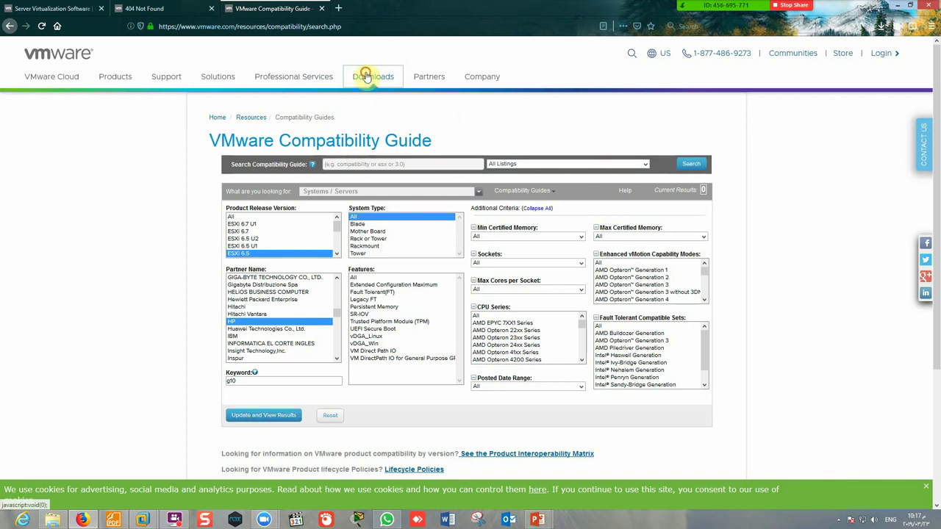
# - Return to the vSphere product page, scroll to its top, and bring up the Downloads menu
pyautogui.click(74, 8)
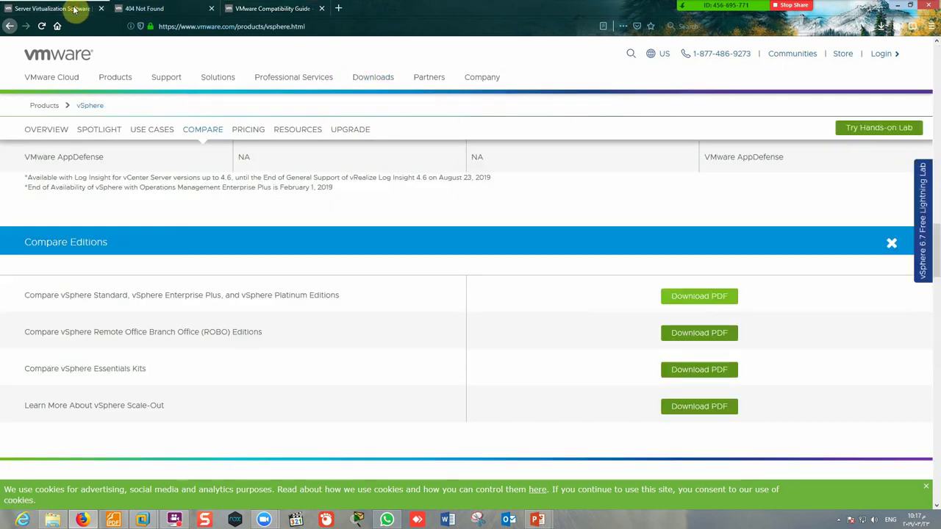
pyautogui.scroll(3, 524, 156)
pyautogui.scroll(15, 524, 156)
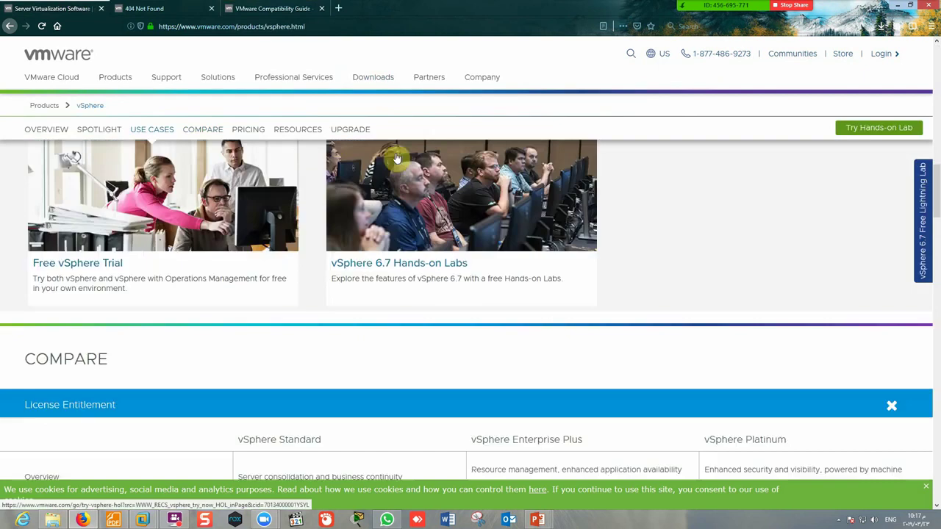
pyautogui.scroll(3, 568, 182)
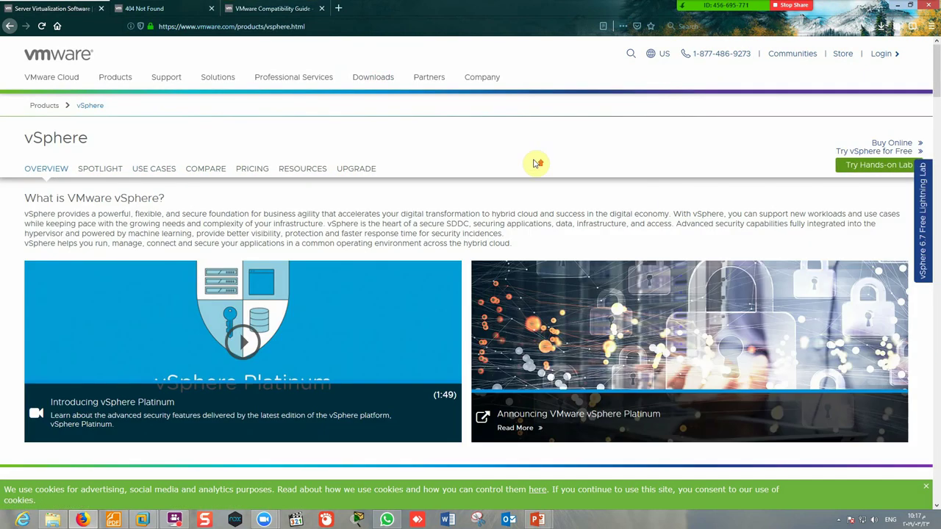
pyautogui.click(880, 54)
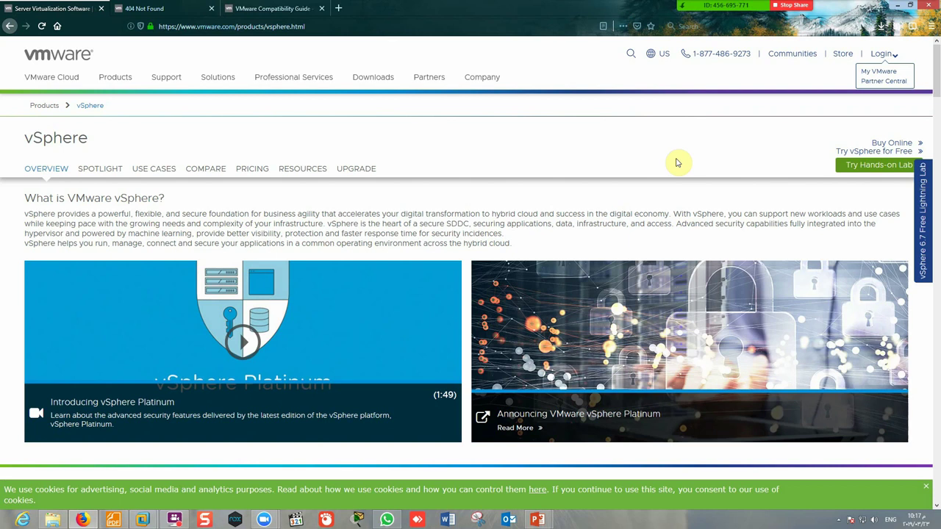
pyautogui.click(374, 79)
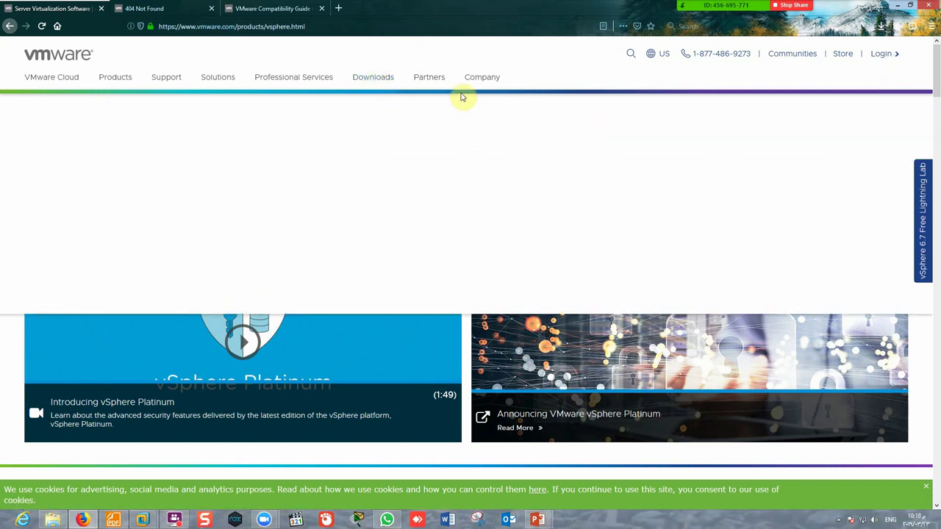
# - Go to the vSphere 6.7 download page, close the 404 Not Found tab, and browse the downloads list
pyautogui.click(372, 79)
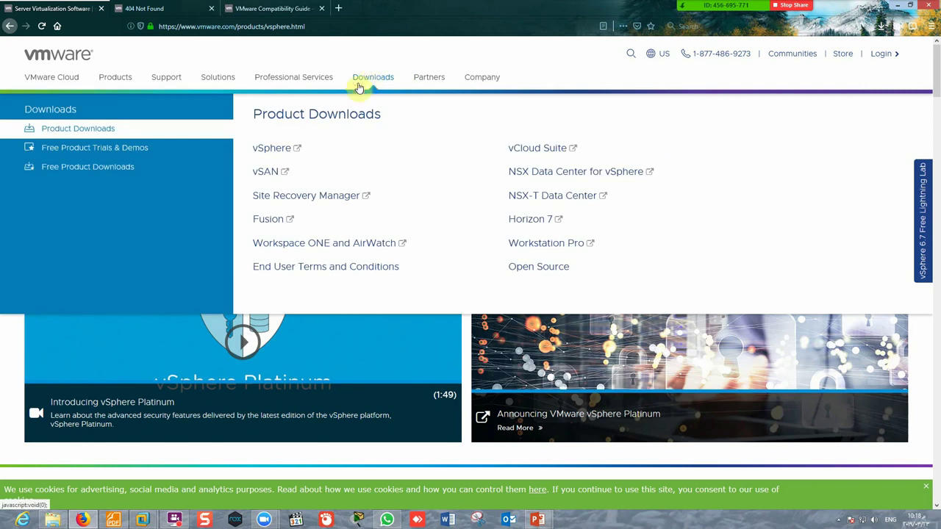
pyautogui.click(273, 150)
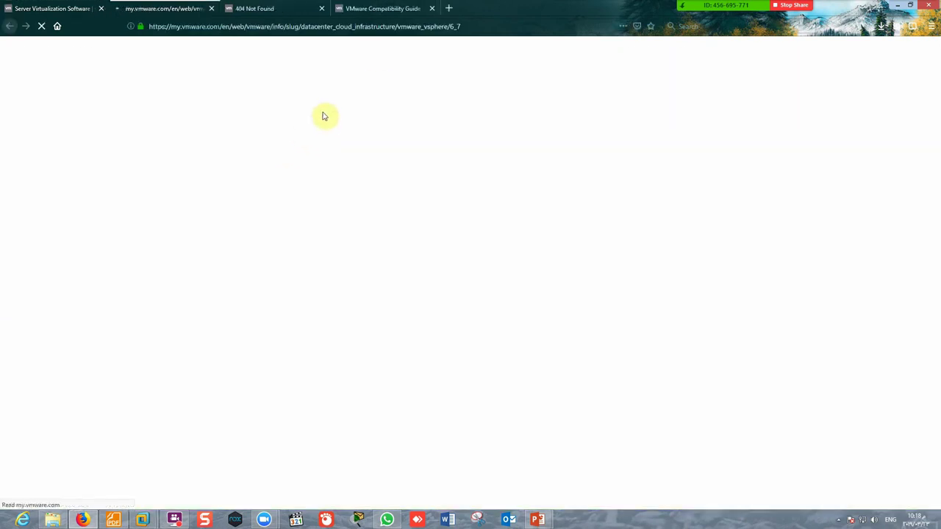
pyautogui.click(320, 10)
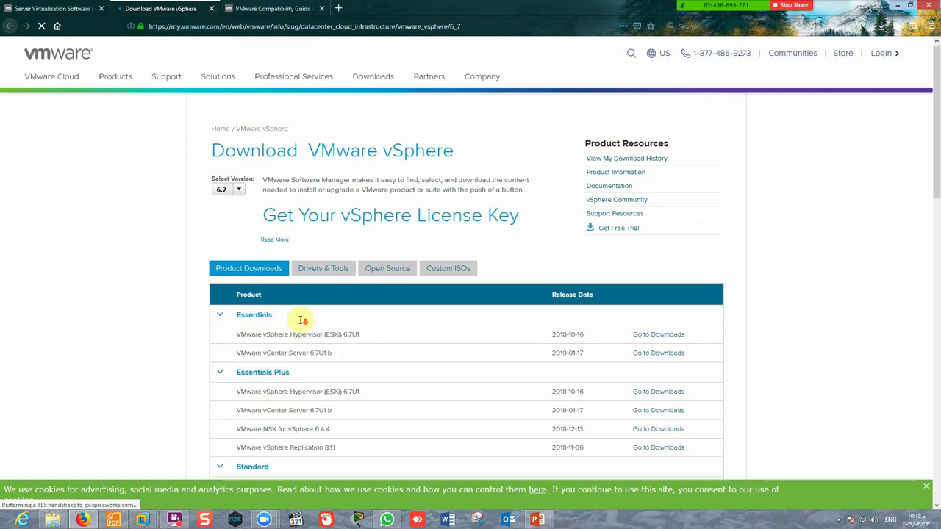
pyautogui.scroll(-3, 302, 321)
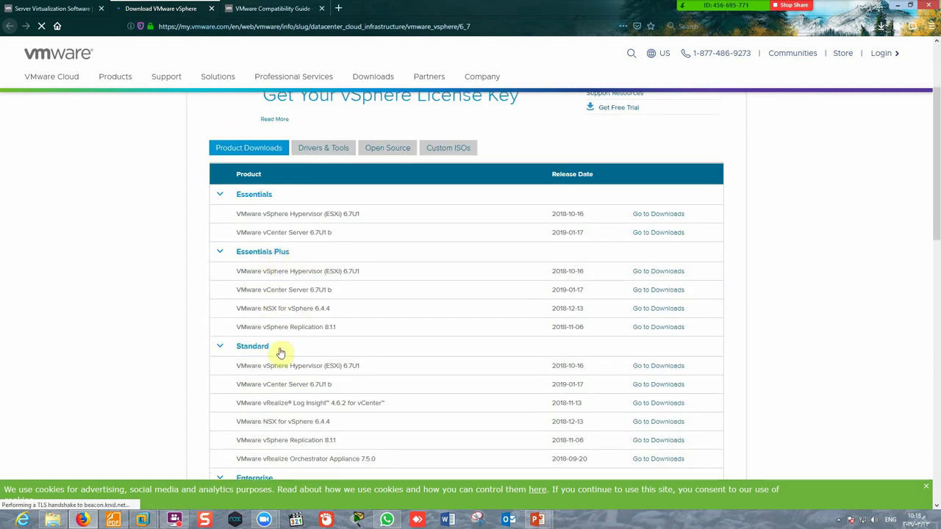
pyautogui.scroll(-5, 280, 335)
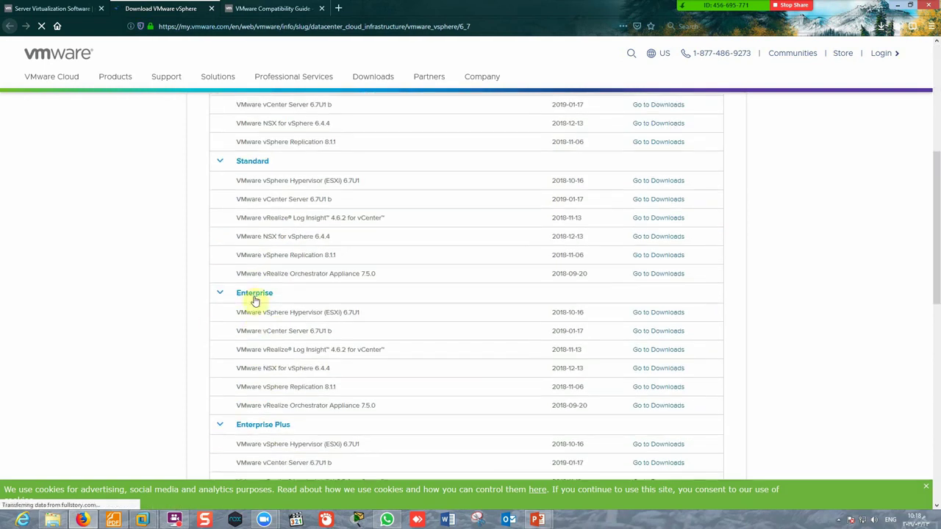
pyautogui.scroll(-5, 264, 301)
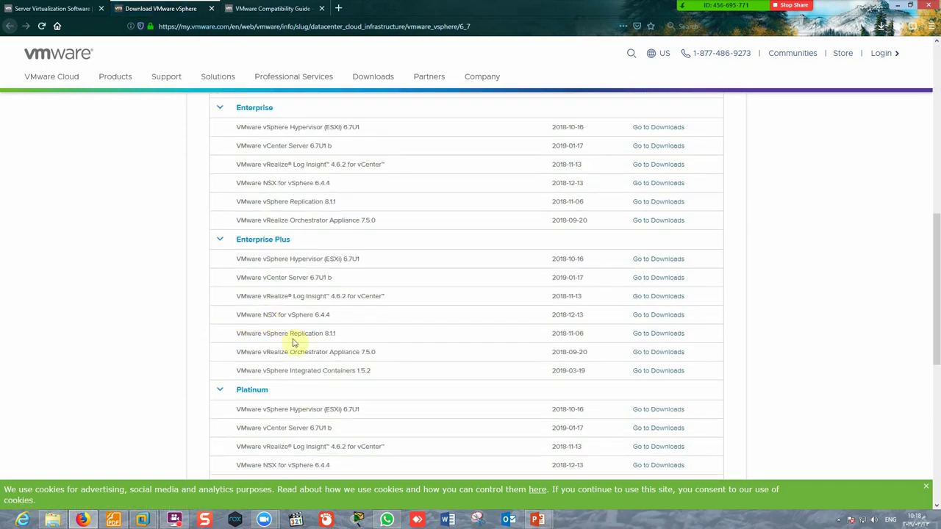
pyautogui.scroll(-10, 274, 358)
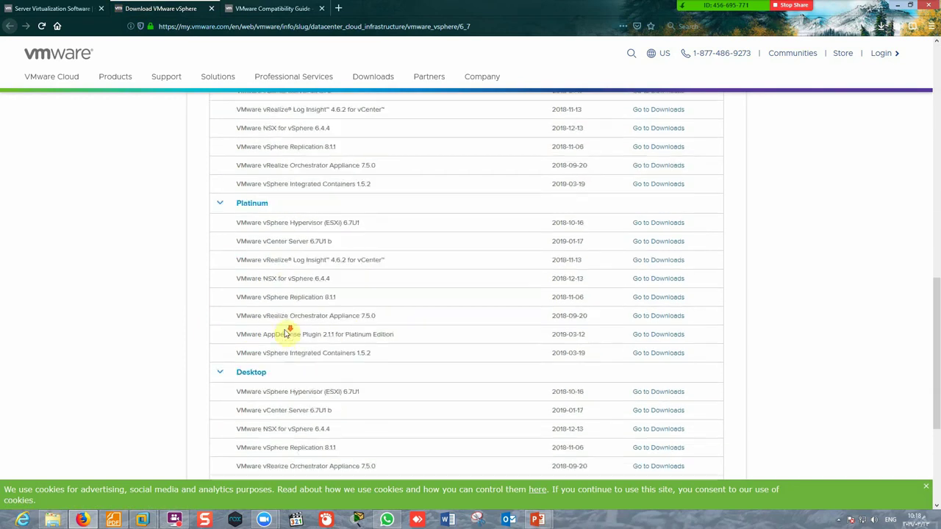
pyautogui.scroll(20, 375, 237)
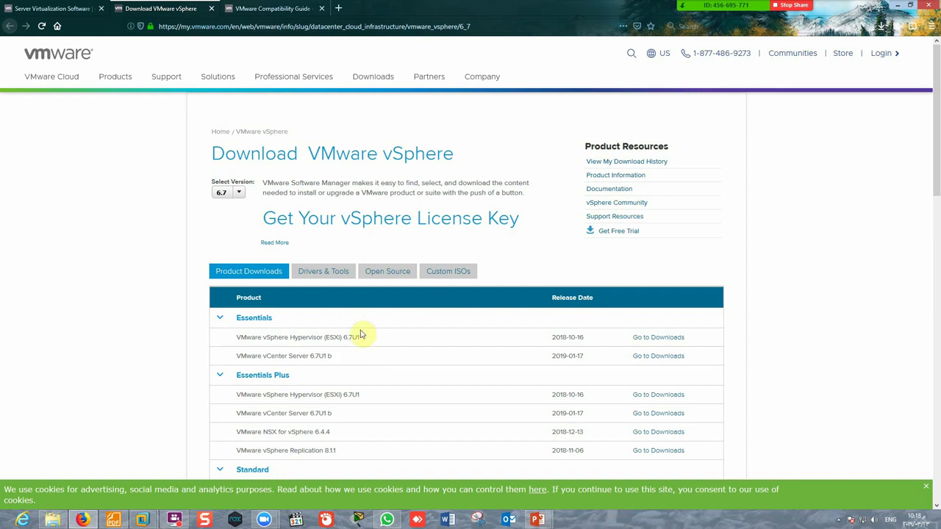
# - Change the vSphere download version from 6.7 to 6.5
pyautogui.click(232, 194)
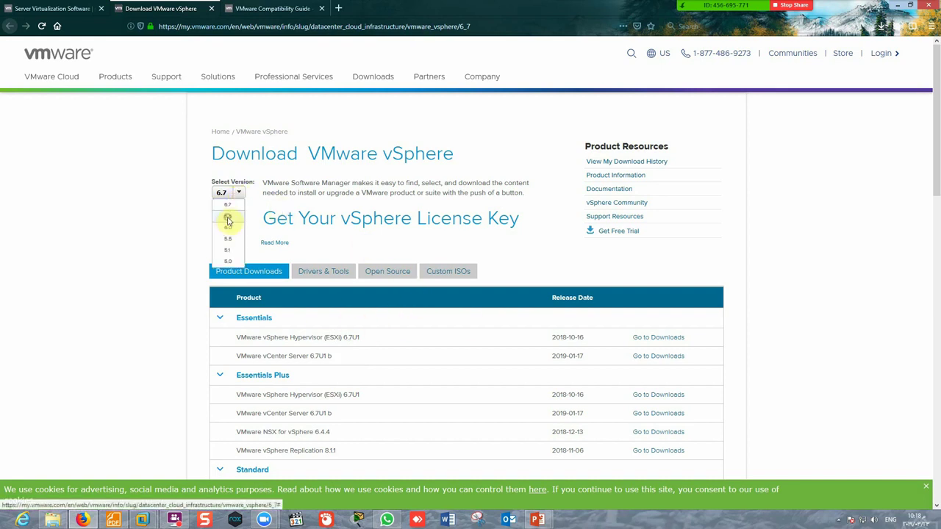
pyautogui.click(228, 220)
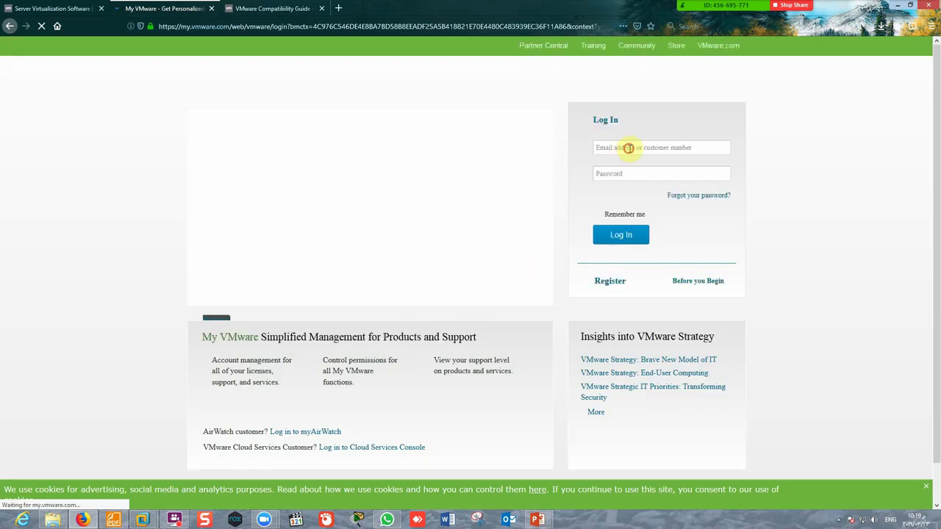
# - Focus the login e-mail field and dismiss the saved-logins suggestions
pyautogui.click(603, 146)
pyautogui.click(760, 132)
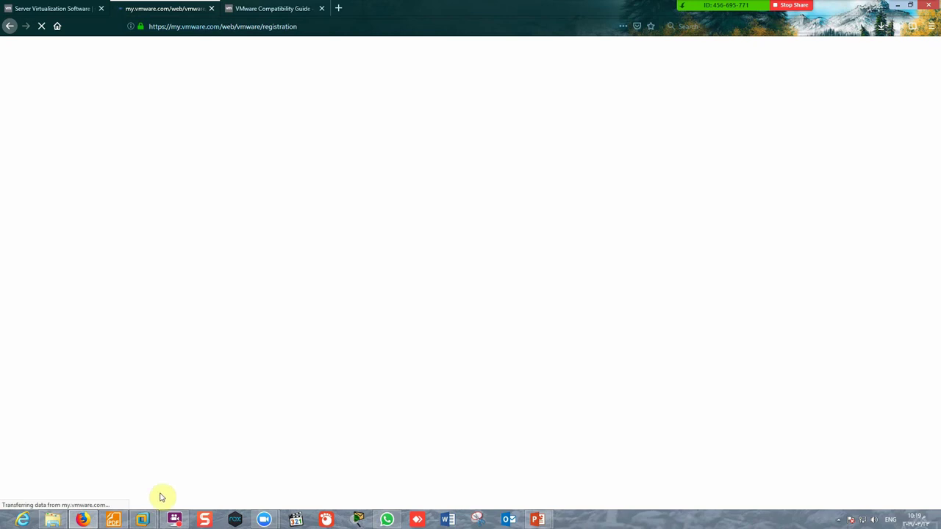
# - Close VMware Workstation from its taskbar icon and power off the still-running VMs
pyautogui.rightClick(146, 521)
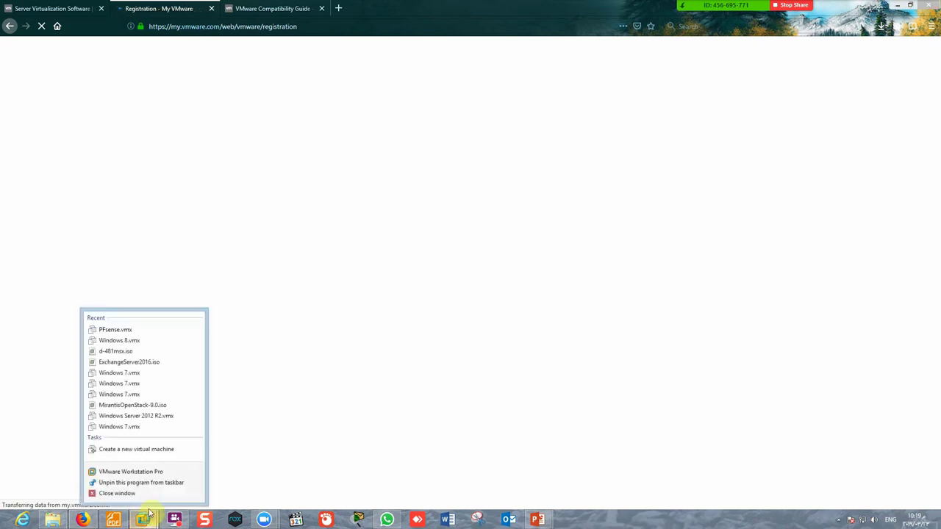
pyautogui.click(135, 491)
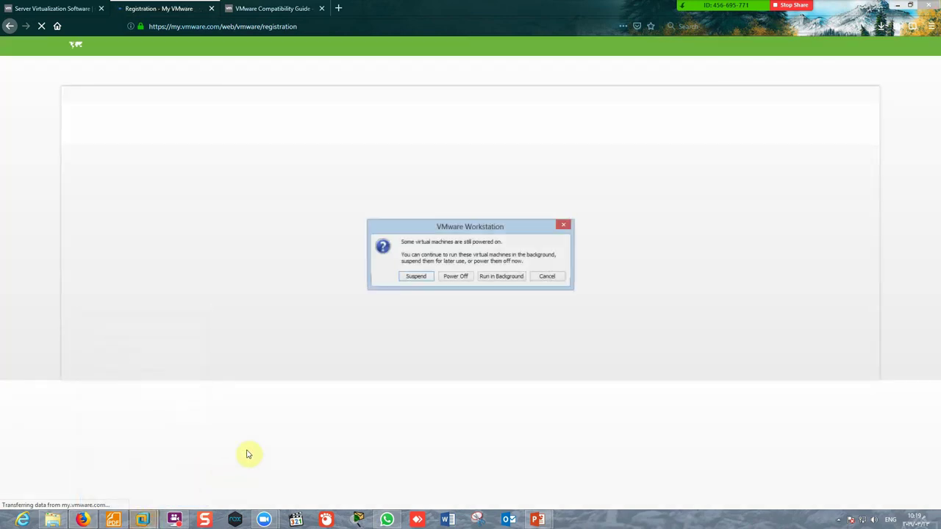
pyautogui.click(447, 276)
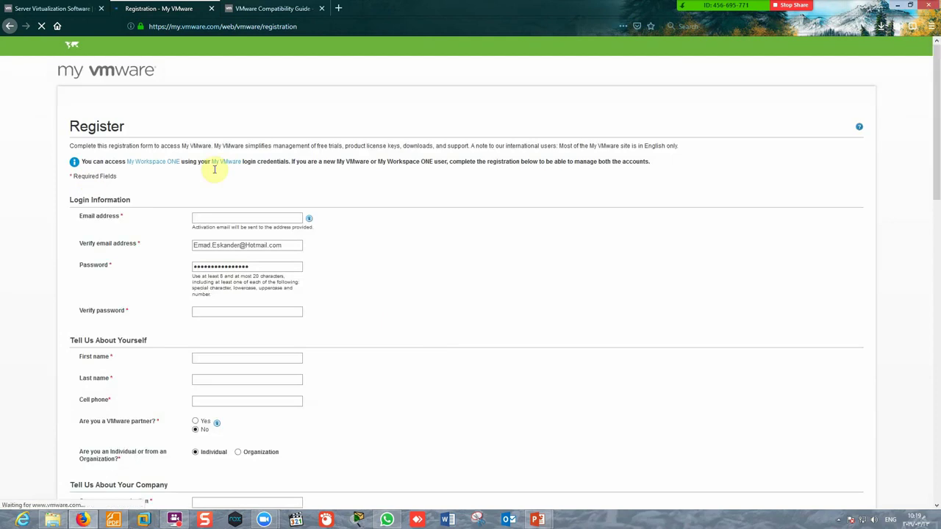
# - Enter the registration e-mail address and paste it into the verify e-mail field
pyautogui.click(238, 215)
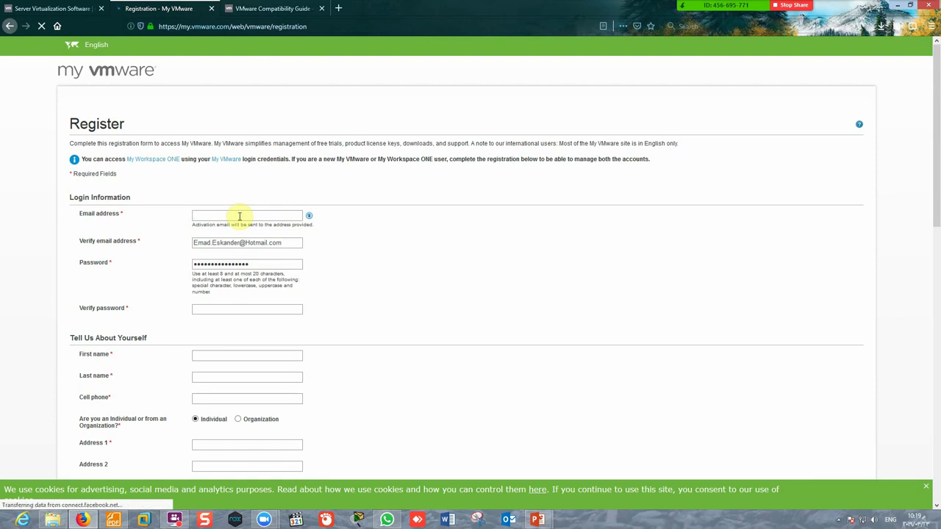
pyautogui.write('O')
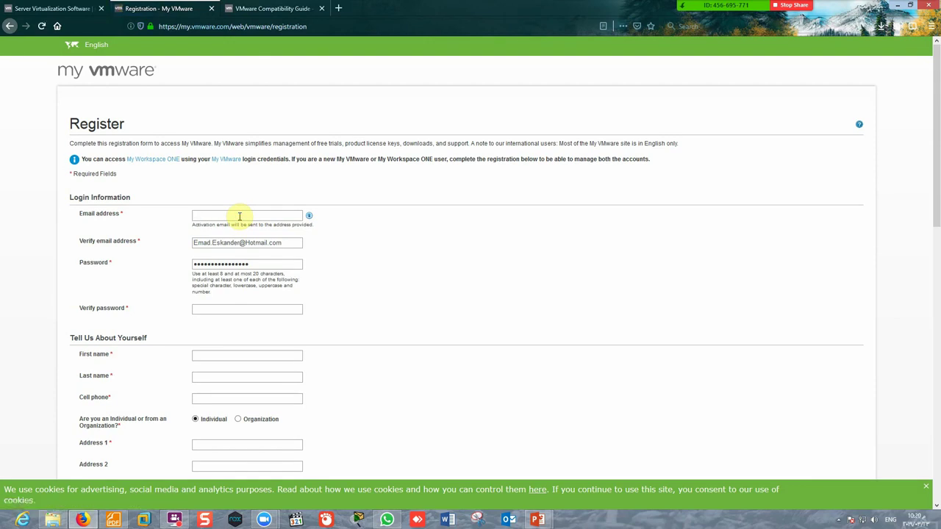
pyautogui.hotkey('ctrl', 'a')
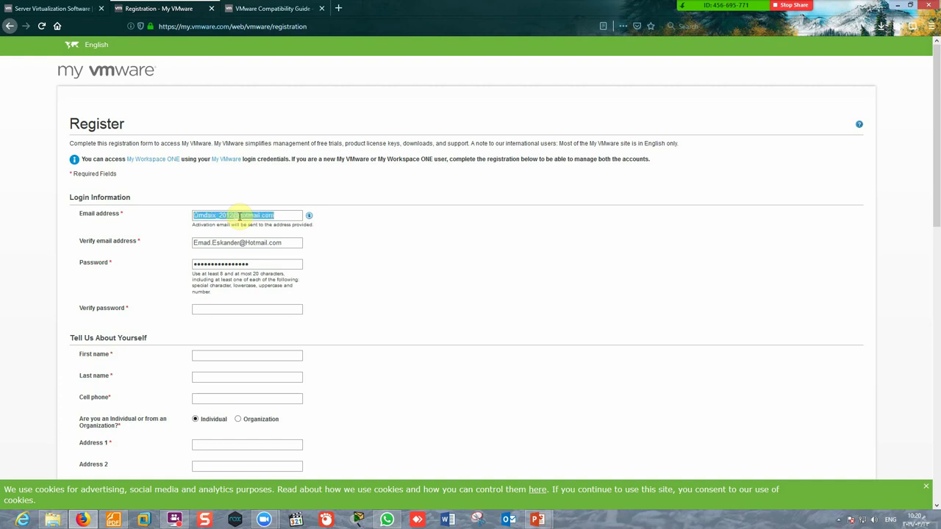
pyautogui.press('Tab')
pyautogui.hotkey('ctrl', 'v')
pyautogui.press('Tab')
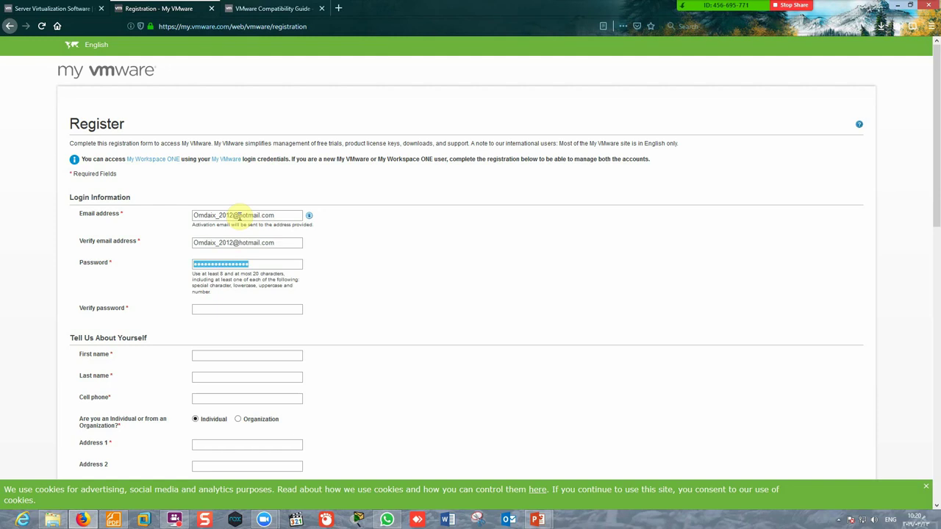
# - Fill in the password and verify password fields with the account password
pyautogui.press('Tab')
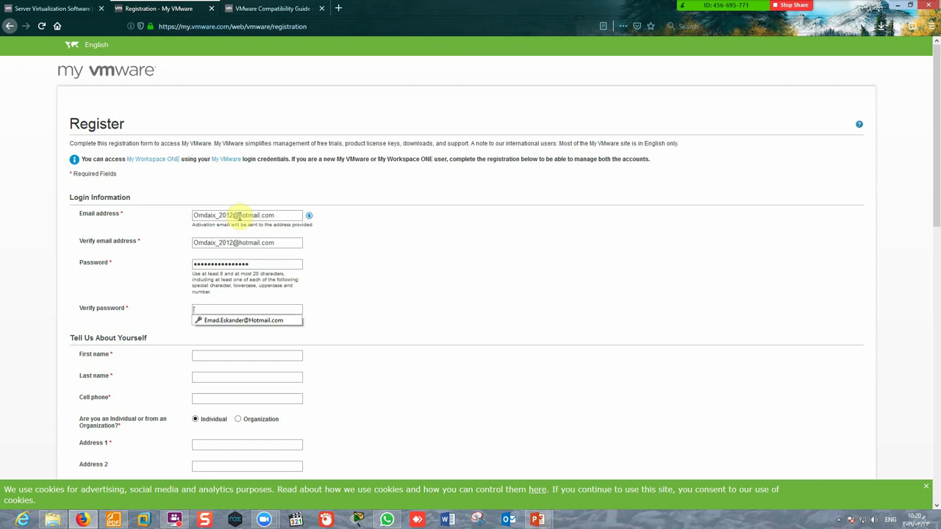
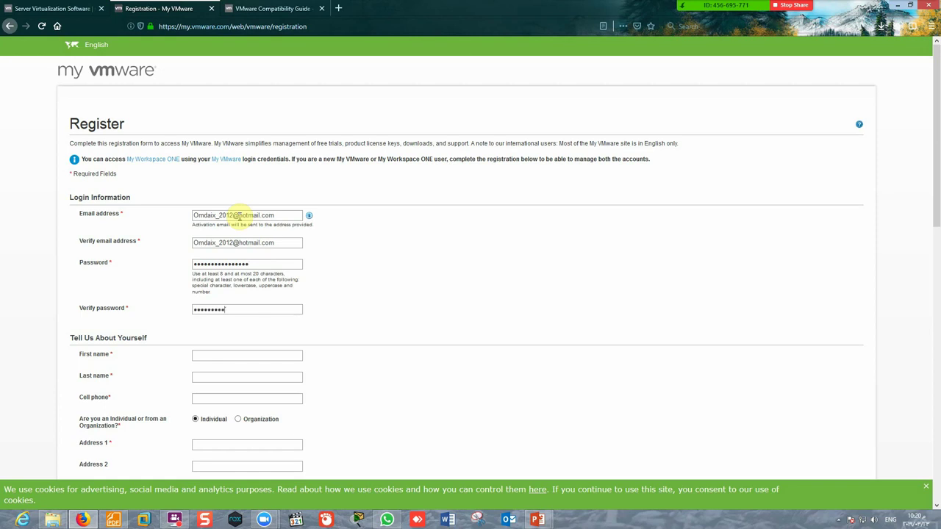
pyautogui.scroll(-3, 206, 250)
pyautogui.click(251, 171)
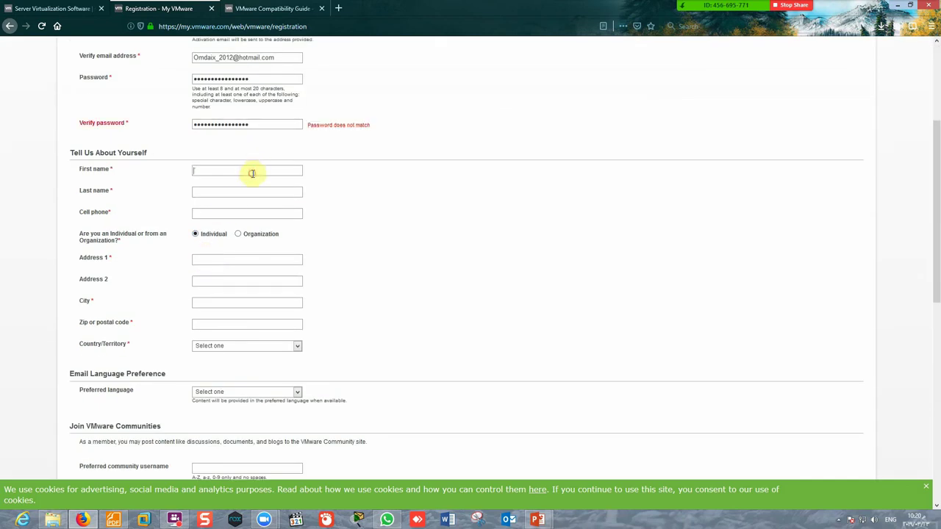
pyautogui.scroll(3, 255, 173)
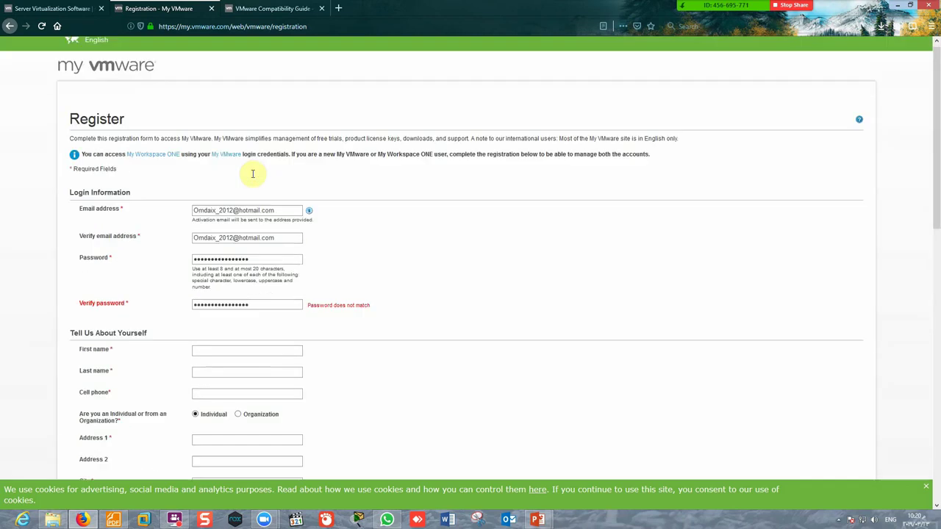
pyautogui.moveTo(256, 310); pyautogui.dragTo(172, 306)
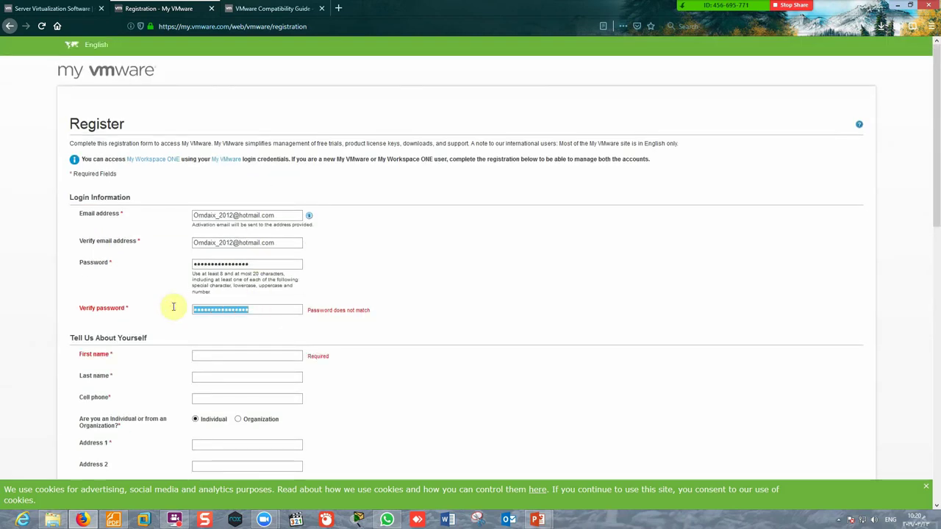
pyautogui.write('••')
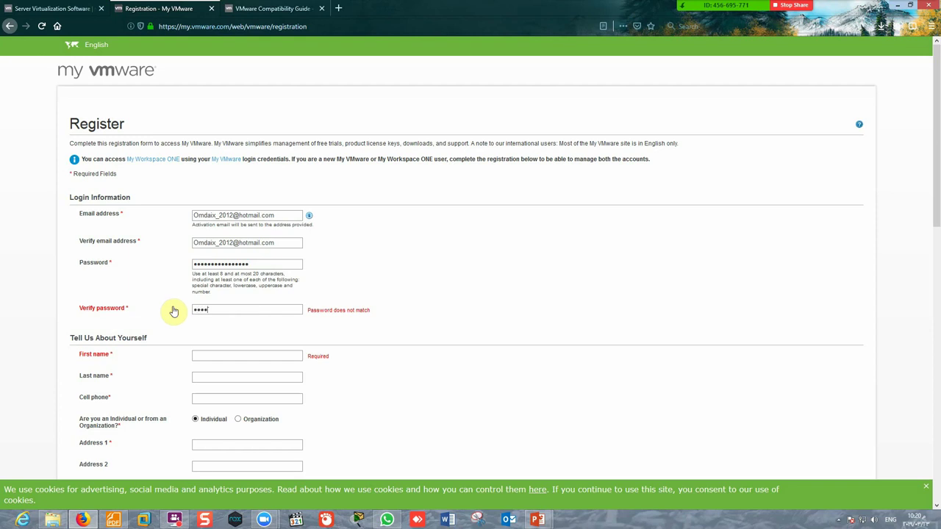
pyautogui.write('••••••••••••')
# - Enter the registrant's first name and last name
pyautogui.click(211, 354)
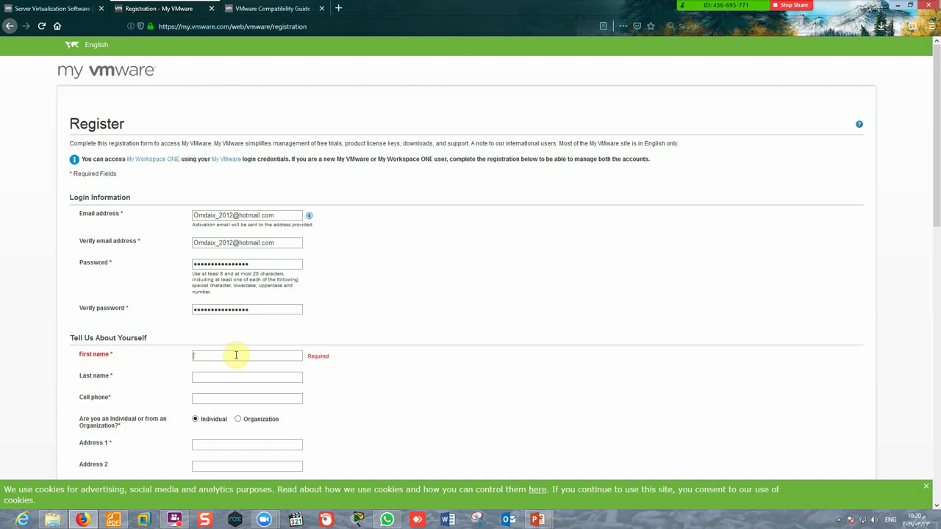
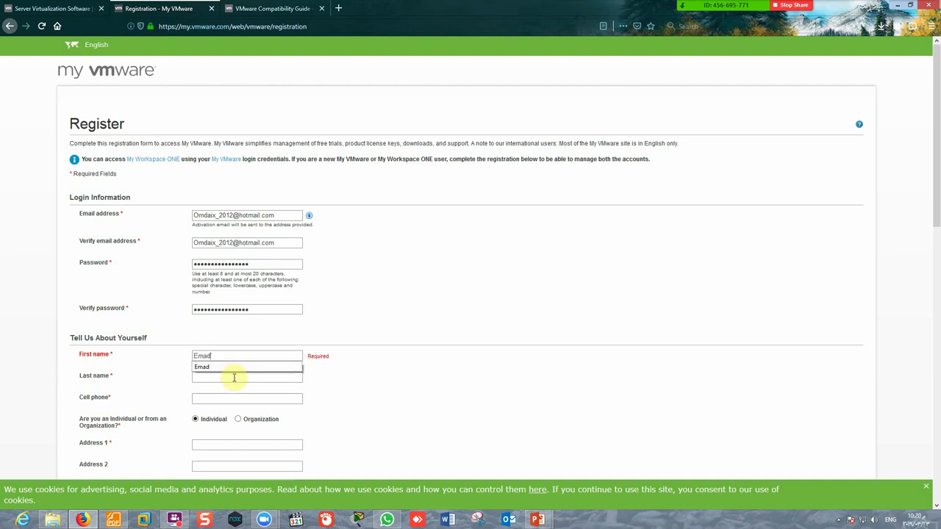
pyautogui.click(236, 378)
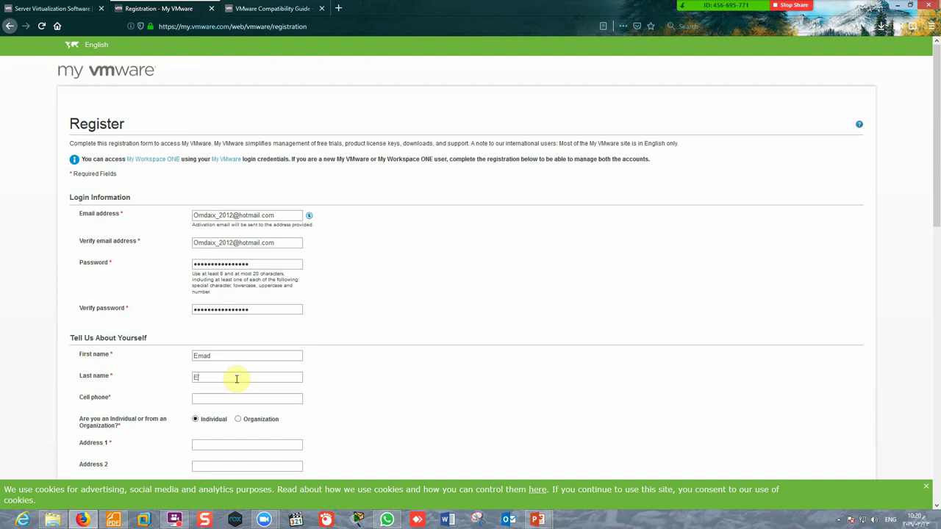
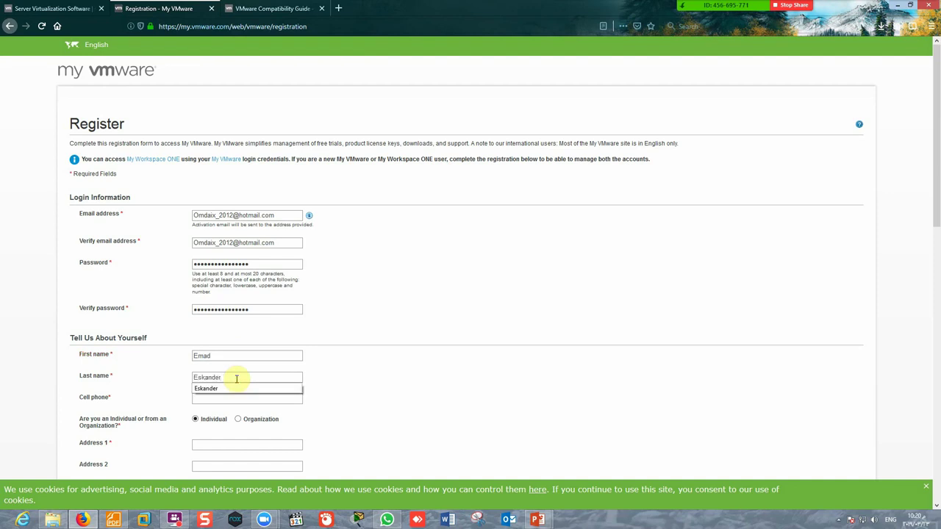
pyautogui.click(232, 397)
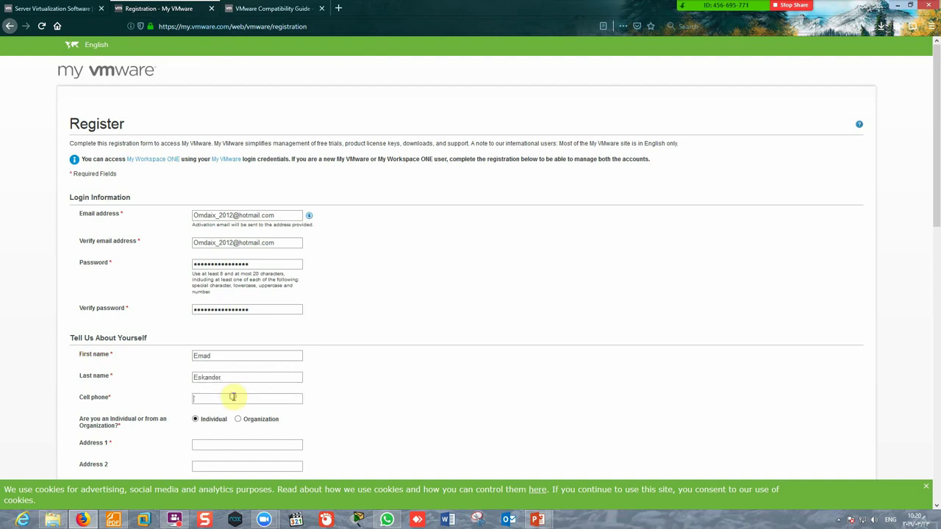
pyautogui.scroll(-3, 250, 398)
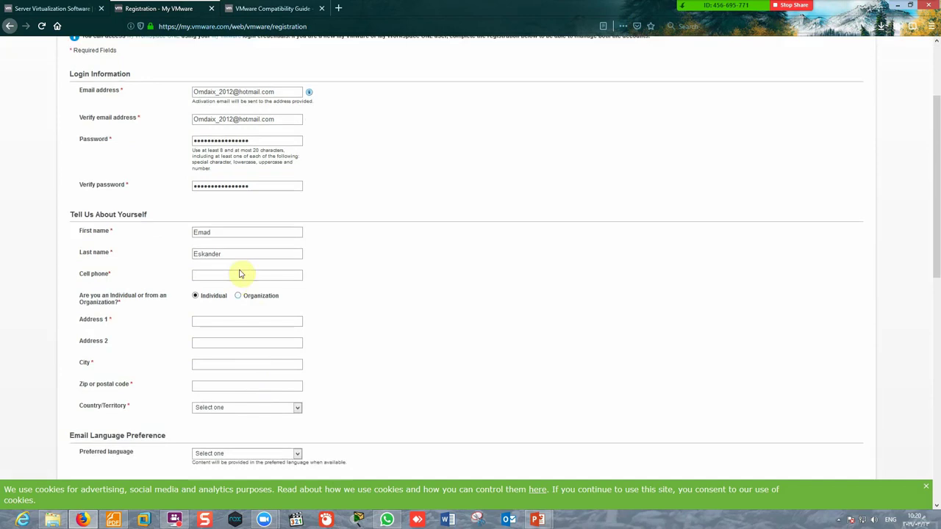
# - Fill in the cell phone number, city and postal code, keeping the country as Egypt
pyautogui.click(239, 274)
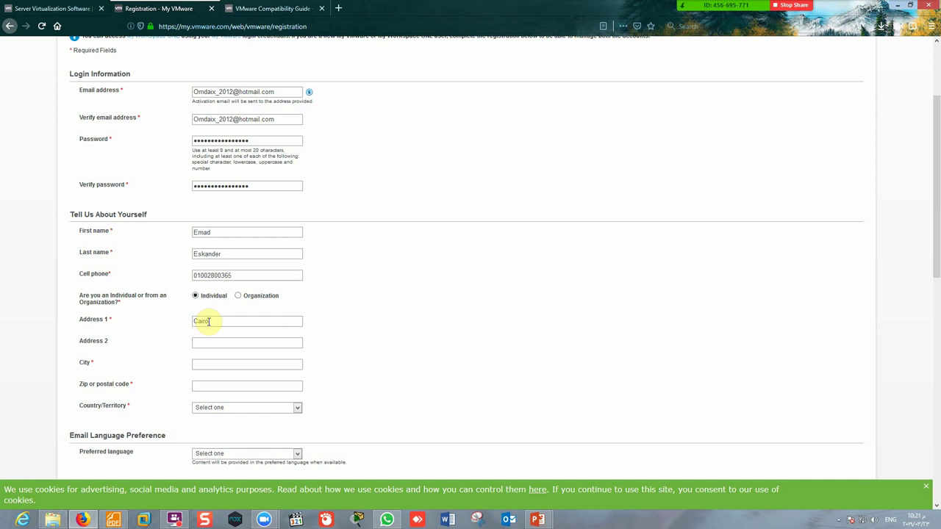
pyautogui.write('CairoCairo')
pyautogui.press('Tab')
pyautogui.write('12')
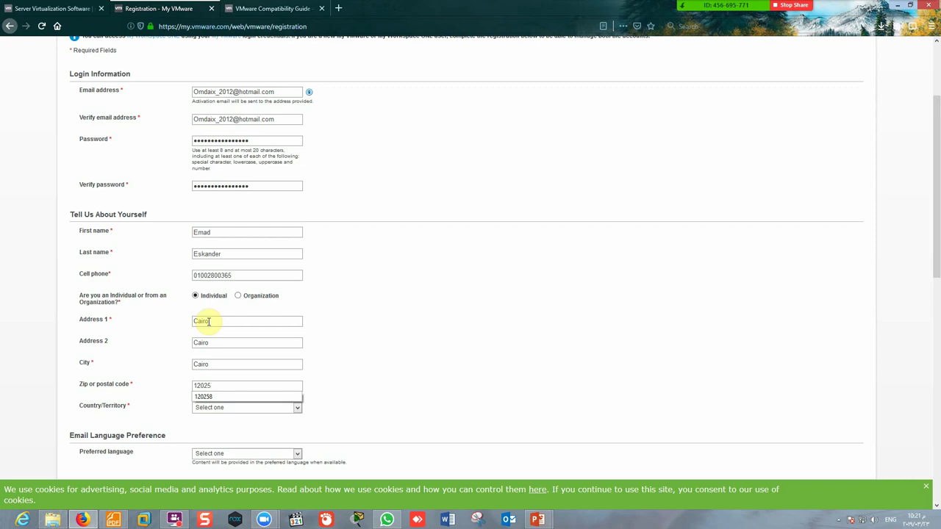
pyautogui.press('Down')
pyautogui.press('Return')
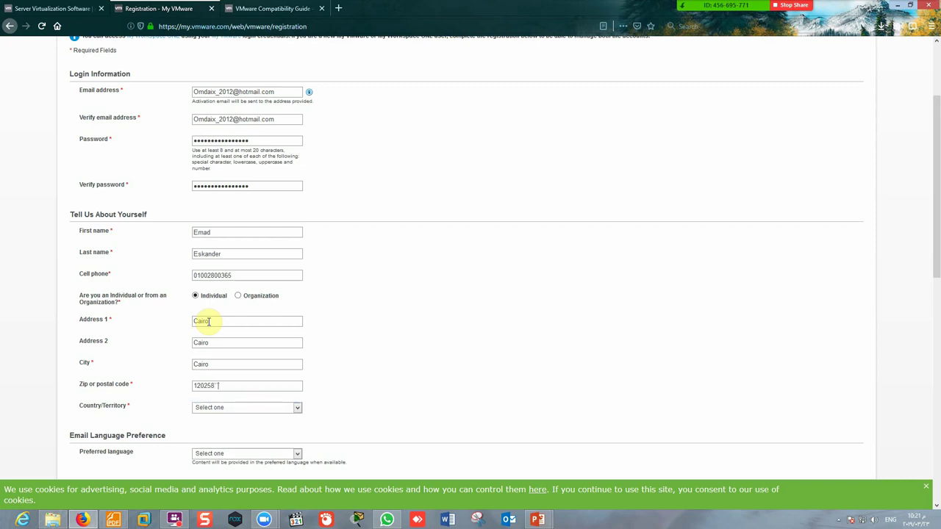
pyautogui.press('Tab')
pyautogui.click(393, 347)
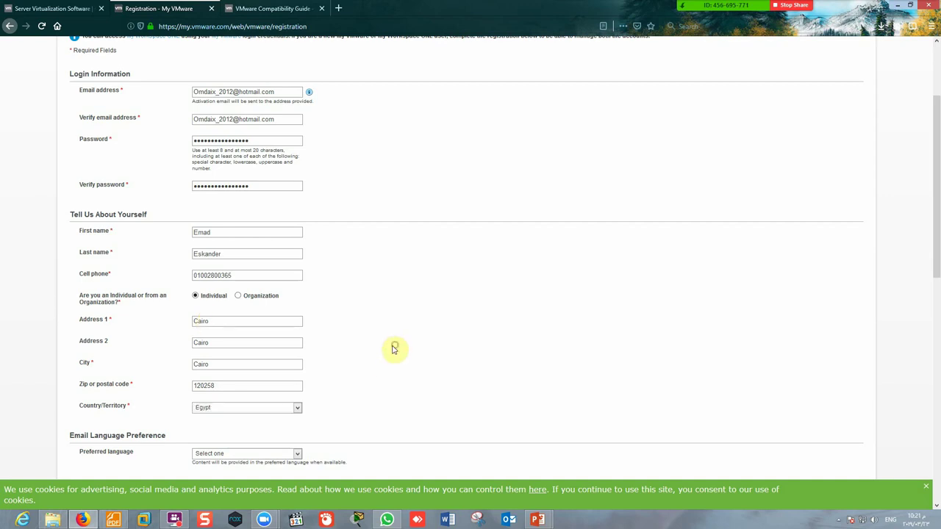
# - Choose English as preferred language, opt in to VMware Communities, enter a username and the captcha
pyautogui.scroll(-3, 311, 360)
pyautogui.click(233, 270)
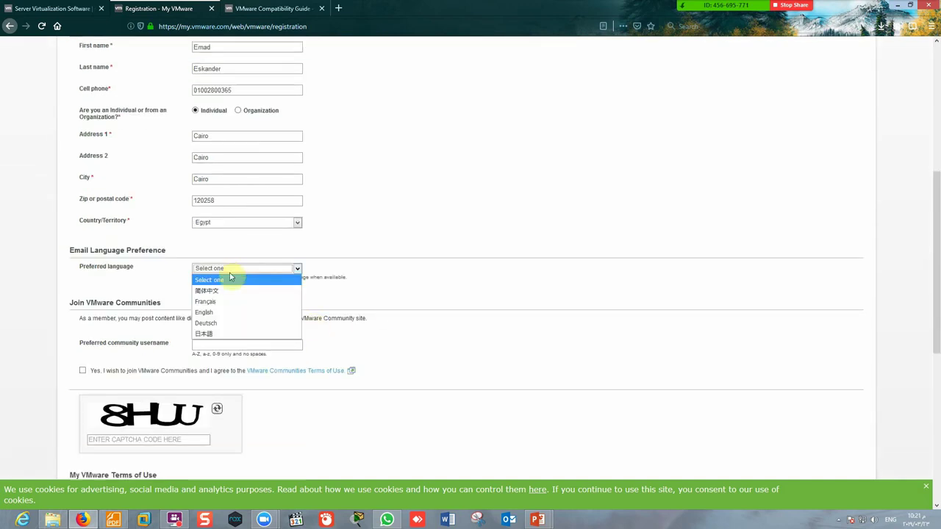
pyautogui.click(209, 312)
pyautogui.scroll(-2, 227, 269)
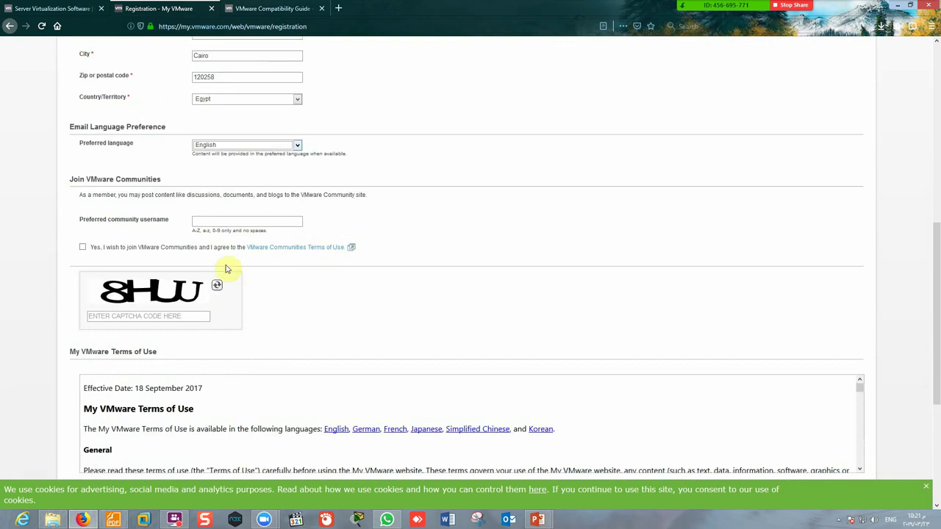
pyautogui.click(242, 222)
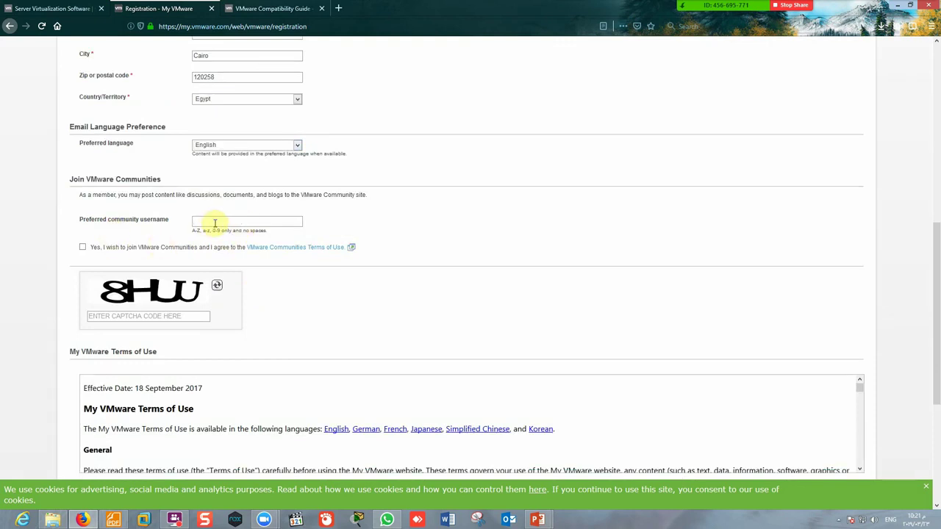
pyautogui.click(84, 248)
pyautogui.write('Omdaix')
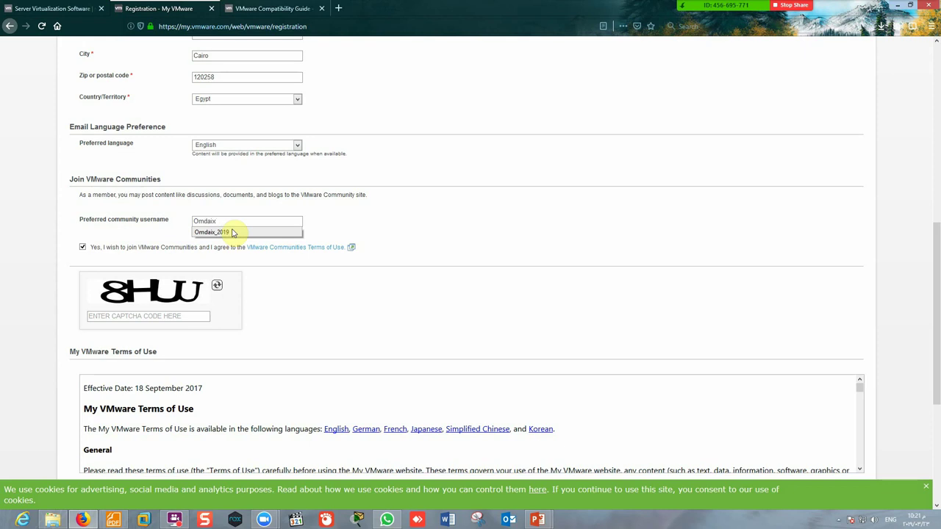
pyautogui.write('_2030')
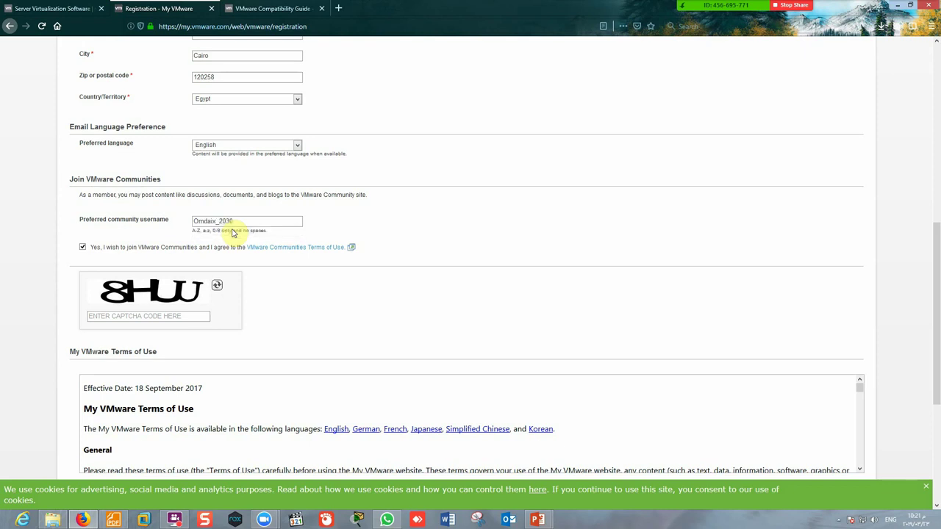
pyautogui.click(163, 315)
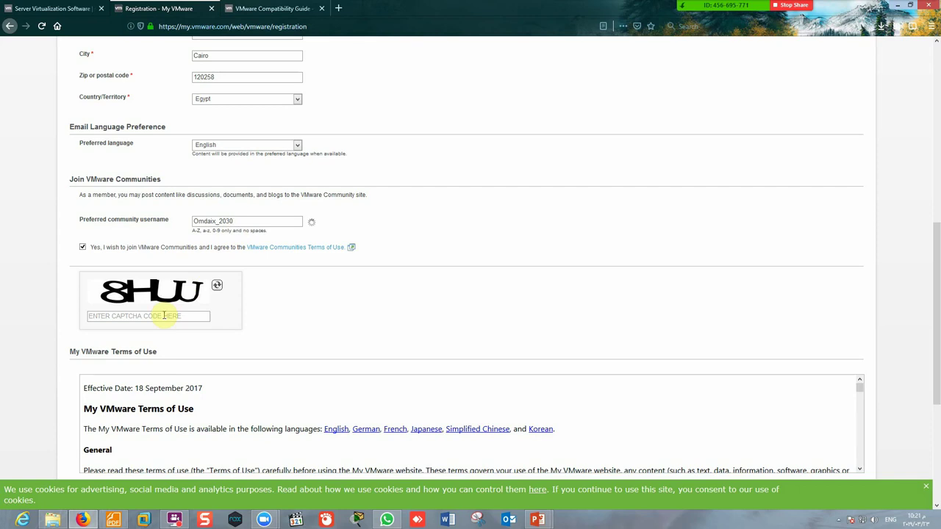
pyautogui.write('H')
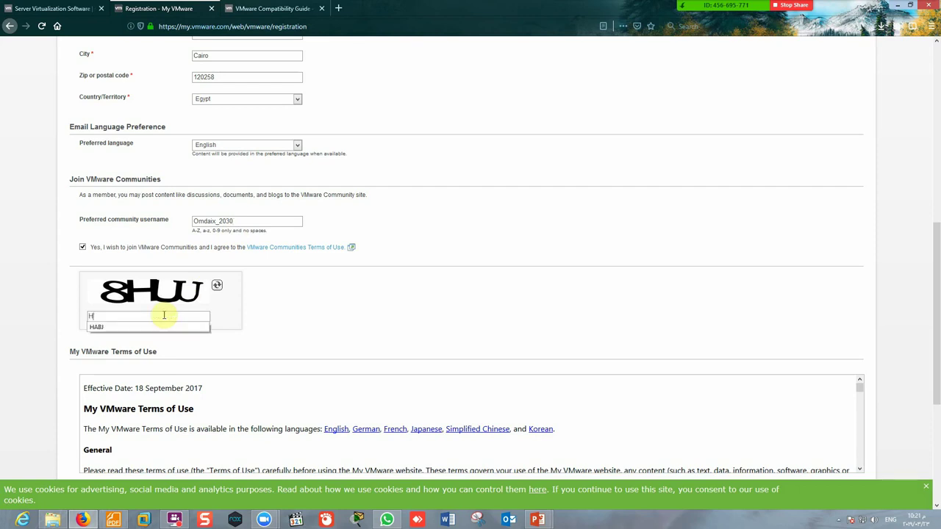
pyautogui.write('UU')
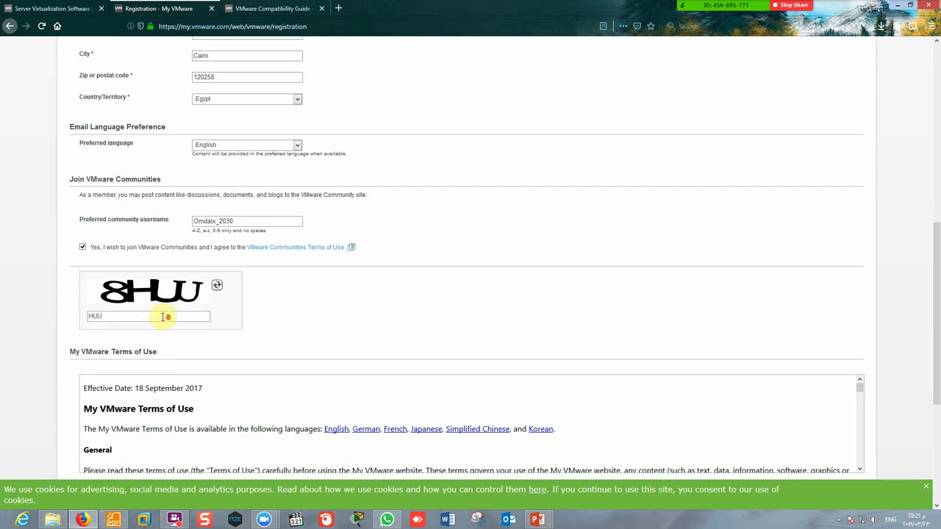
# - Accept the terms and submit the registration, resubmitting with a new captcha code
pyautogui.scroll(-3, 165, 317)
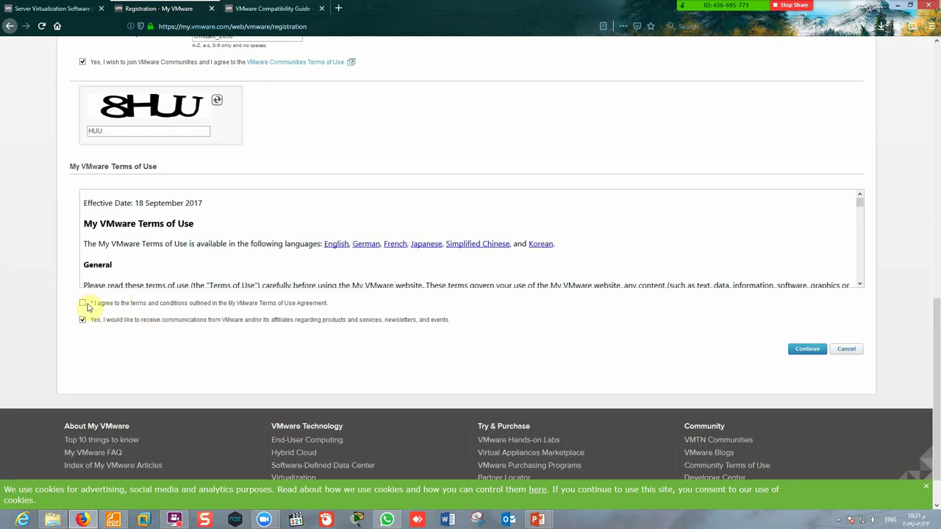
pyautogui.click(807, 348)
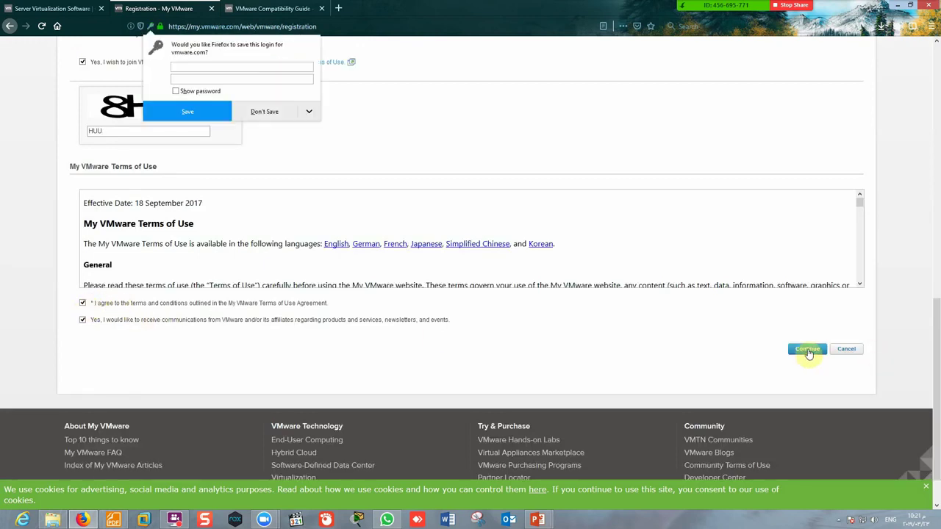
pyautogui.click(197, 107)
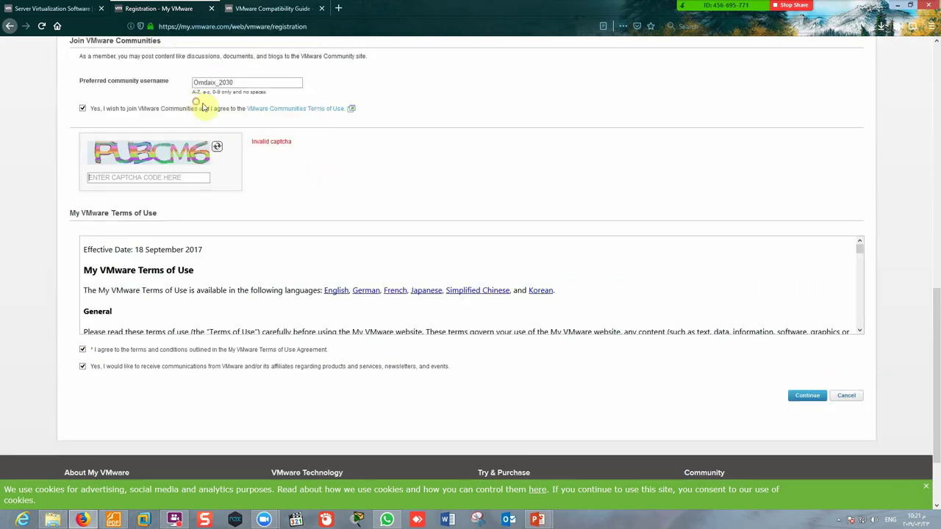
pyautogui.click(149, 176)
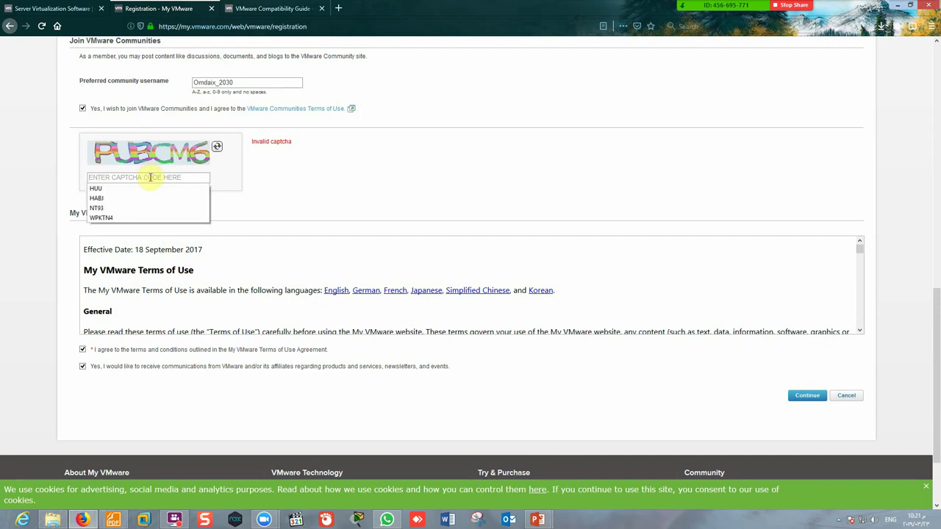
pyautogui.write('PUBCM6')
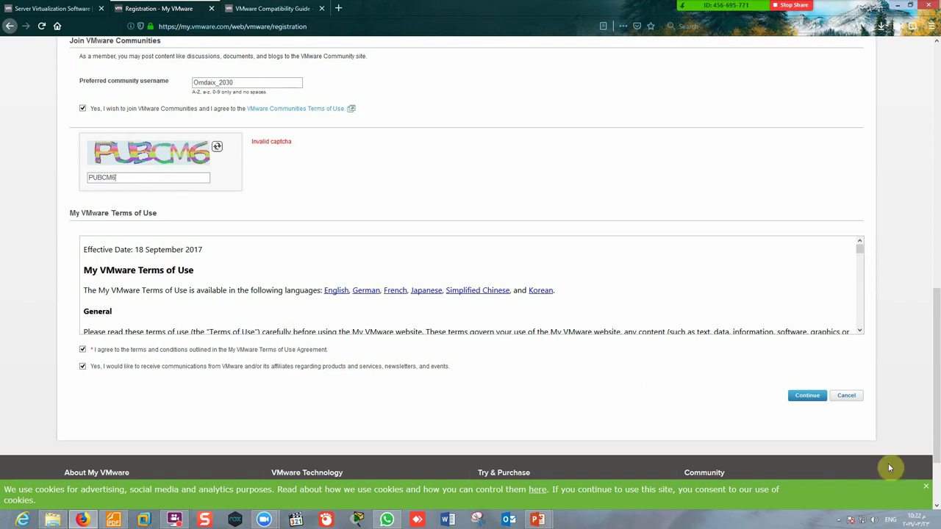
pyautogui.click(809, 398)
pyautogui.scroll(-1, 581, 308)
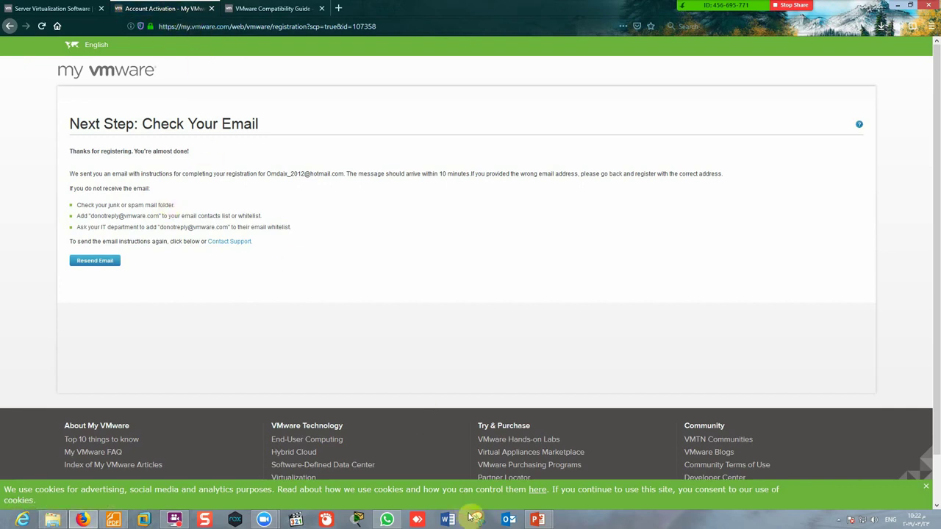
# - Open the VMware Team activation e-mail in Outlook and follow its activate link
pyautogui.click(509, 520)
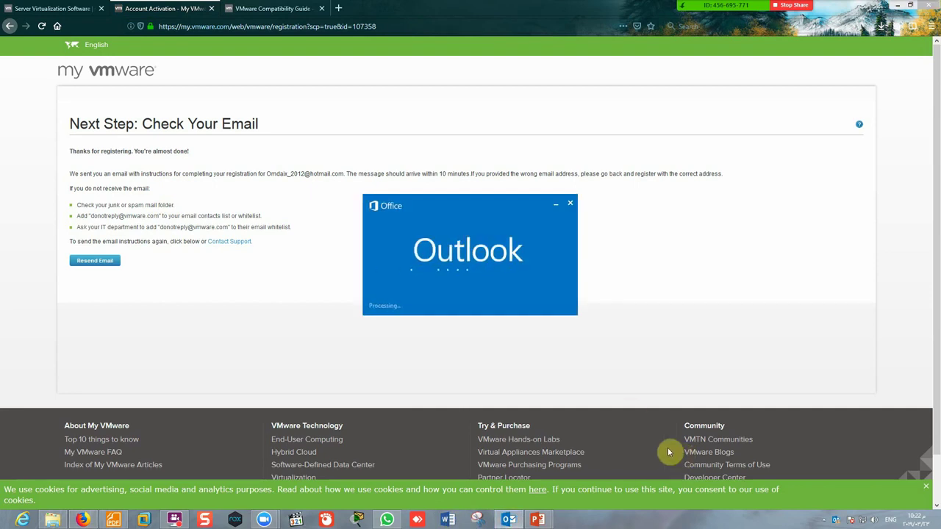
pyautogui.click(175, 520)
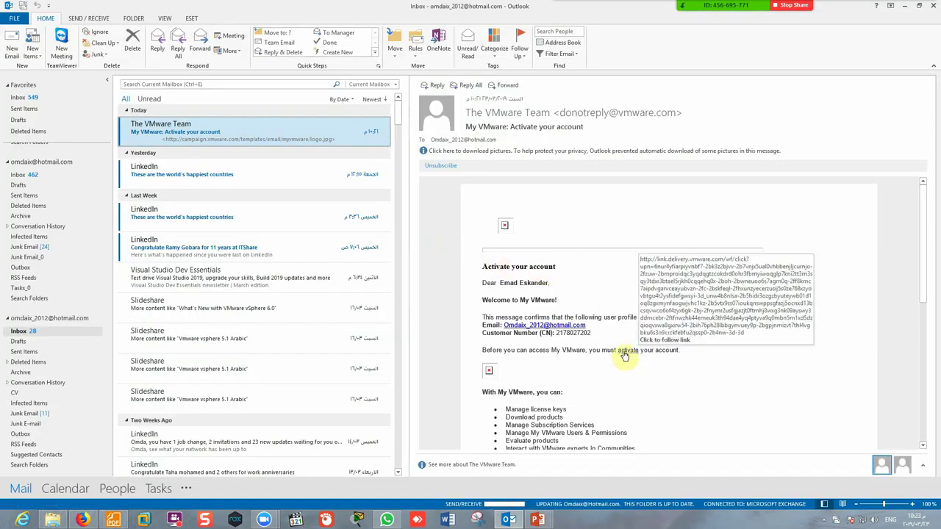
pyautogui.click(624, 352)
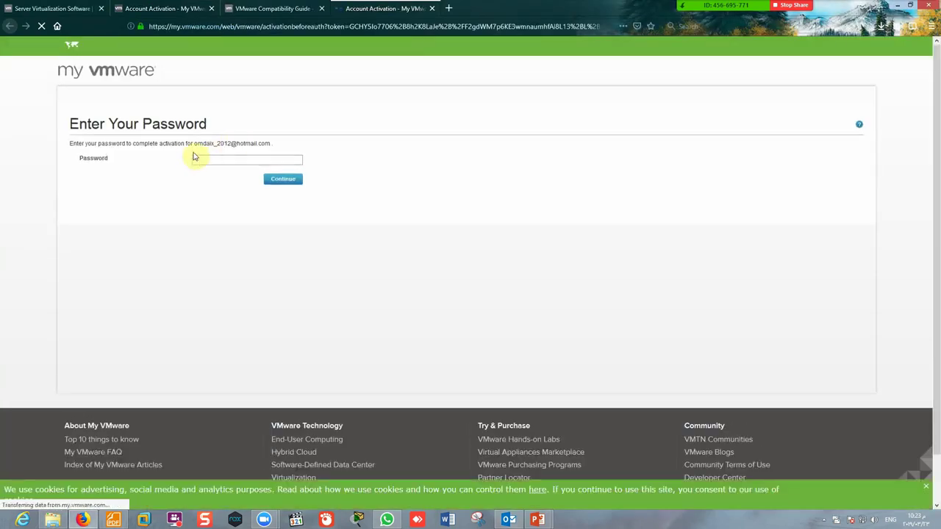
pyautogui.click(211, 157)
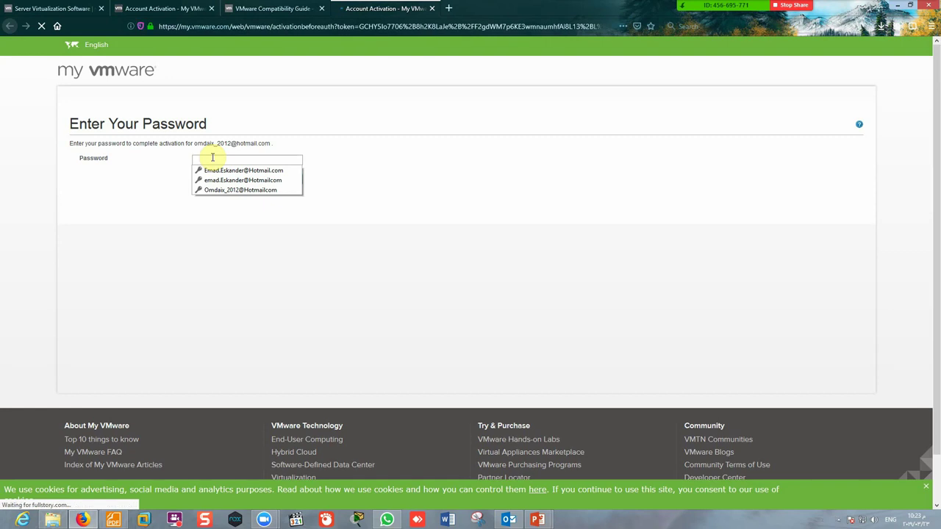
# - Enter the account password to finish activation and continue to My VMware
pyautogui.write('••••••')
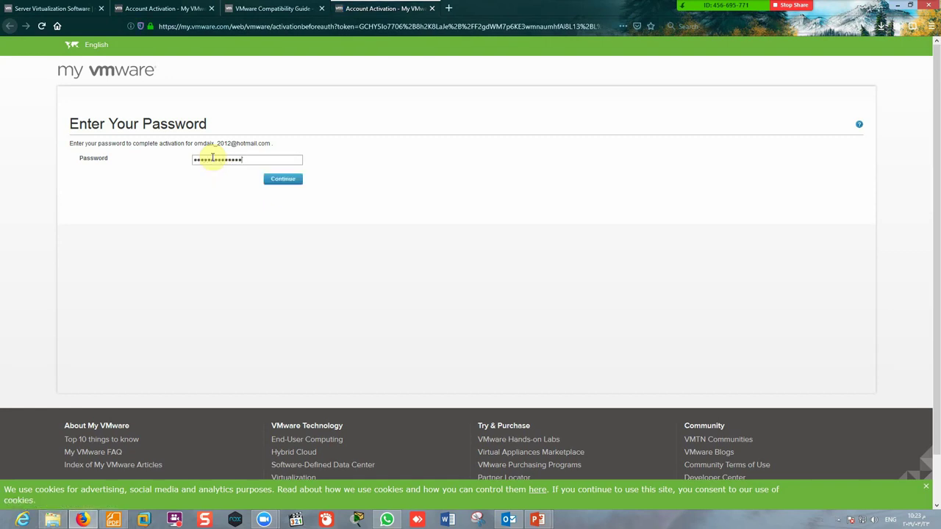
pyautogui.click(279, 181)
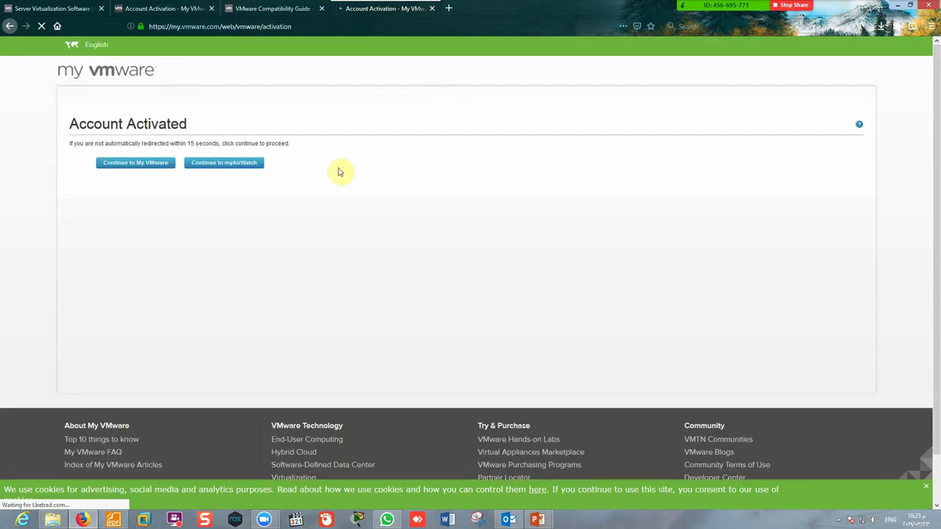
pyautogui.click(137, 171)
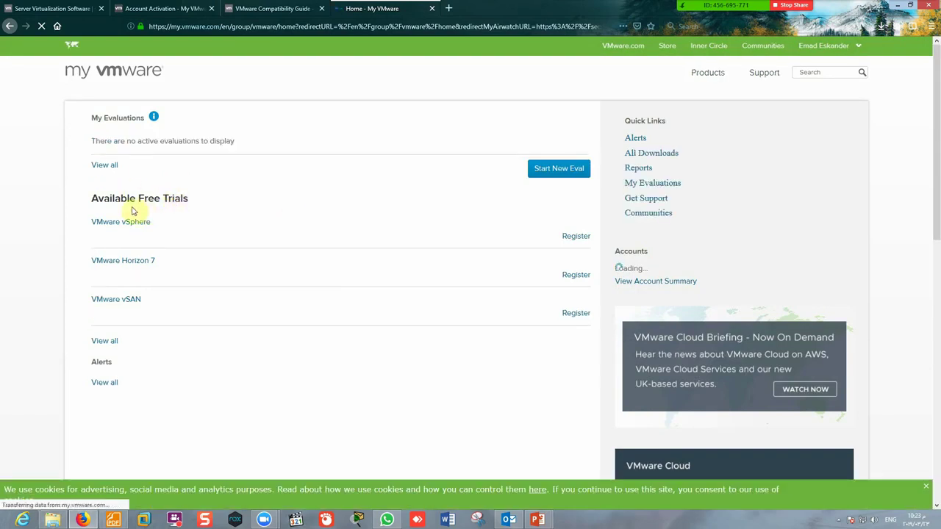
# - Open the VMware vSphere free trial, close the Account Activation tab, and view the 6.7 evaluation page
pyautogui.click(124, 222)
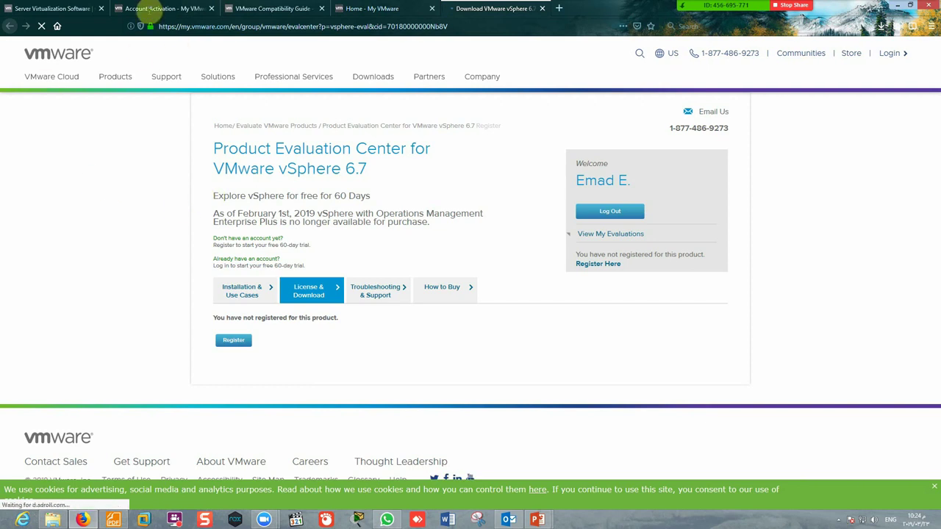
pyautogui.click(151, 9)
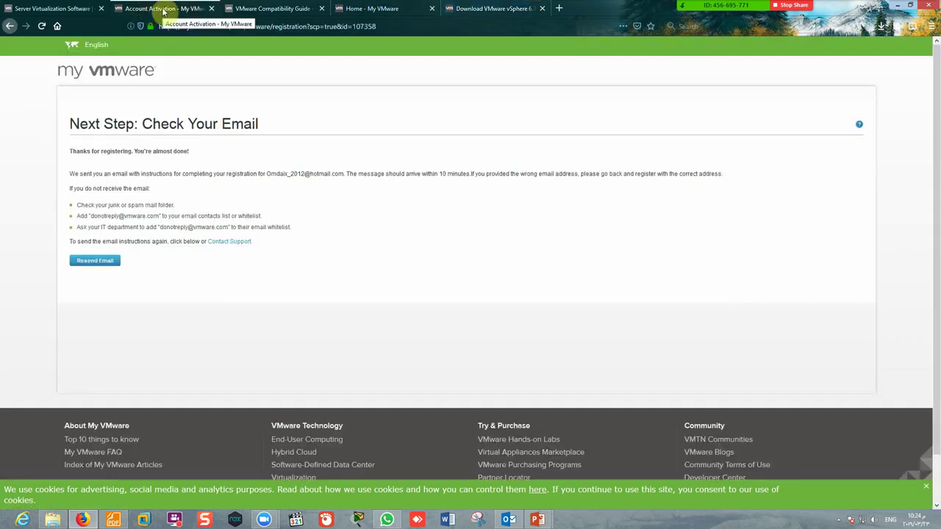
pyautogui.click(211, 8)
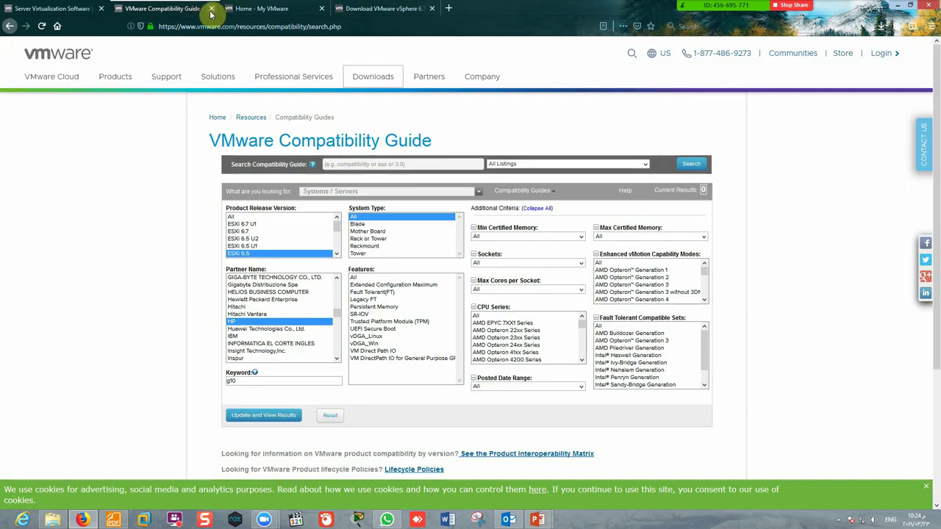
pyautogui.click(284, 9)
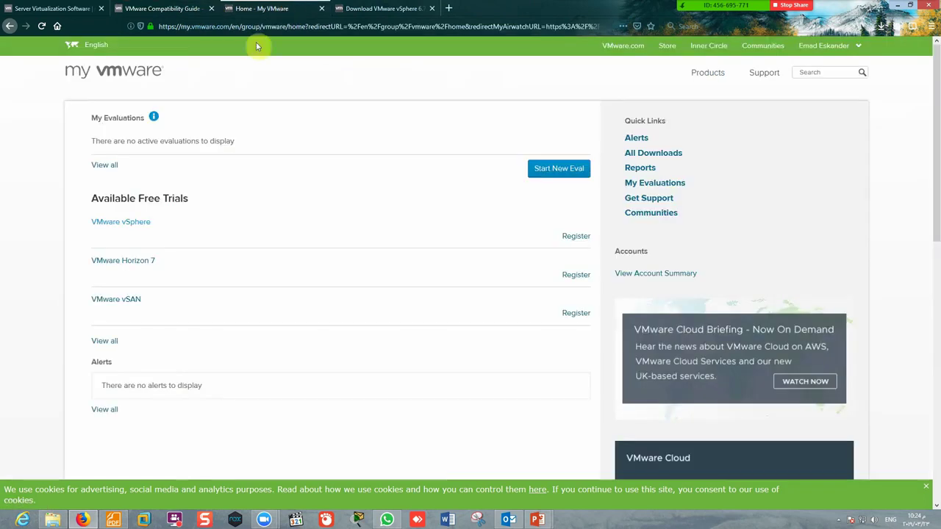
pyautogui.click(362, 9)
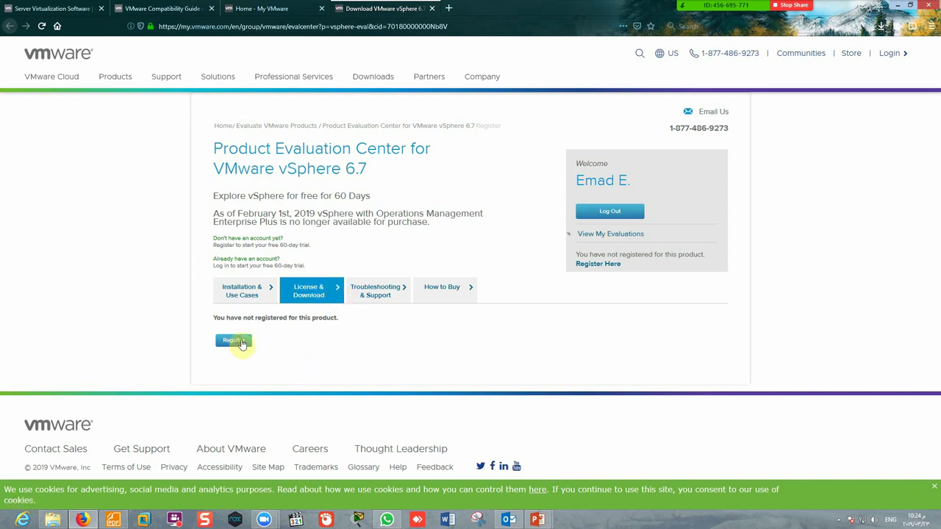
pyautogui.click(249, 341)
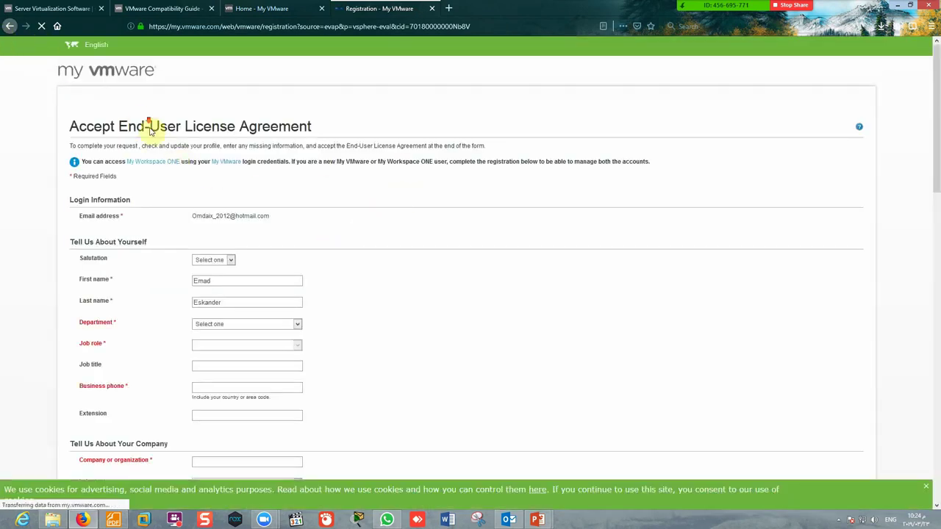
pyautogui.scroll(-10, 152, 129)
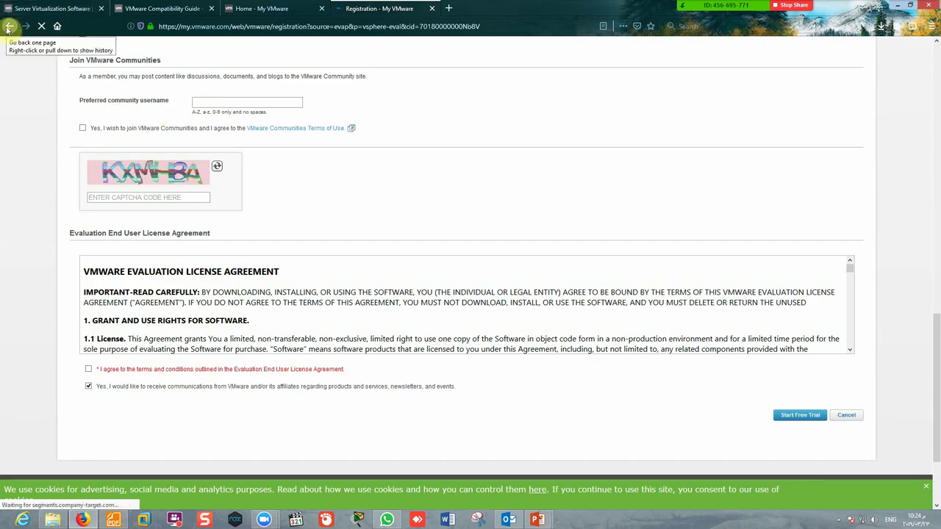
pyautogui.scroll(2, 492, 355)
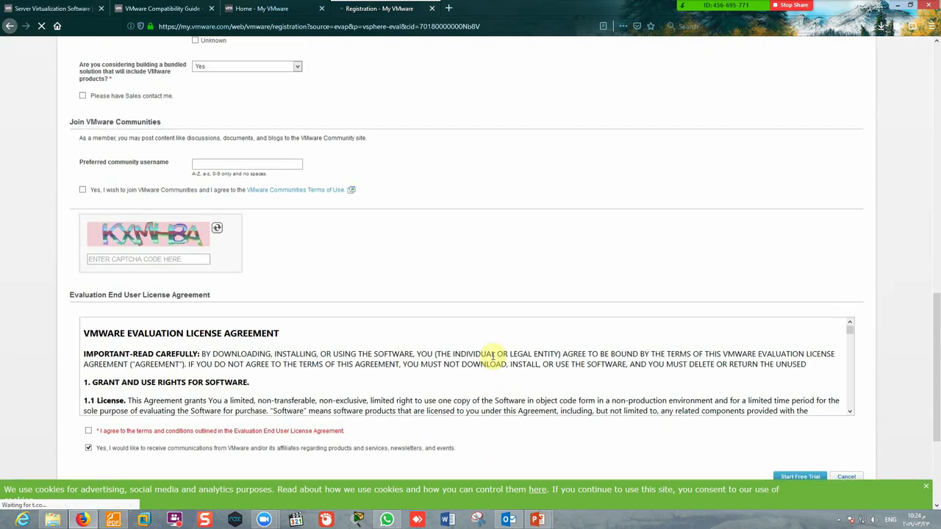
pyautogui.click(10, 34)
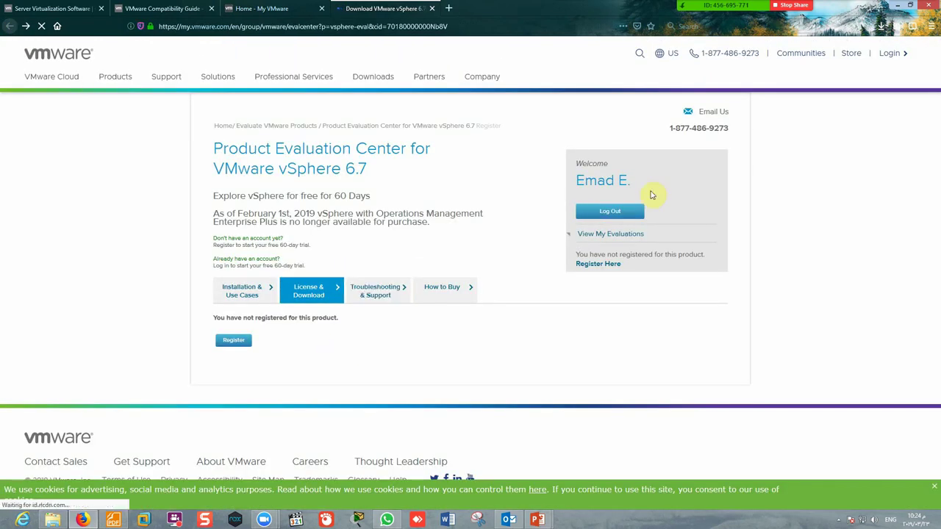
pyautogui.moveTo(889, 53)
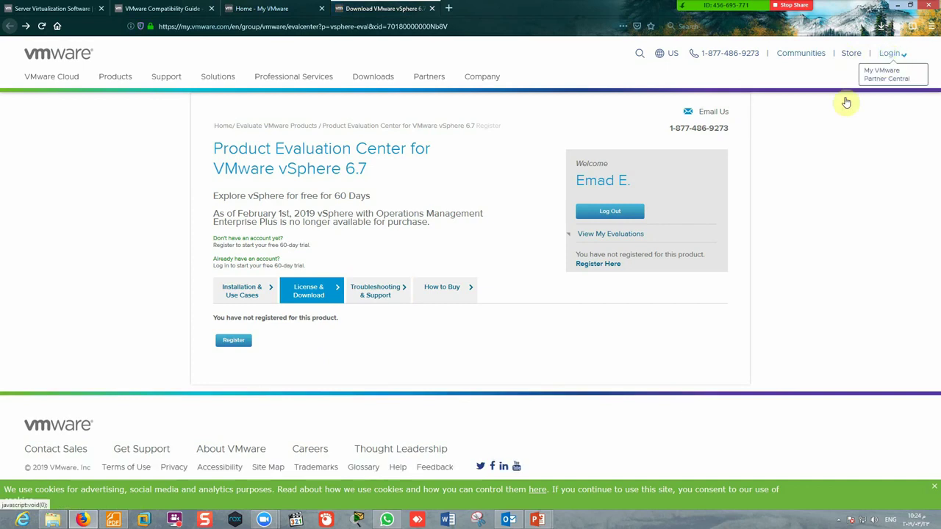
# - From My VMware, list All Downloads for all products and open VMware Horizon's download components
pyautogui.click(886, 71)
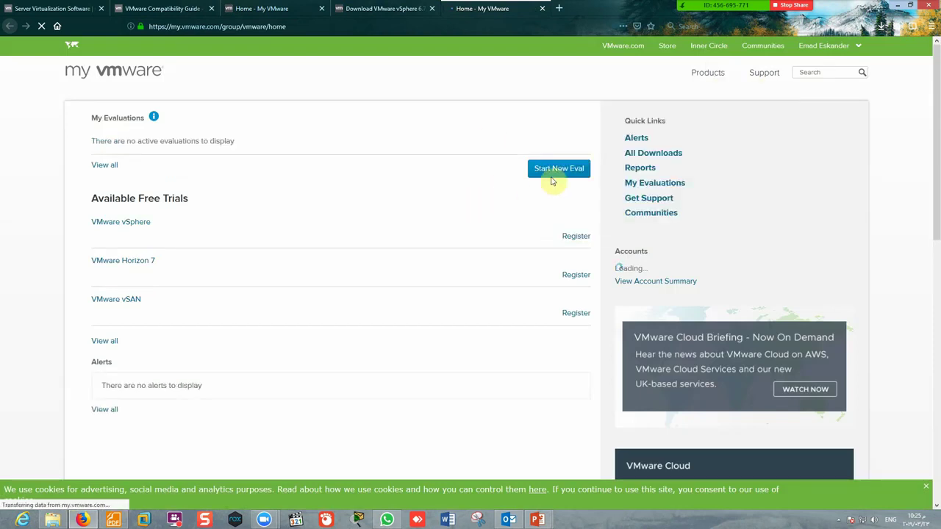
pyautogui.click(645, 154)
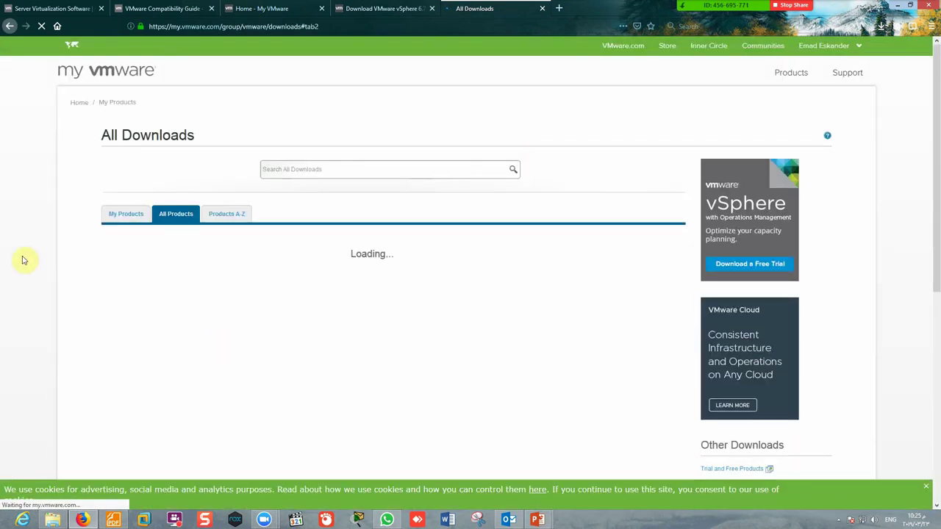
pyautogui.click(125, 221)
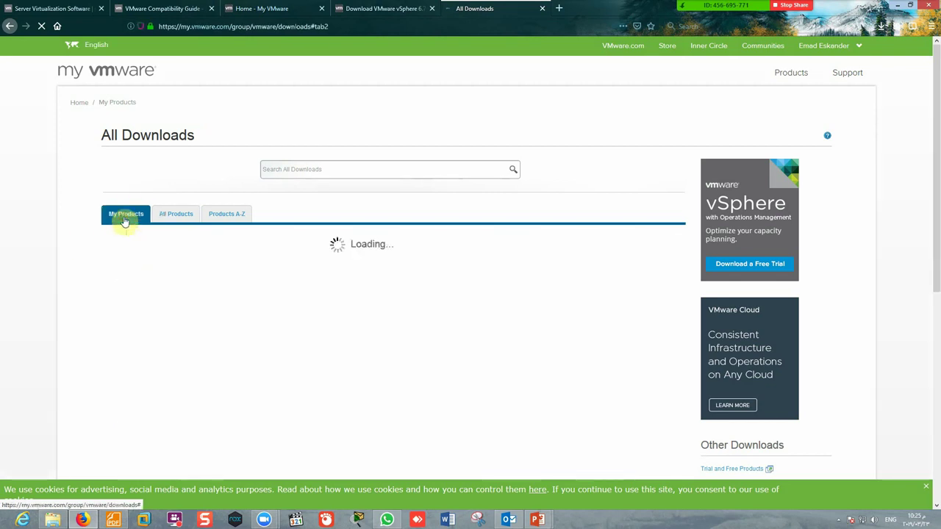
pyautogui.click(169, 218)
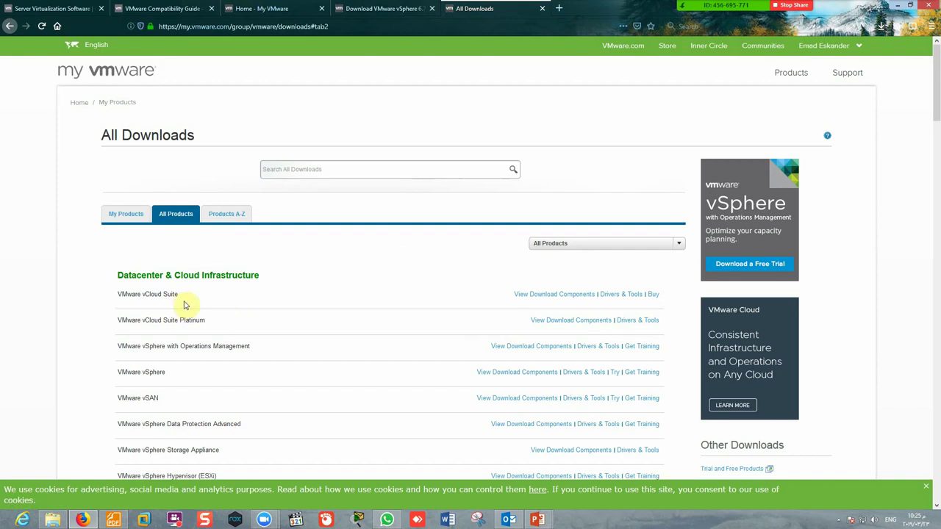
pyautogui.scroll(-7, 185, 301)
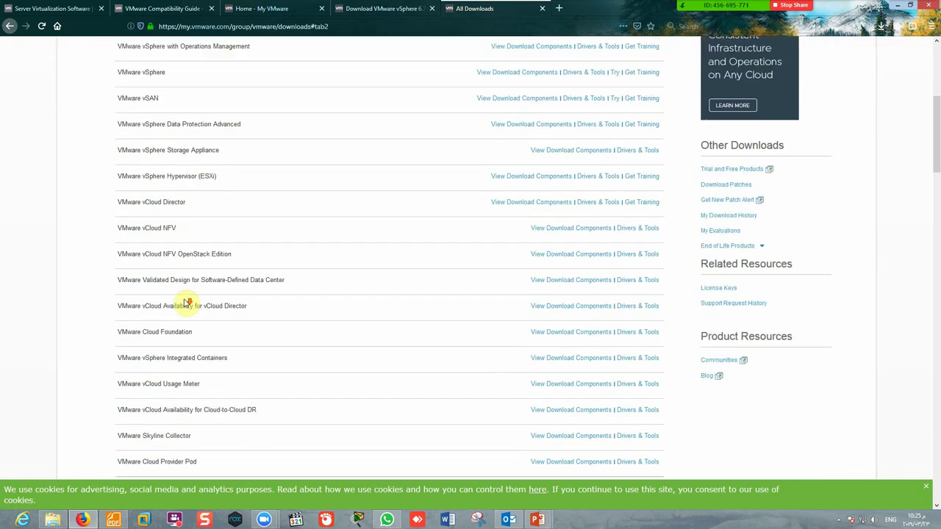
pyautogui.scroll(-7, 184, 298)
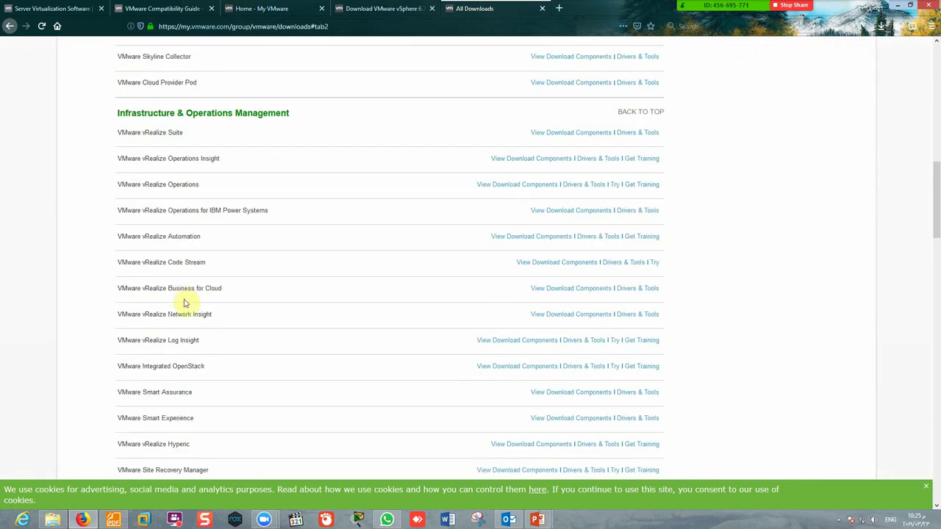
pyautogui.scroll(-12, 184, 300)
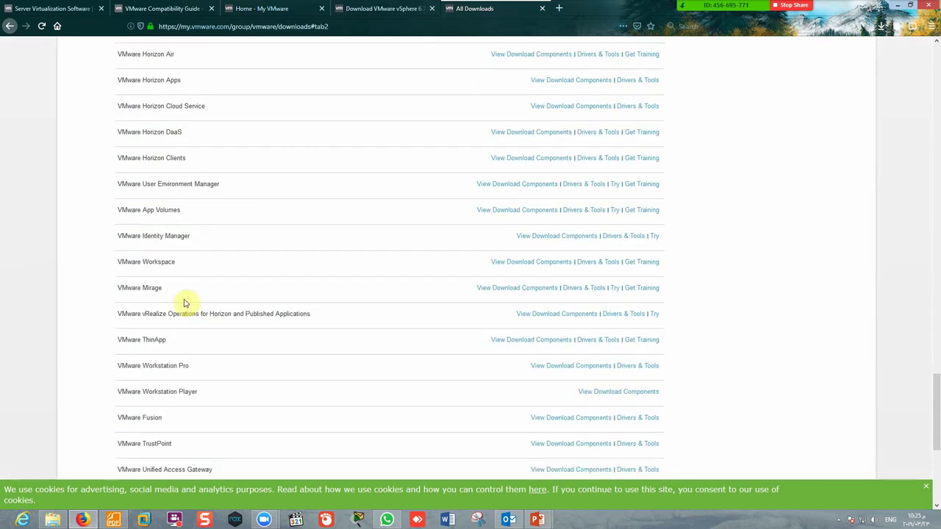
pyautogui.scroll(1, 184, 302)
pyautogui.scroll(-3, 185, 302)
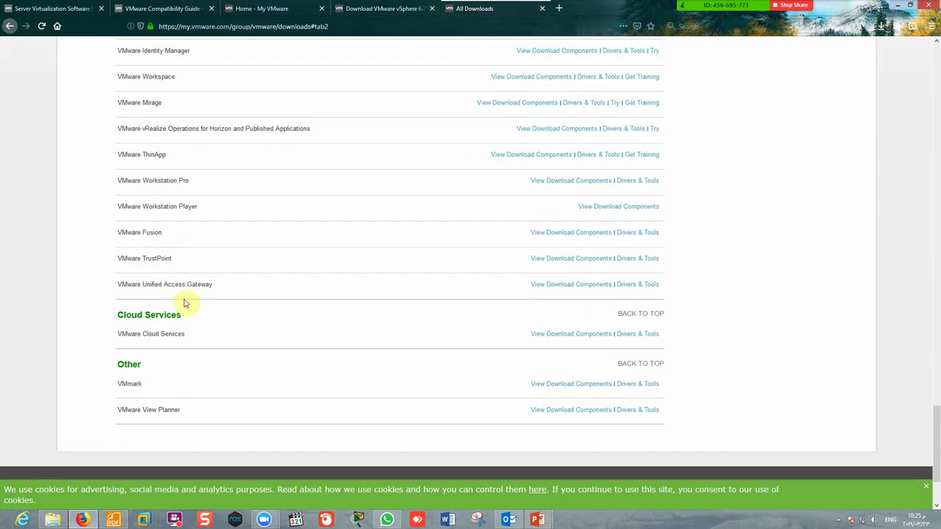
pyautogui.scroll(5, 185, 303)
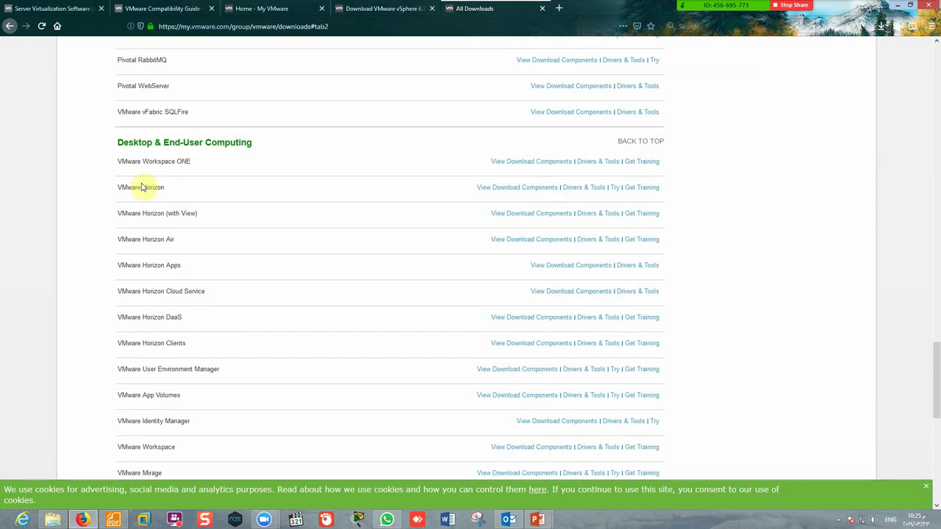
pyautogui.click(525, 189)
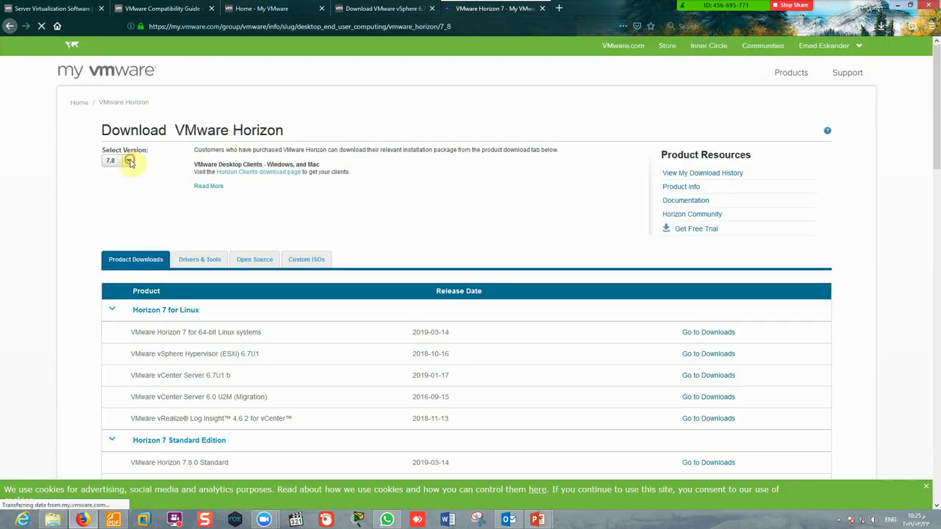
# - Check the list of Horizon versions, keeping 7.8 selected
pyautogui.click(129, 162)
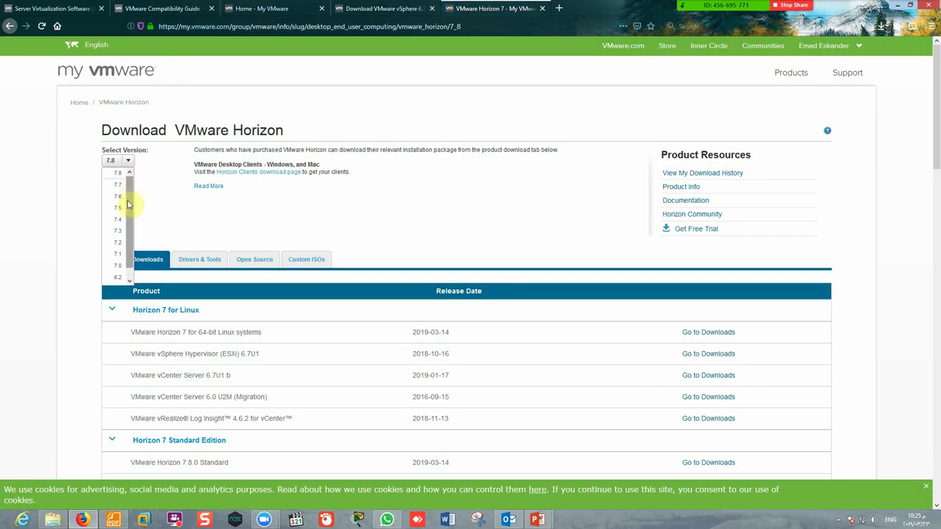
pyautogui.scroll(-1, 128, 204)
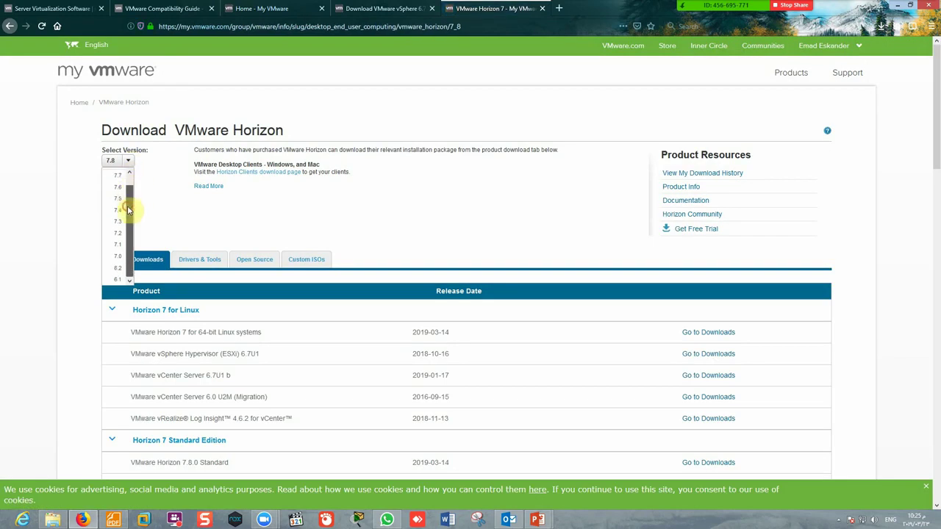
pyautogui.click(156, 203)
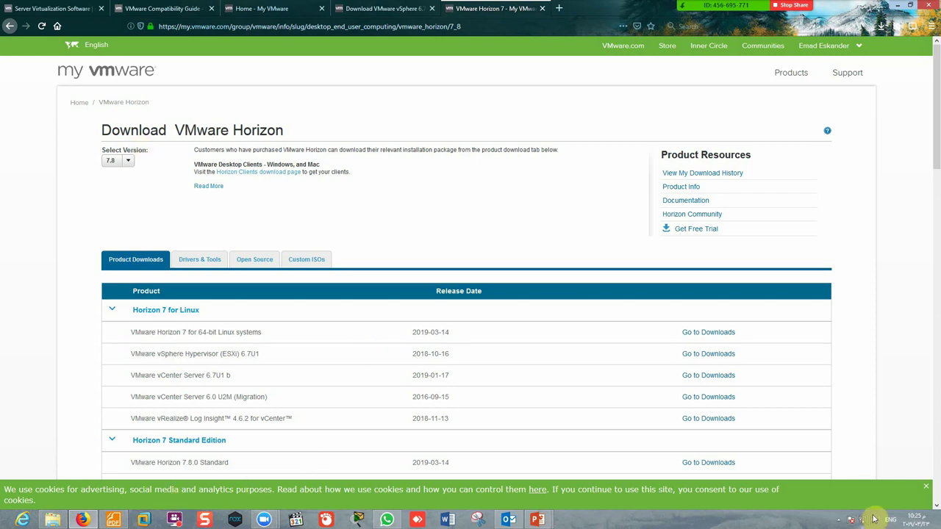
# - Bring up the screen recorder's controls from the hidden notification area icons
pyautogui.click(839, 520)
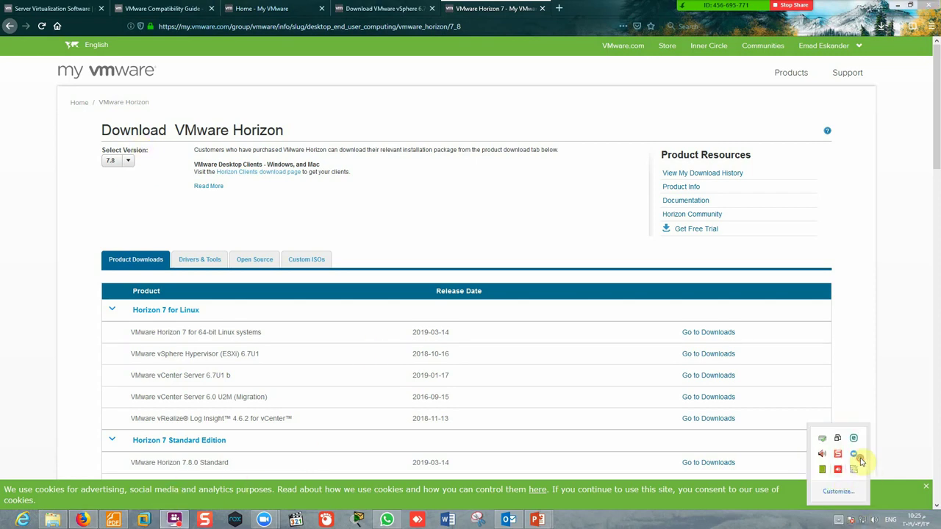
pyautogui.click(862, 460)
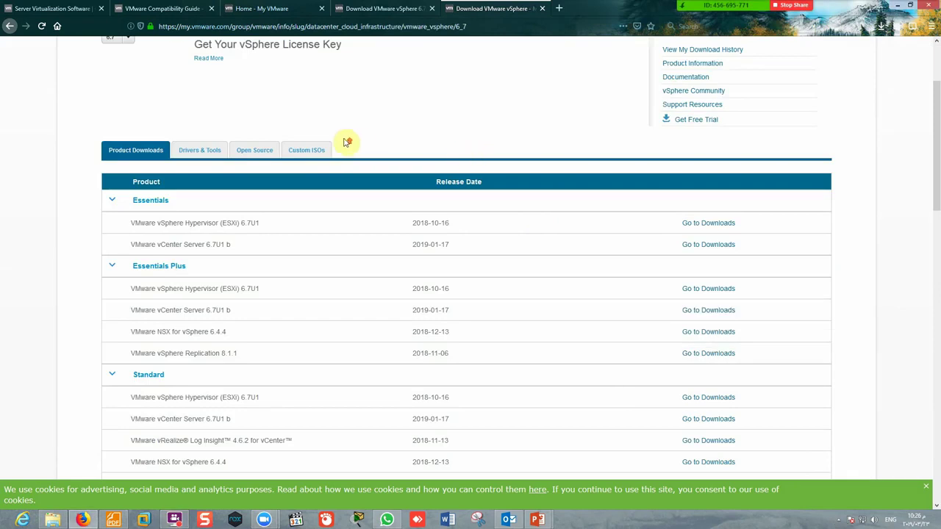
pyautogui.scroll(3, 294, 147)
# - Switch vSphere downloads to version 6.5 and open the ESXi 6.5 U2 downloads
pyautogui.click(122, 160)
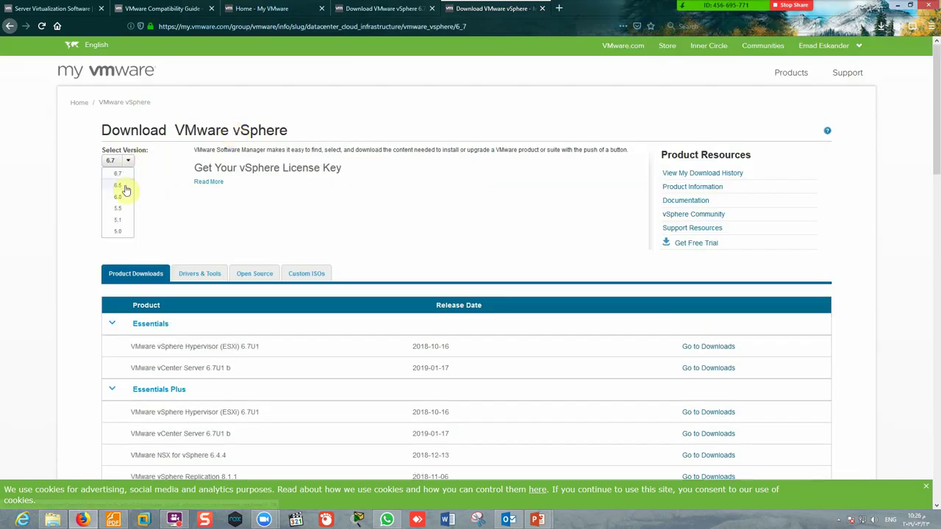
pyautogui.click(120, 186)
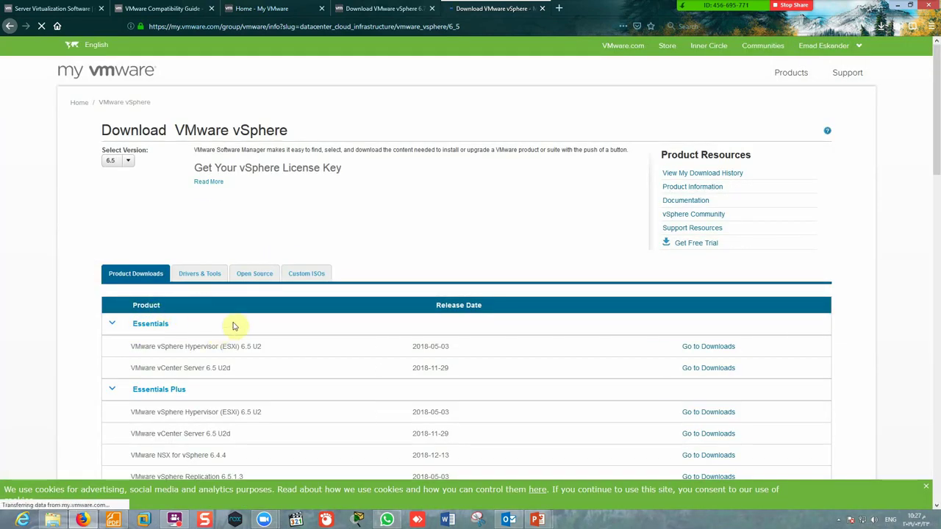
pyautogui.scroll(-3, 126, 289)
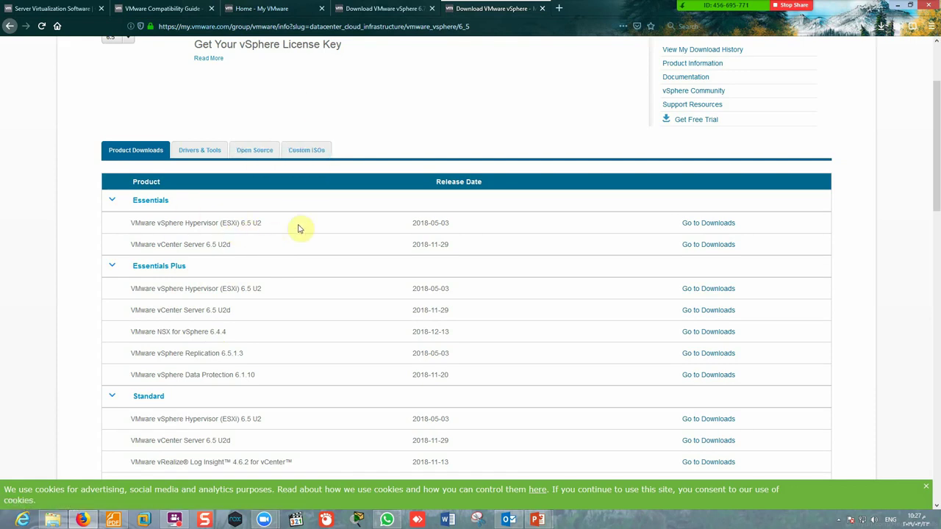
pyautogui.click(699, 225)
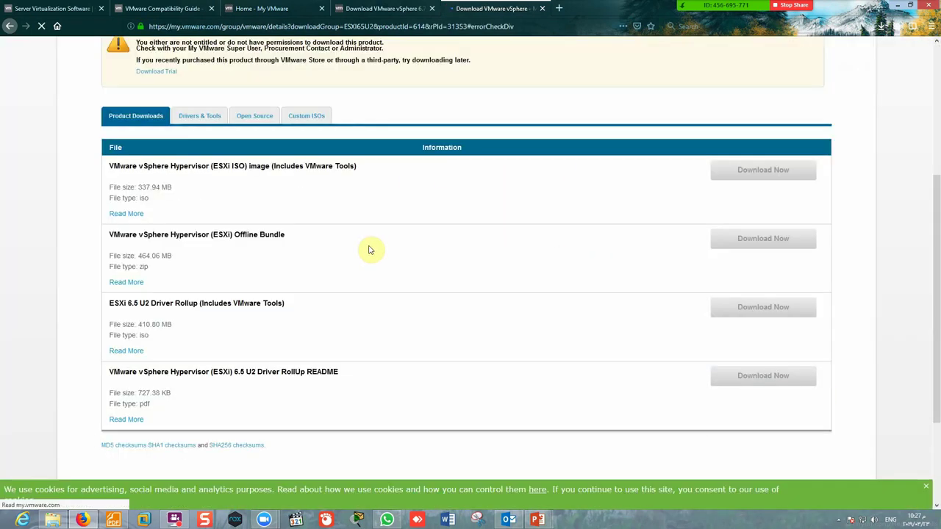
# - Return to the ESXi 6.5 U2 downloads and expand OEM Customized Installer CDs under Custom ISOs
pyautogui.click(741, 174)
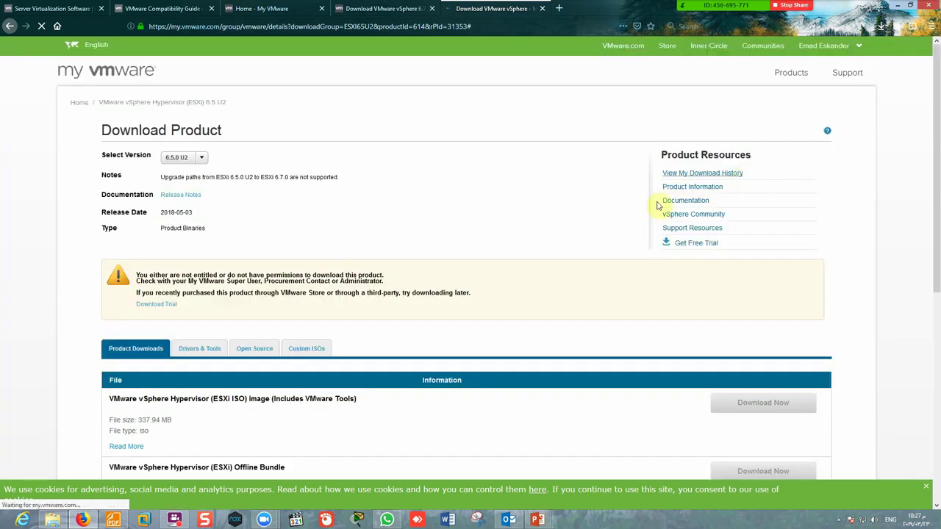
pyautogui.click(379, 9)
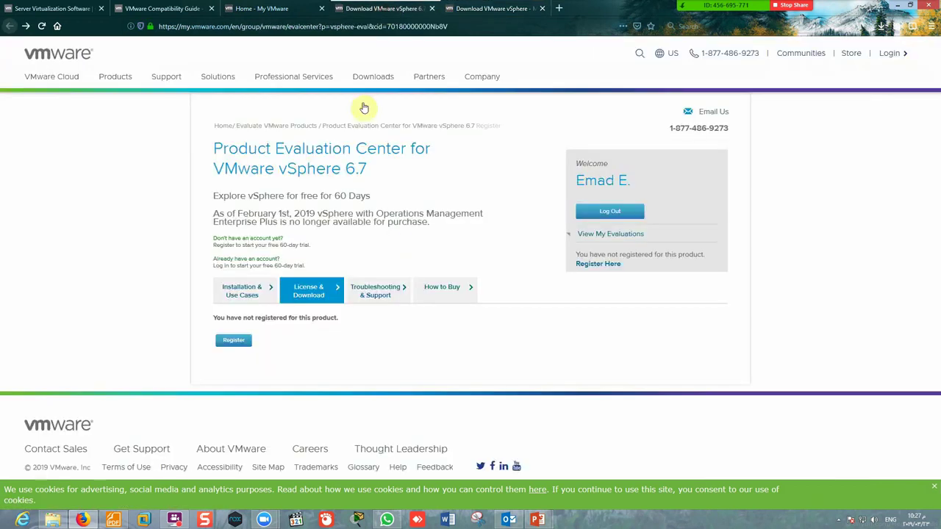
pyautogui.click(466, 13)
pyautogui.click(10, 26)
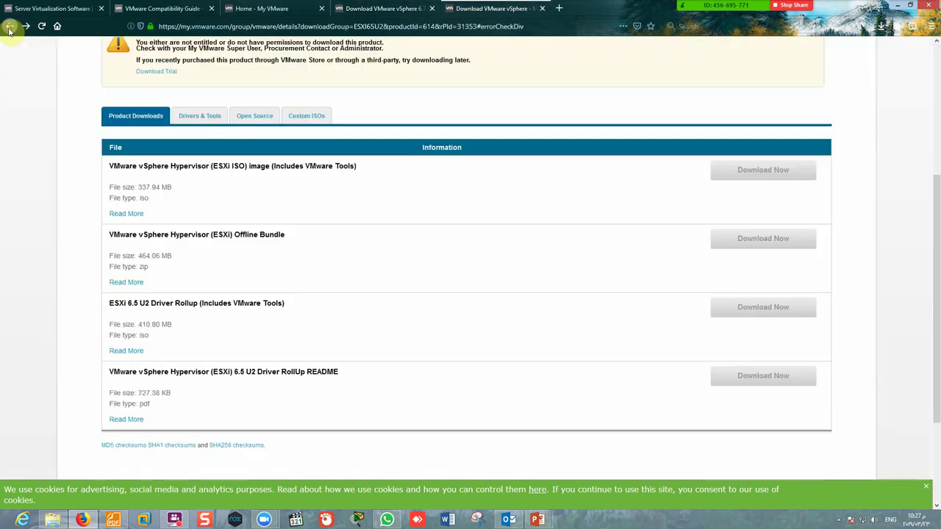
pyautogui.click(303, 115)
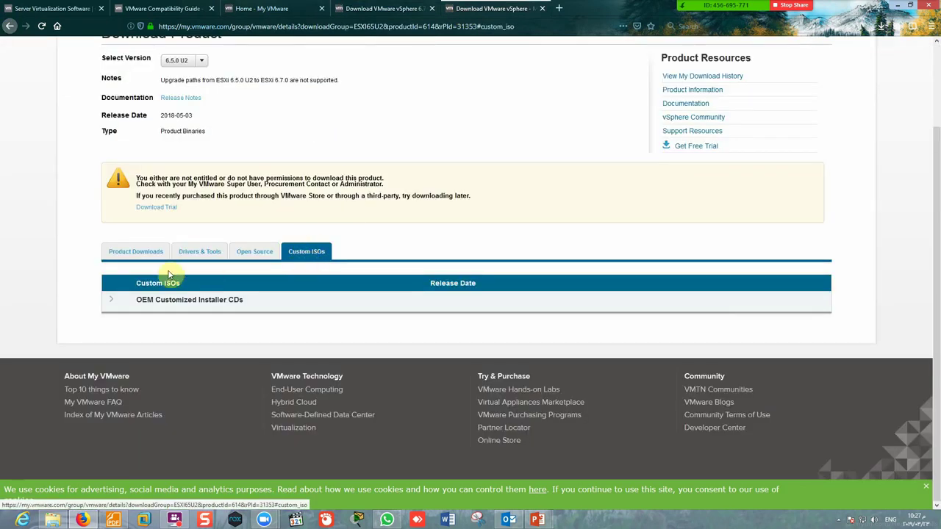
pyautogui.click(112, 301)
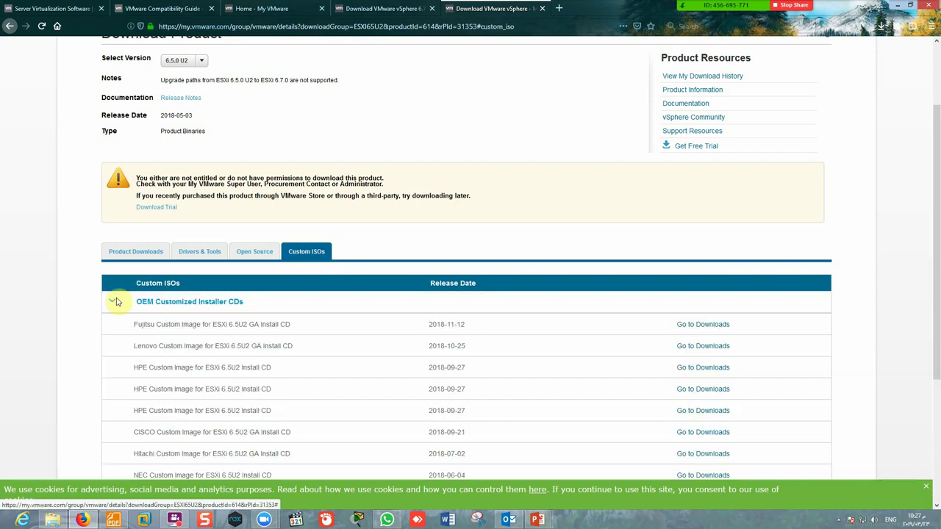
pyautogui.scroll(-3, 187, 254)
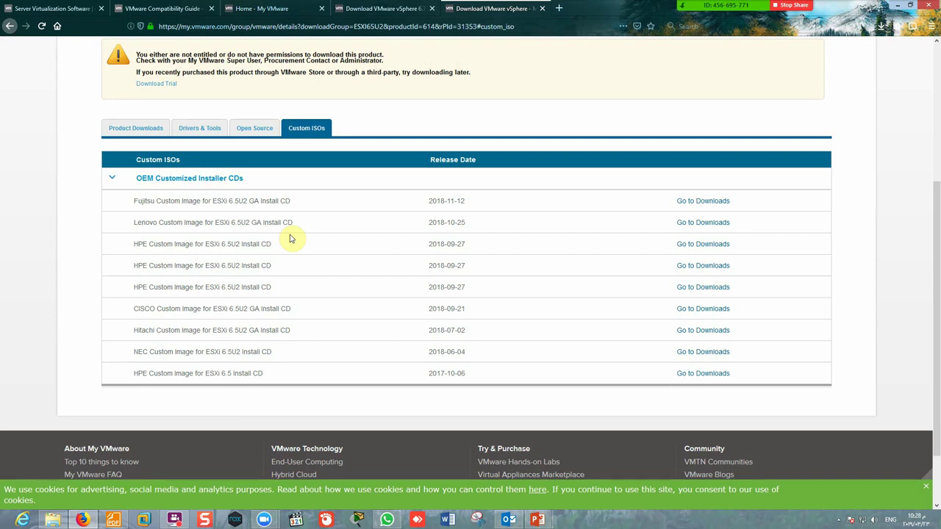
pyautogui.click(196, 128)
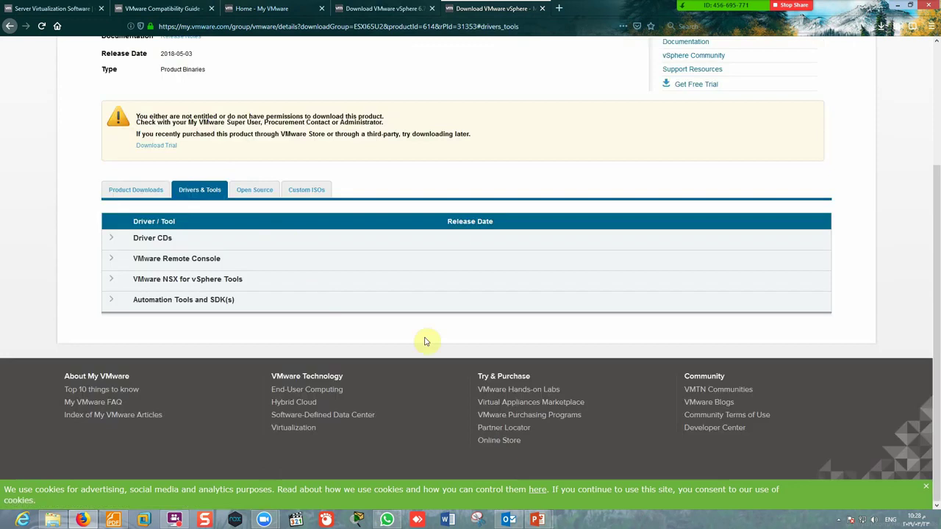
pyautogui.click(110, 238)
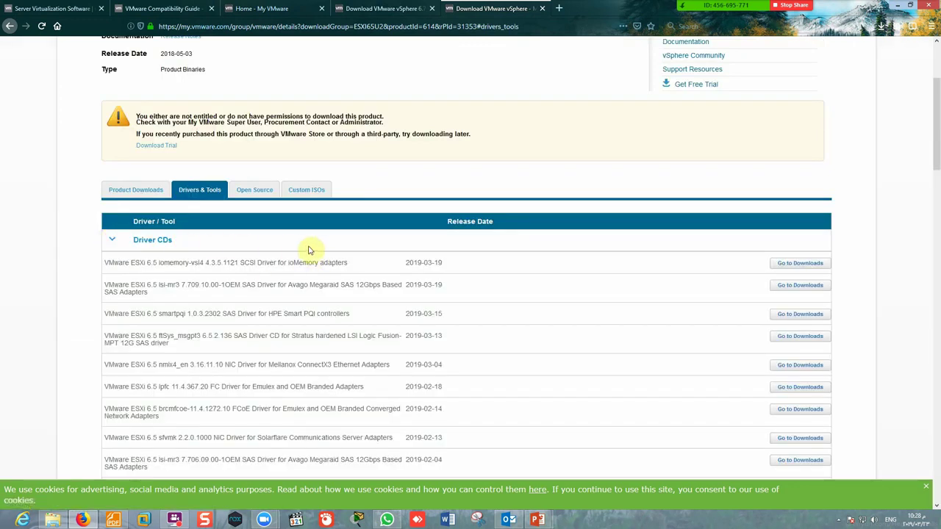
pyautogui.scroll(-5, 311, 253)
pyautogui.scroll(-20, 266, 212)
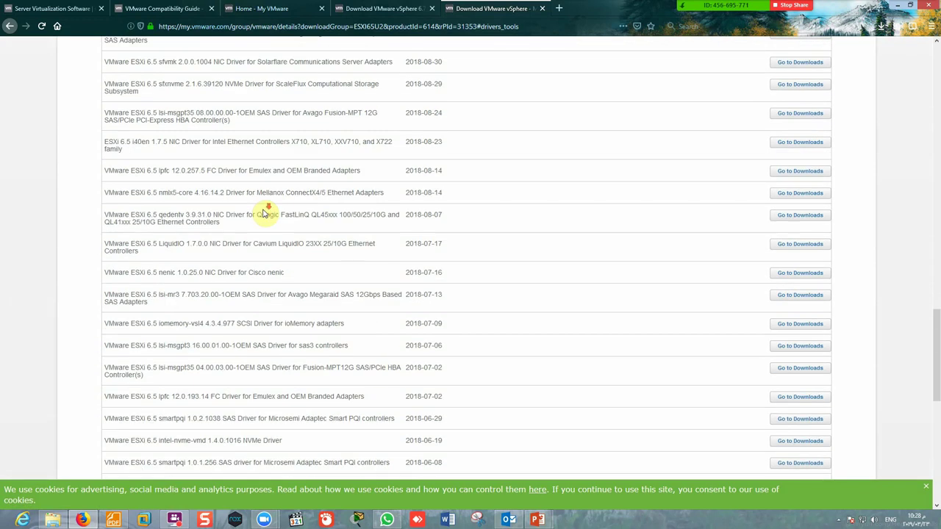
pyautogui.scroll(-10, 266, 212)
pyautogui.scroll(7, 266, 212)
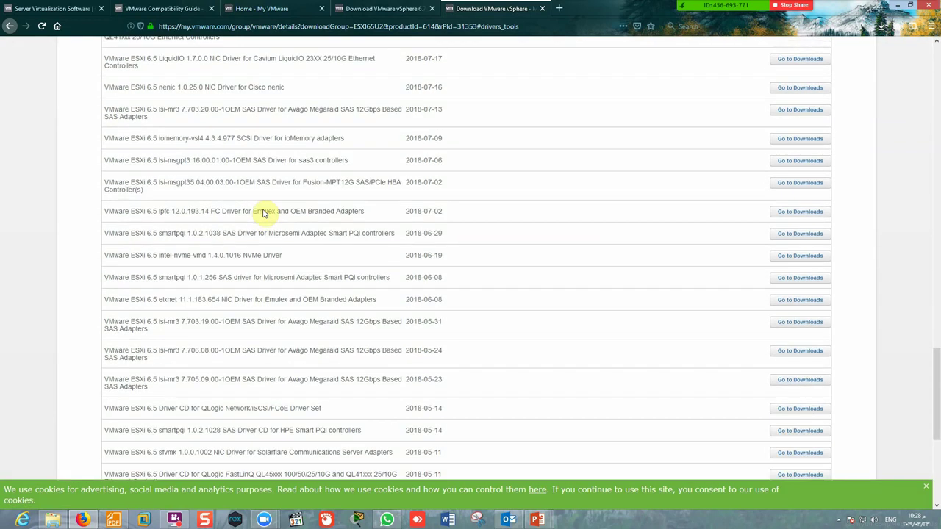
pyautogui.scroll(20, 263, 214)
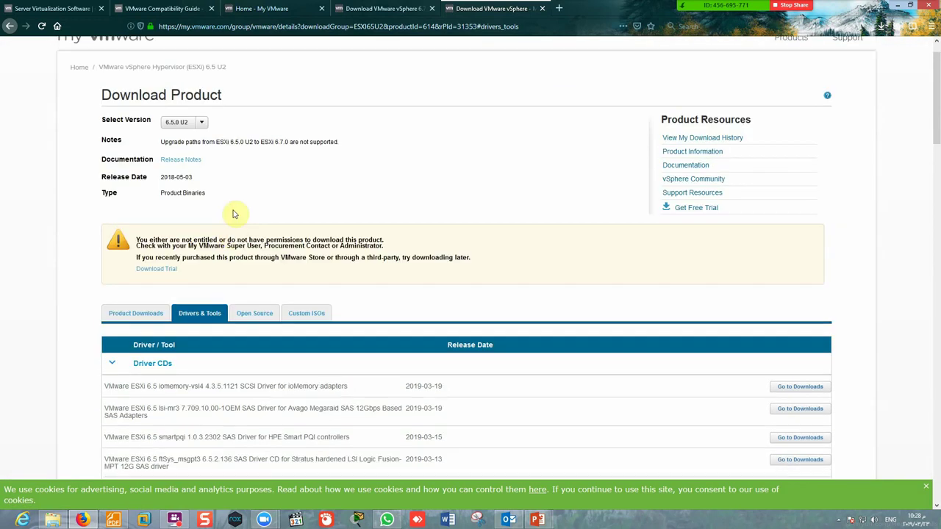
pyautogui.click(312, 316)
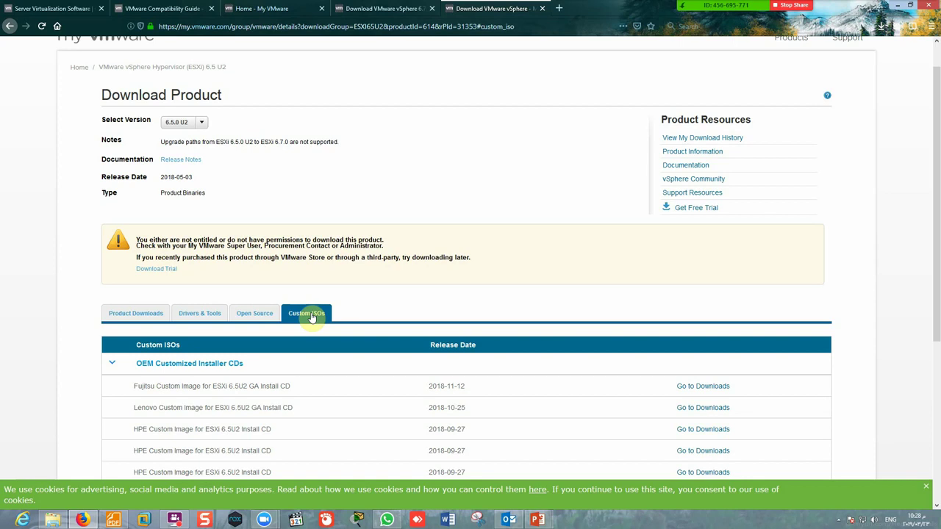
pyautogui.scroll(-3, 302, 312)
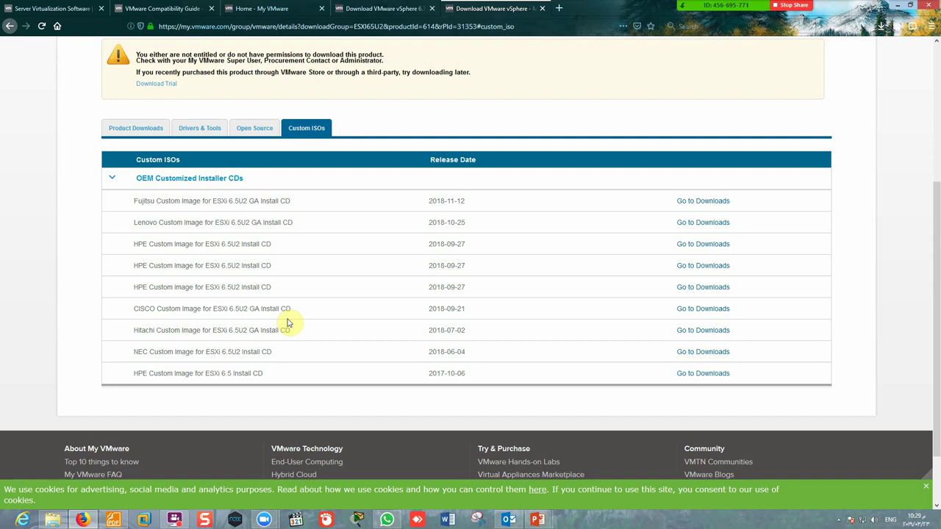
pyautogui.click(127, 127)
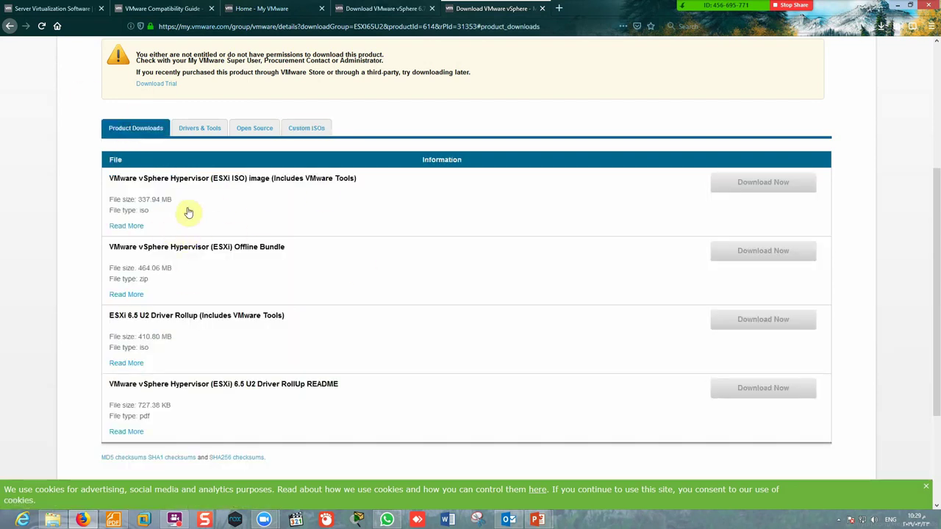
pyautogui.click(292, 132)
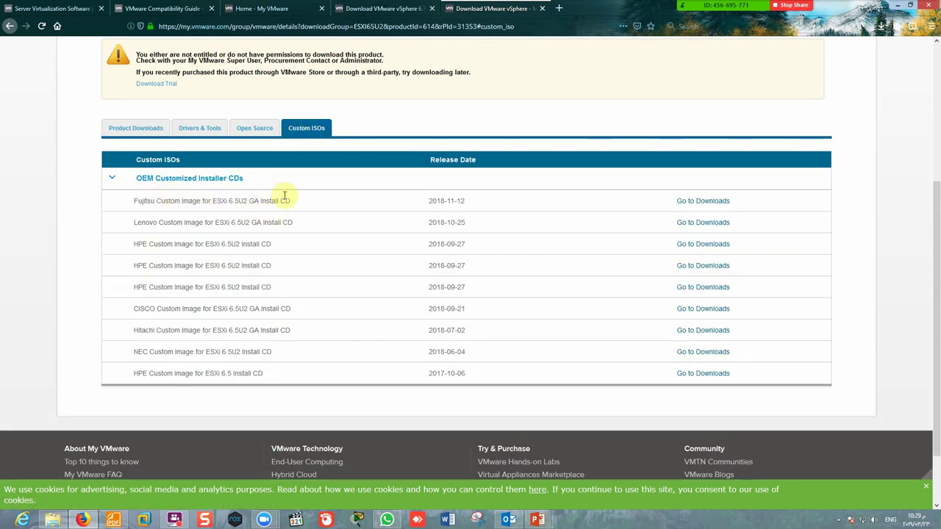
pyautogui.click(131, 202)
pyautogui.moveTo(131, 202); pyautogui.dragTo(305, 201)
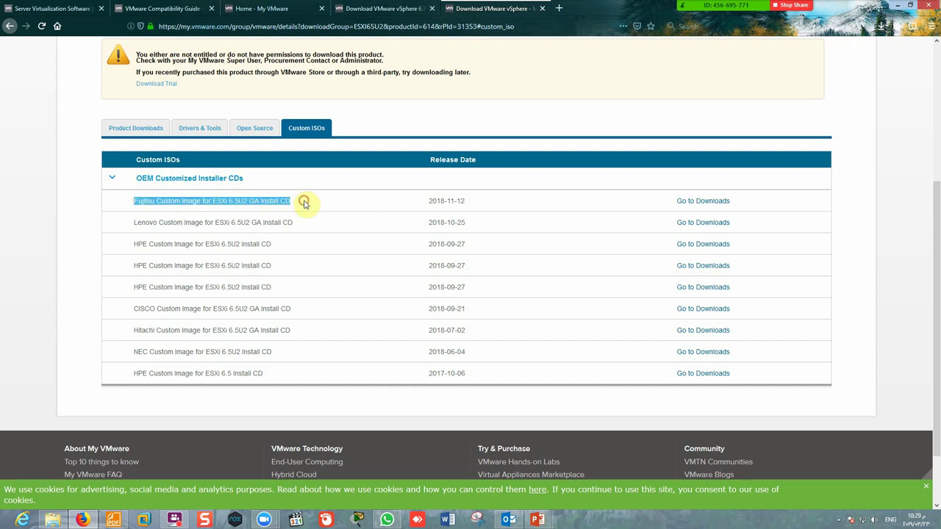
pyautogui.click(216, 222)
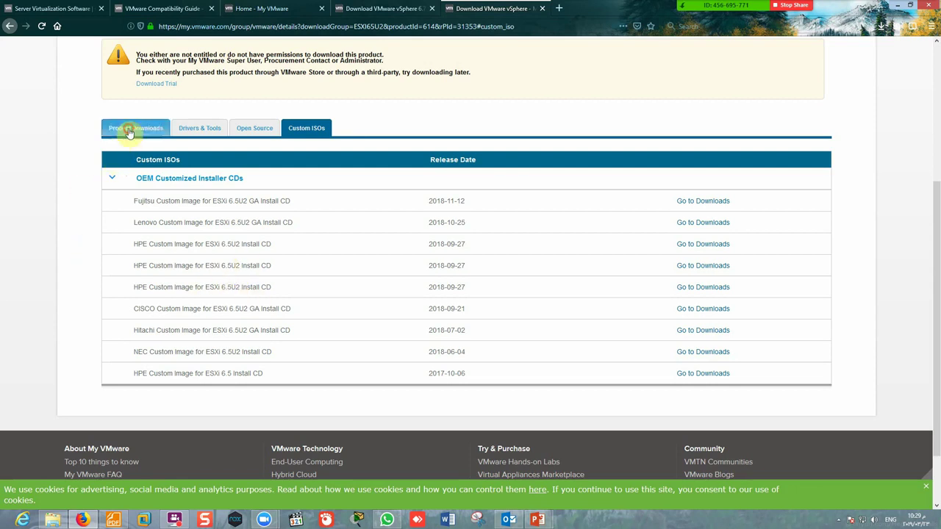
# - List the ESXi 6.5 U2 files, including the 337.94 MB ISO, then minimize Firefox
pyautogui.click(132, 130)
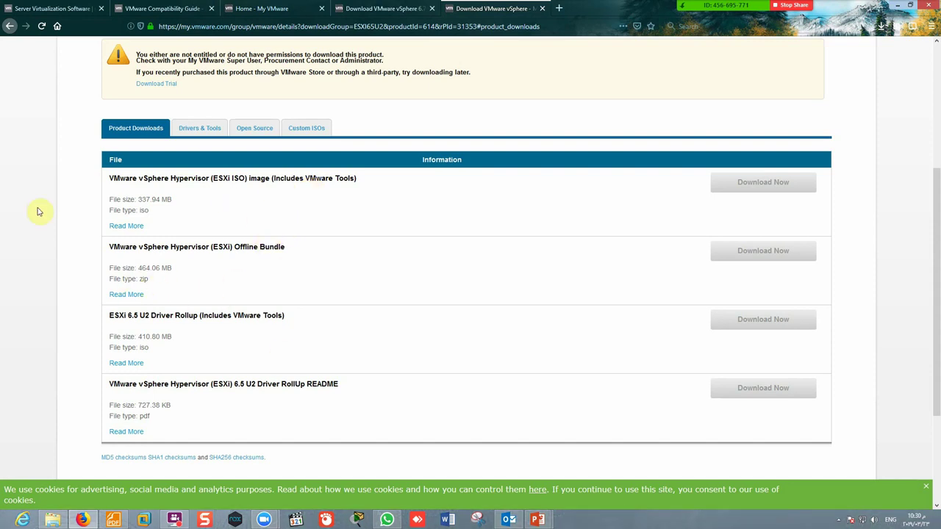
pyautogui.click(901, 9)
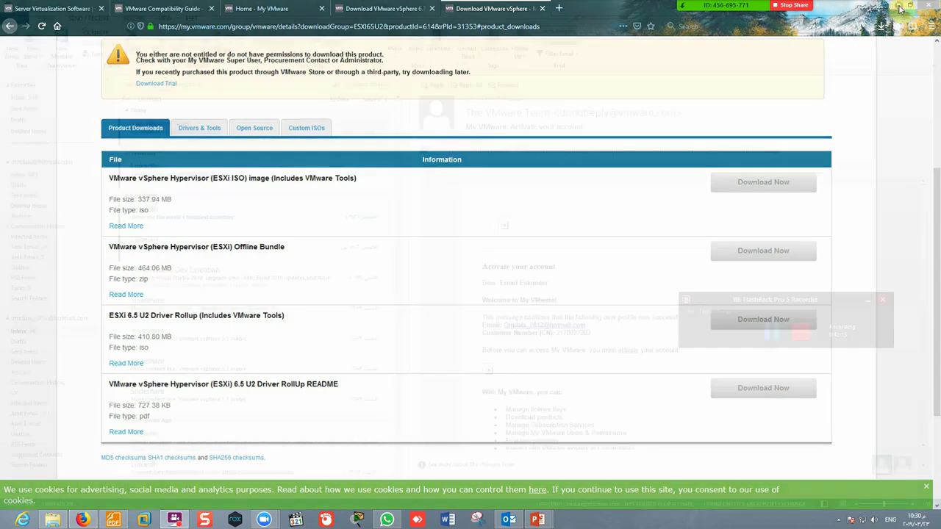
# - Minimize Outlook, both presentations, Explorer and Foxit Reader to reveal the desktop
pyautogui.click(902, 9)
pyautogui.click(901, 9)
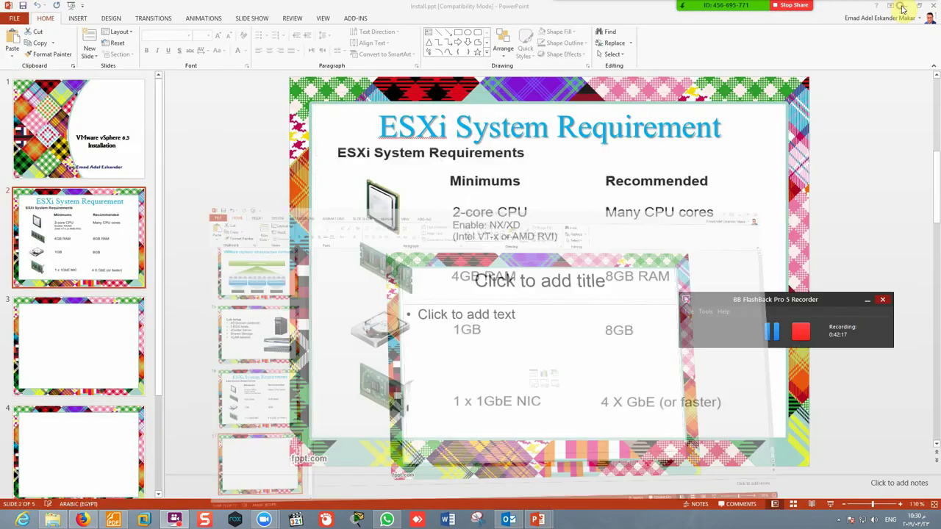
pyautogui.click(901, 9)
pyautogui.click(902, 9)
pyautogui.click(902, 9)
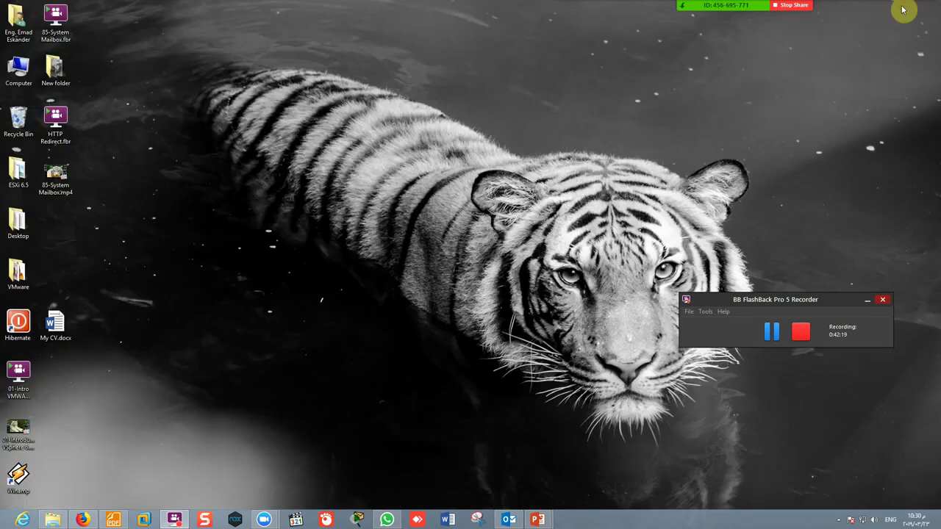
# - Go to the VMWare Vsphere 6.5 folder on the New Volume (G:) drive
pyautogui.doubleClick(11, 70)
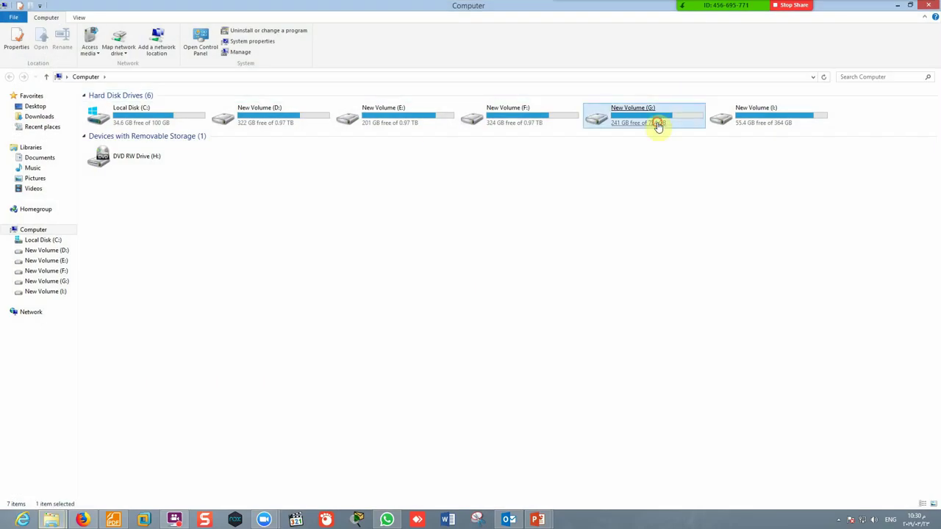
pyautogui.doubleClick(655, 123)
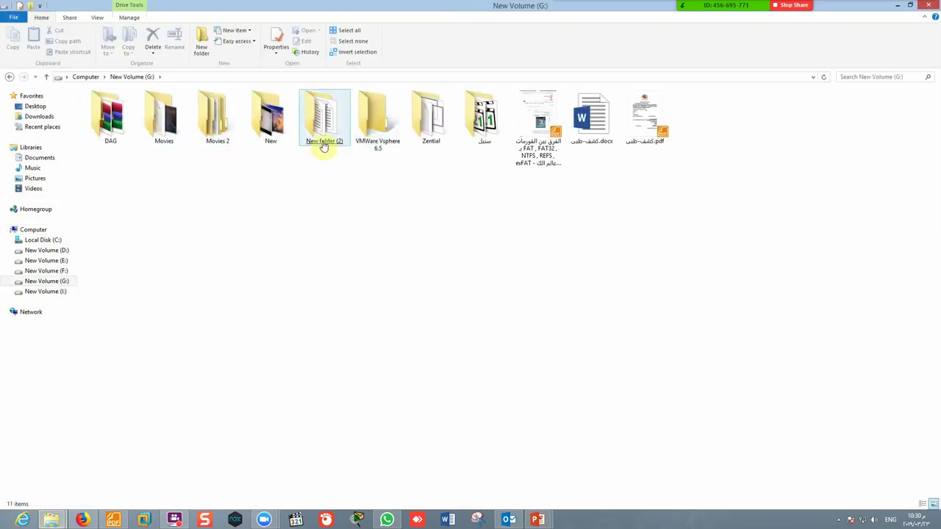
pyautogui.rightClick(278, 176)
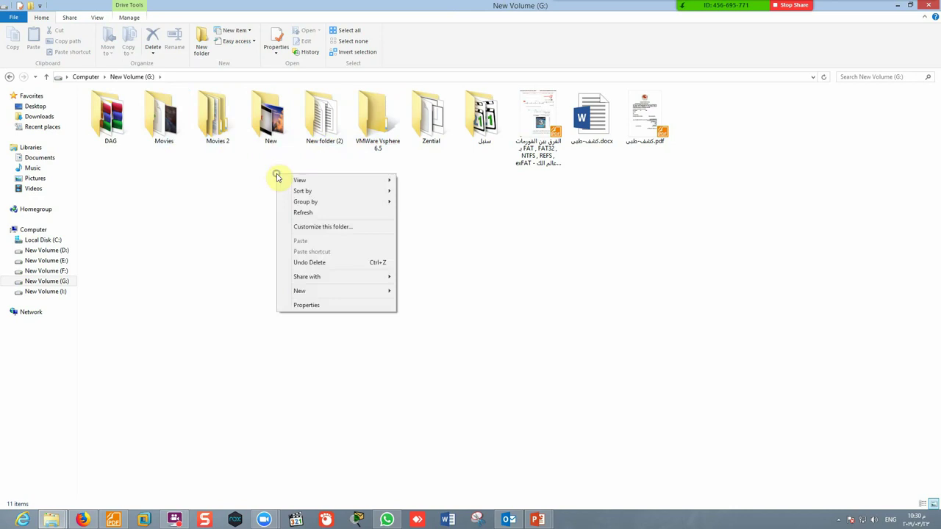
pyautogui.doubleClick(376, 130)
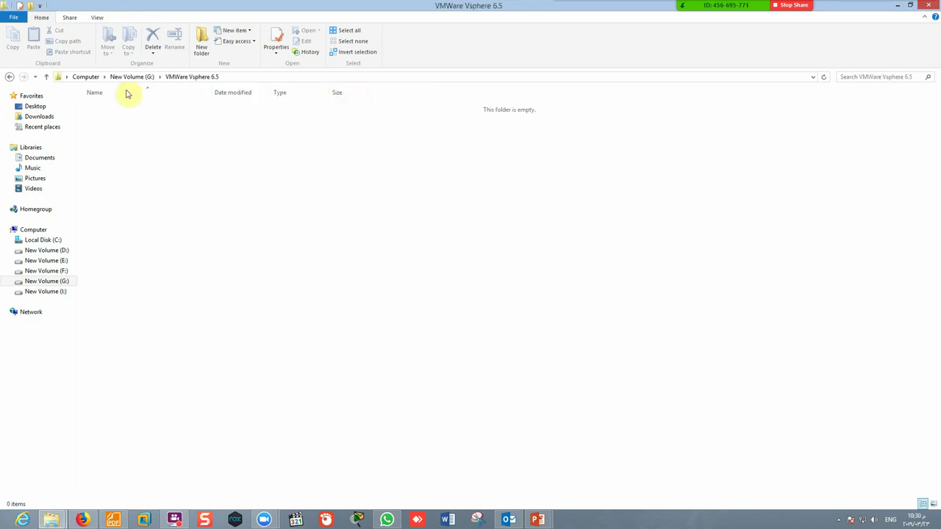
pyautogui.click(244, 78)
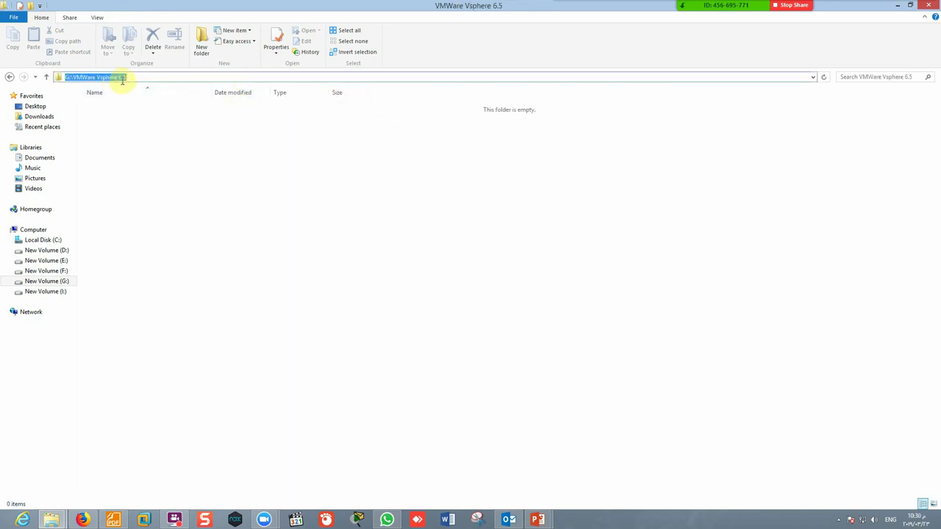
# - Create a Host-1 folder and switch the folder view to large icons
pyautogui.rightClick(134, 146)
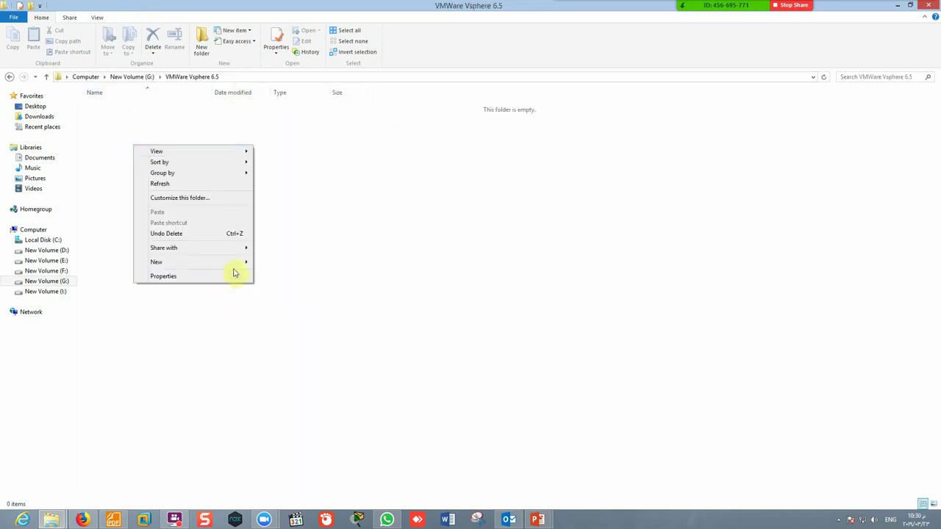
pyautogui.moveTo(238, 261)
pyautogui.click(266, 261)
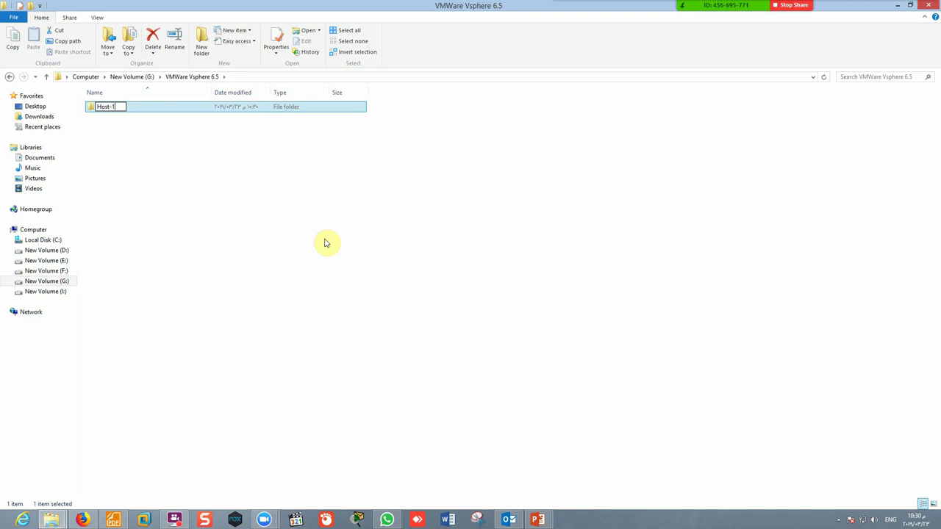
pyautogui.click(150, 189)
pyautogui.rightClick(154, 175)
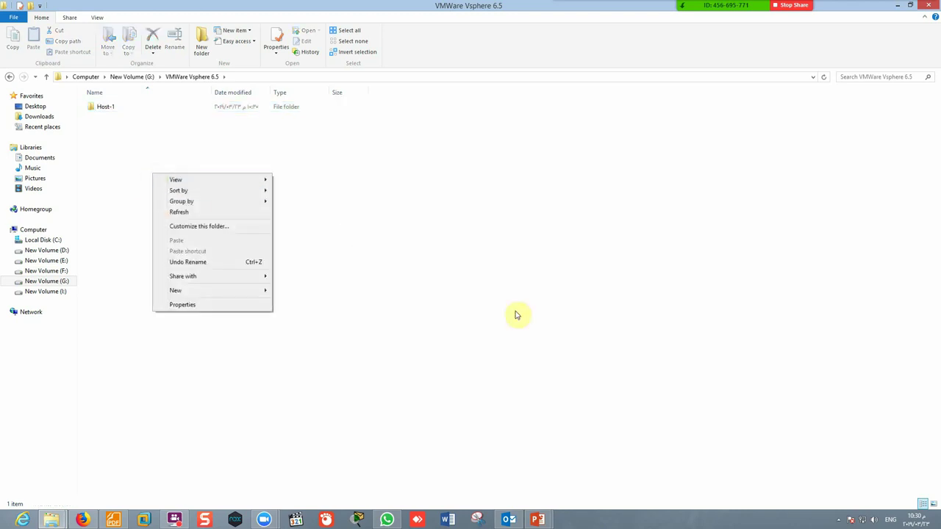
pyautogui.click(517, 316)
pyautogui.click(933, 504)
pyautogui.click(251, 205)
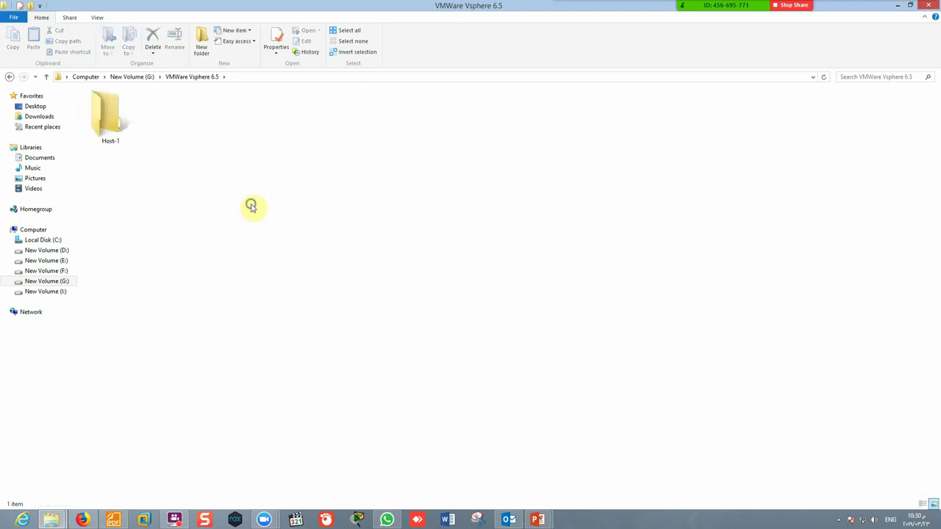
# - Create a second folder named Host-2
pyautogui.rightClick(251, 205)
pyautogui.moveTo(336, 324)
pyautogui.click(406, 321)
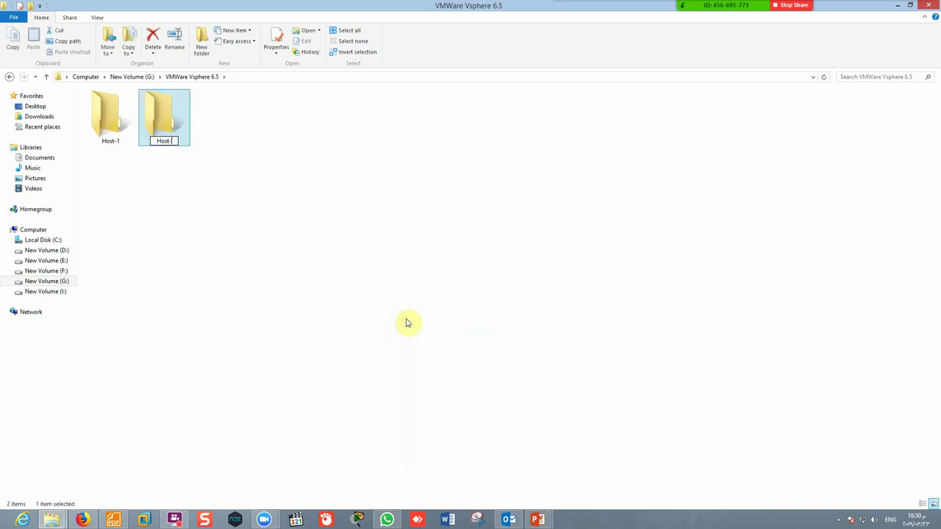
pyautogui.write('Host-2')
pyautogui.click(292, 256)
# - Create a third folder named Host-3, then bring up VMware Workstation
pyautogui.rightClick(280, 251)
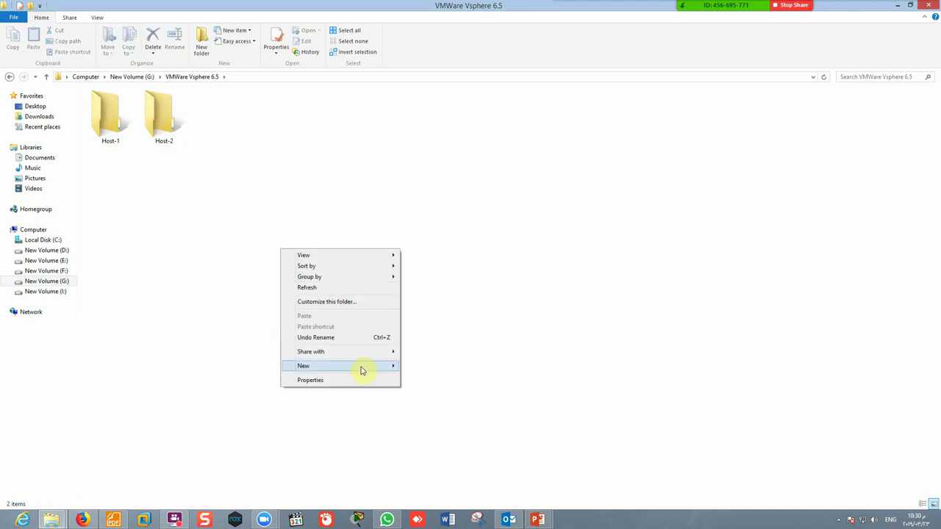
pyautogui.moveTo(360, 367)
pyautogui.click(413, 370)
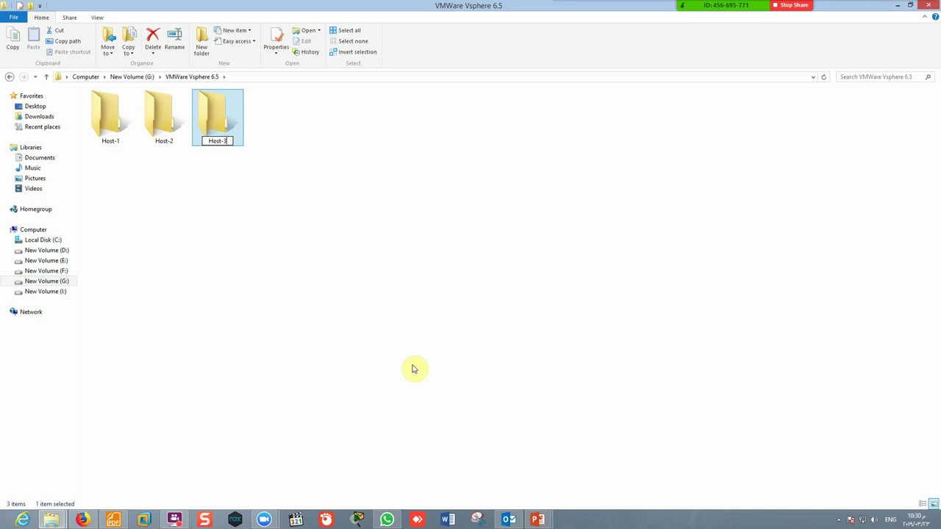
pyautogui.click(414, 368)
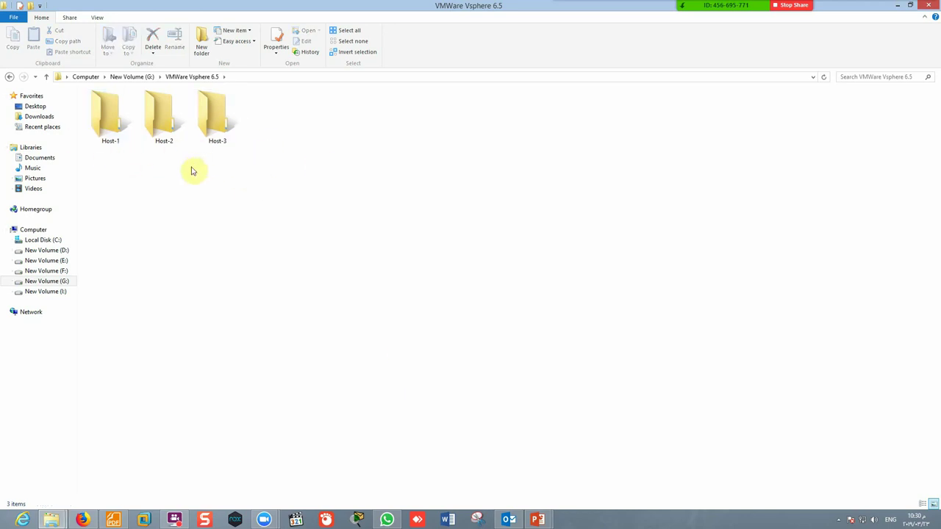
pyautogui.click(145, 520)
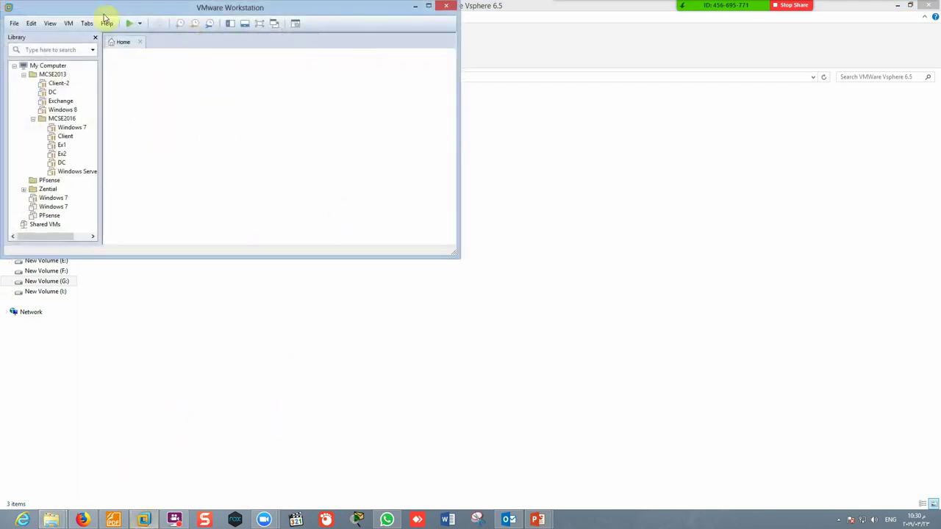
# - Center and maximize Workstation on Home, close My Computer and the library, then return to Firefox
pyautogui.moveTo(132, 17); pyautogui.dragTo(303, 137)
pyautogui.click(218, 189)
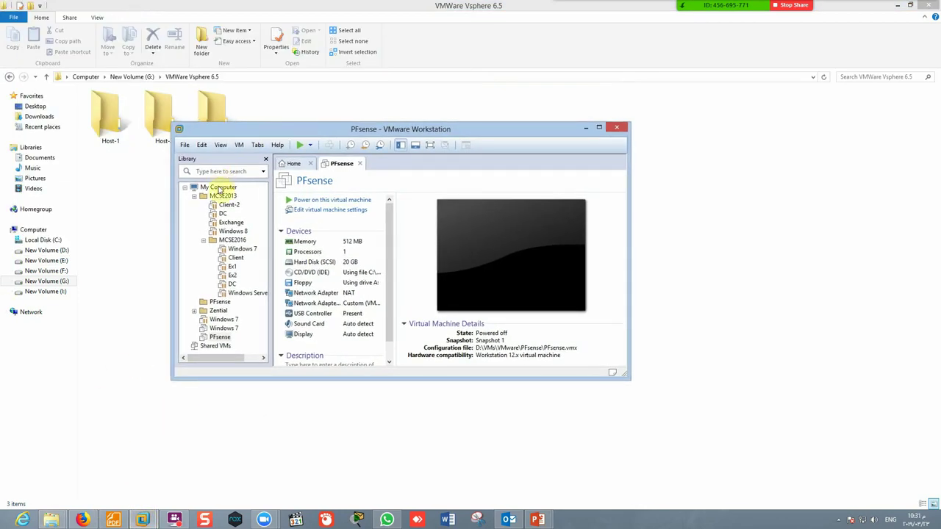
pyautogui.click(294, 164)
pyautogui.click(599, 130)
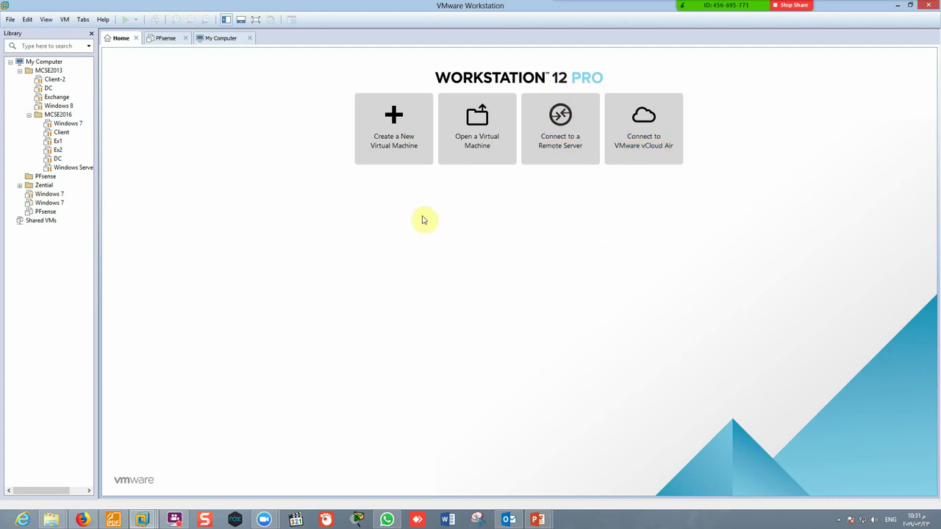
pyautogui.click(250, 39)
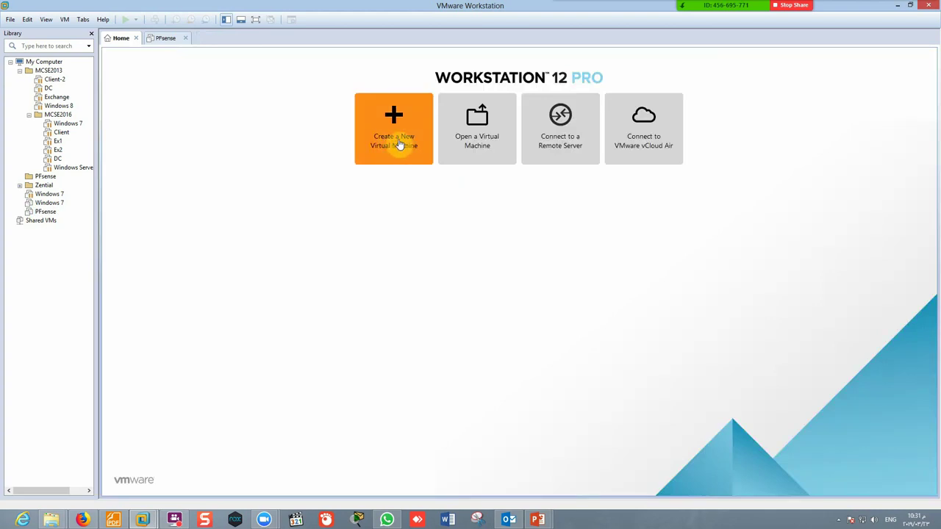
pyautogui.click(91, 35)
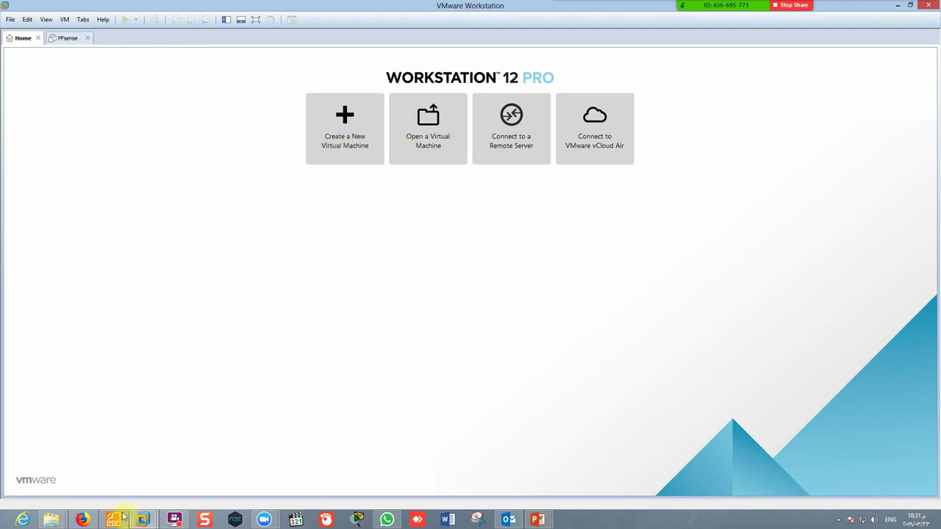
pyautogui.click(83, 519)
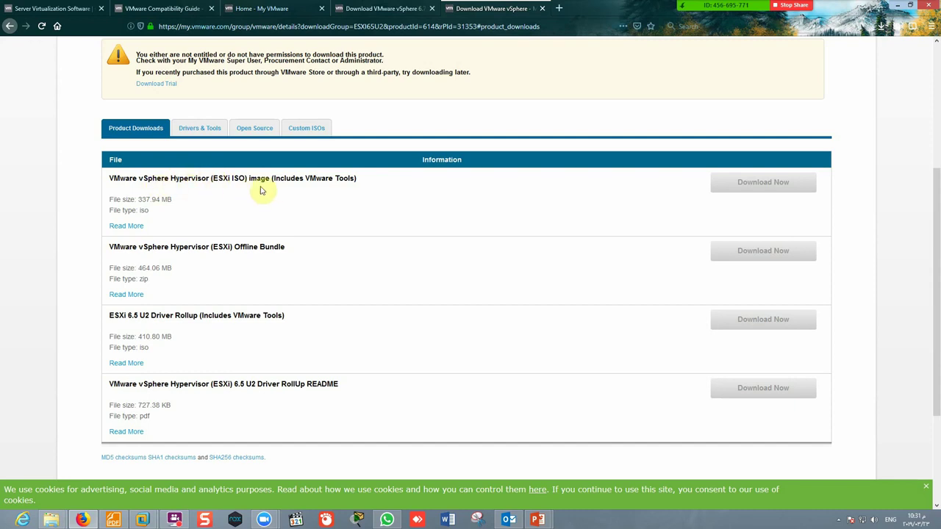
pyautogui.click(300, 132)
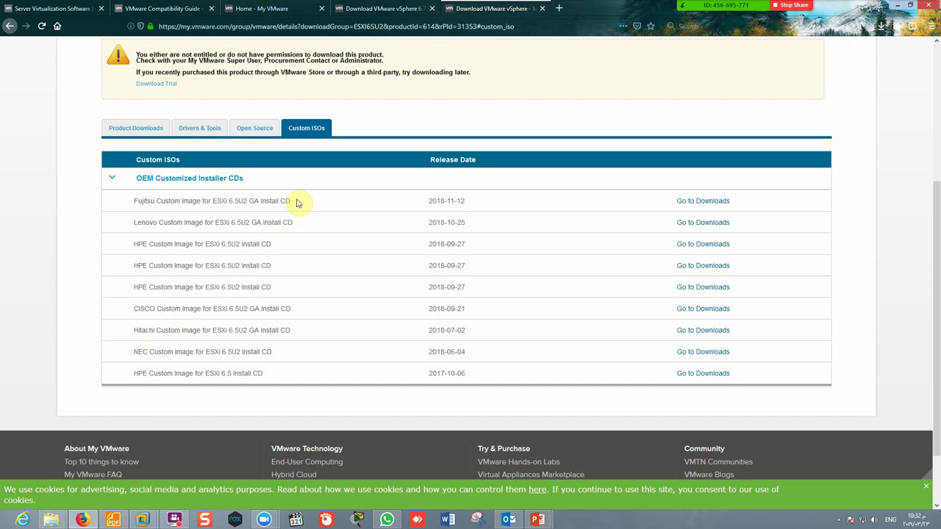
pyautogui.click(139, 128)
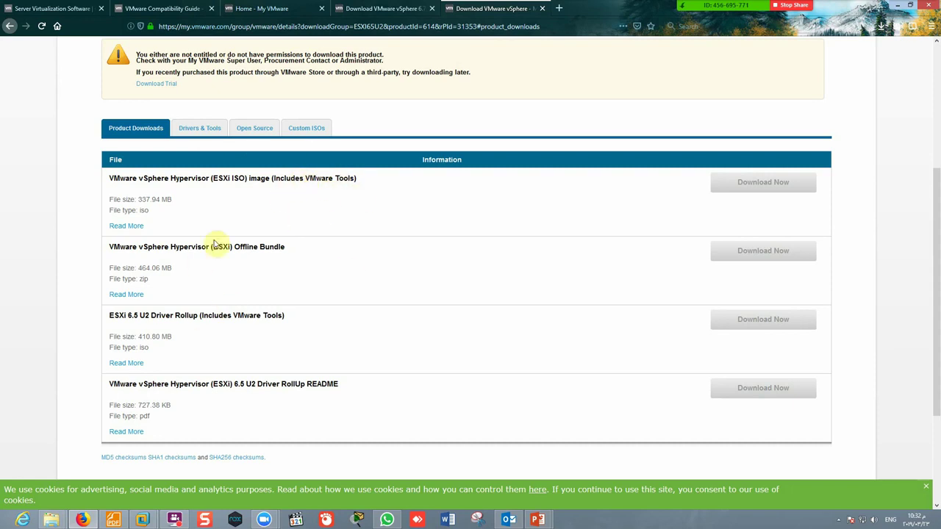
pyautogui.click(55, 522)
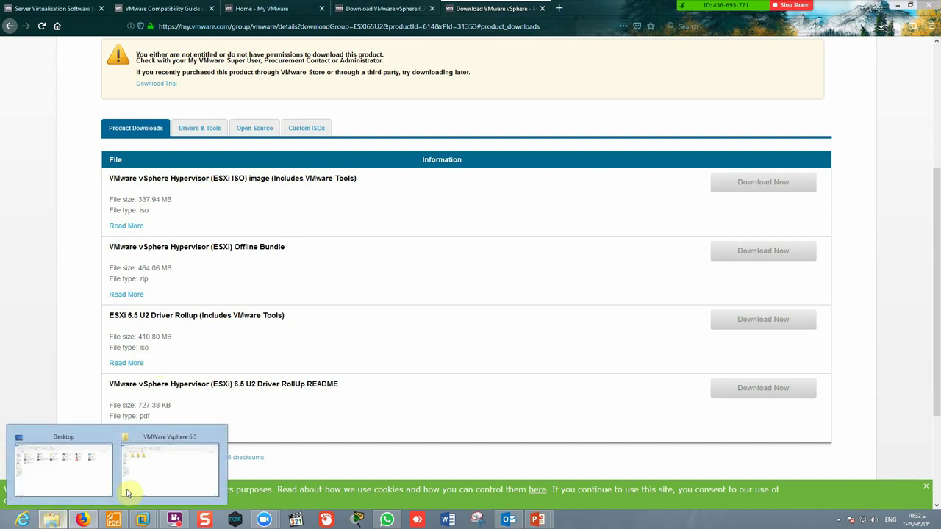
# - Bring up G:\VMWare Vsphere 6.5, check the Host-1 and Host-3 folders, then return to Workstation's Home page
pyautogui.click(151, 479)
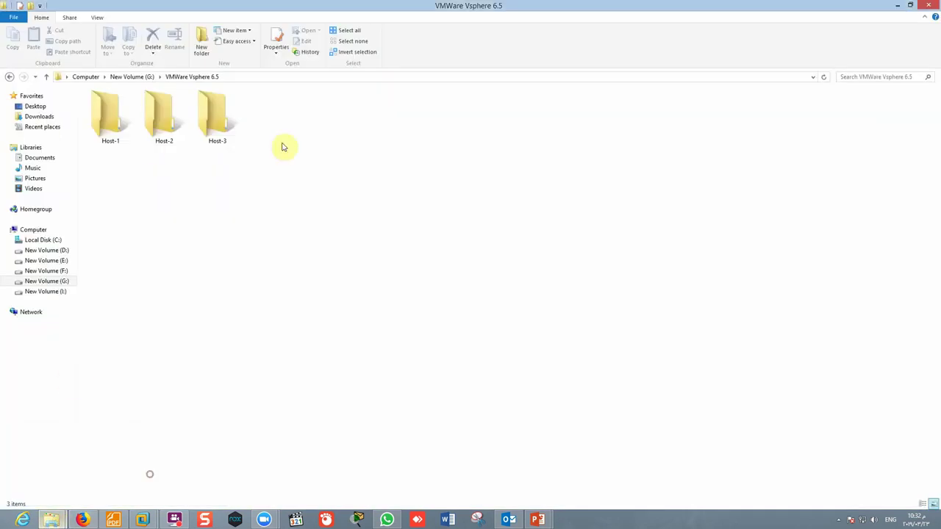
pyautogui.click(242, 79)
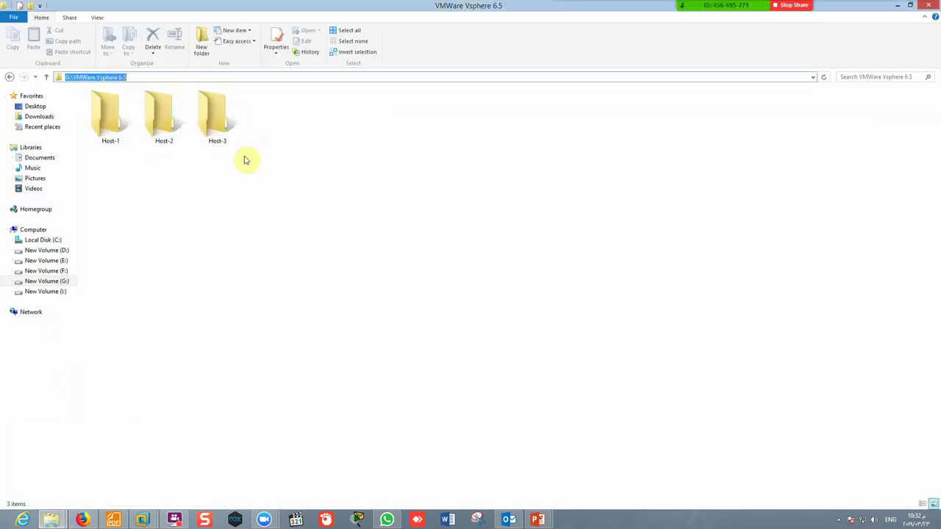
pyautogui.click(104, 153)
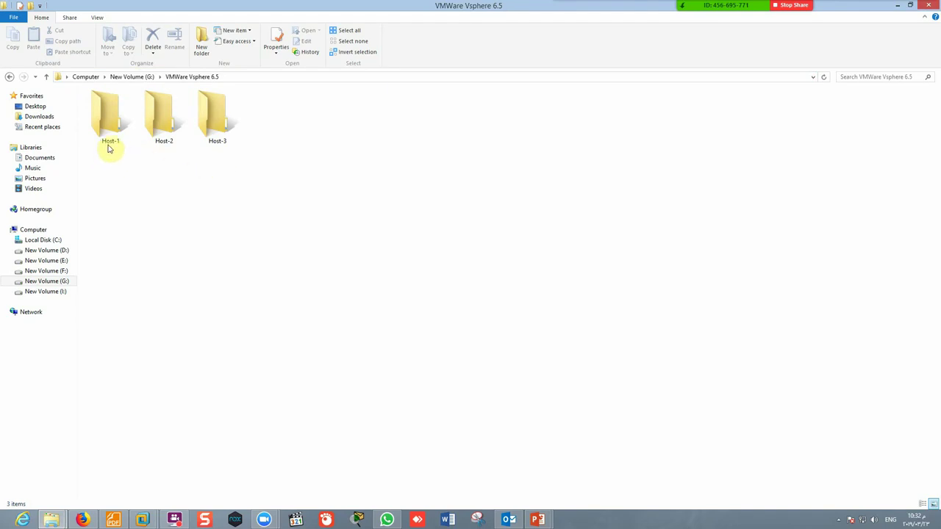
pyautogui.click(111, 146)
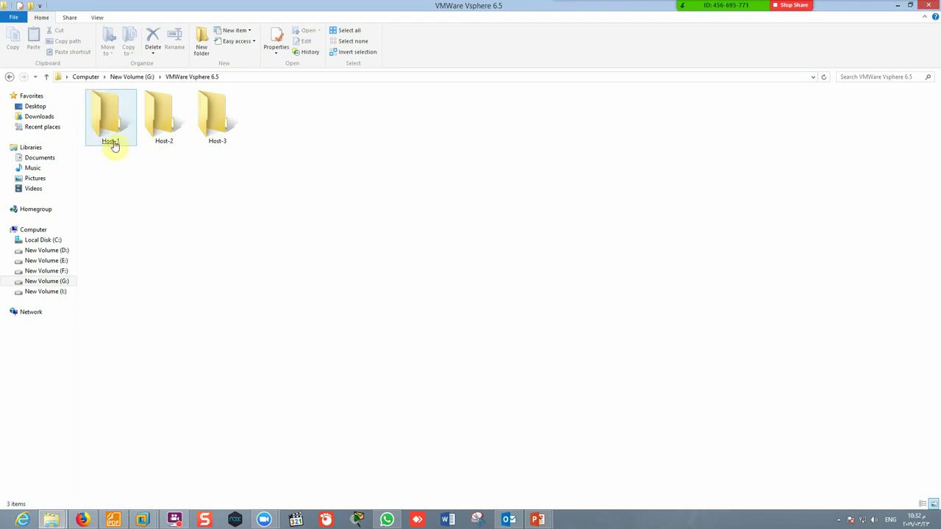
pyautogui.click(218, 132)
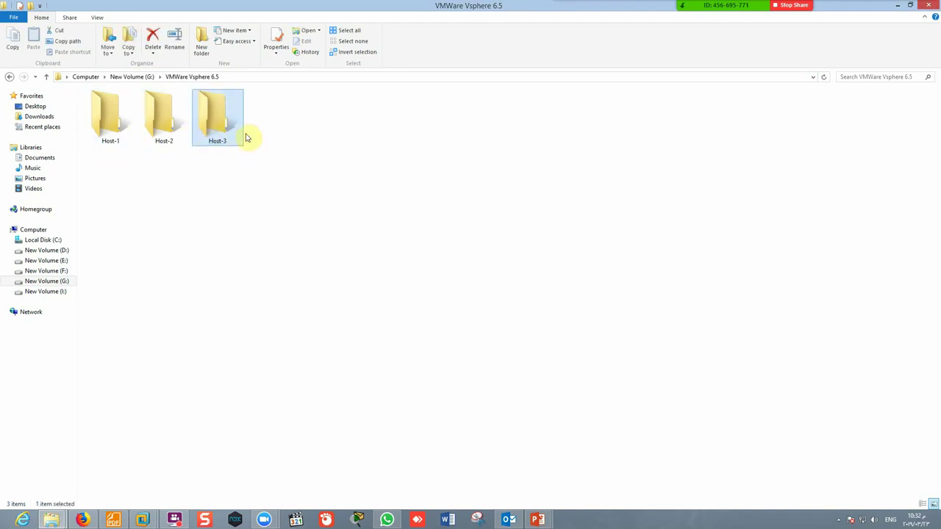
pyautogui.click(118, 138)
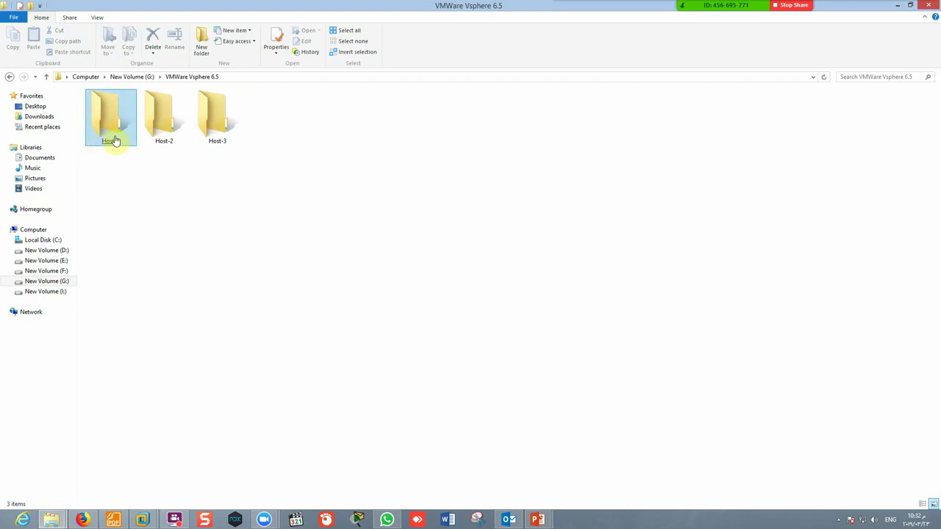
pyautogui.click(106, 159)
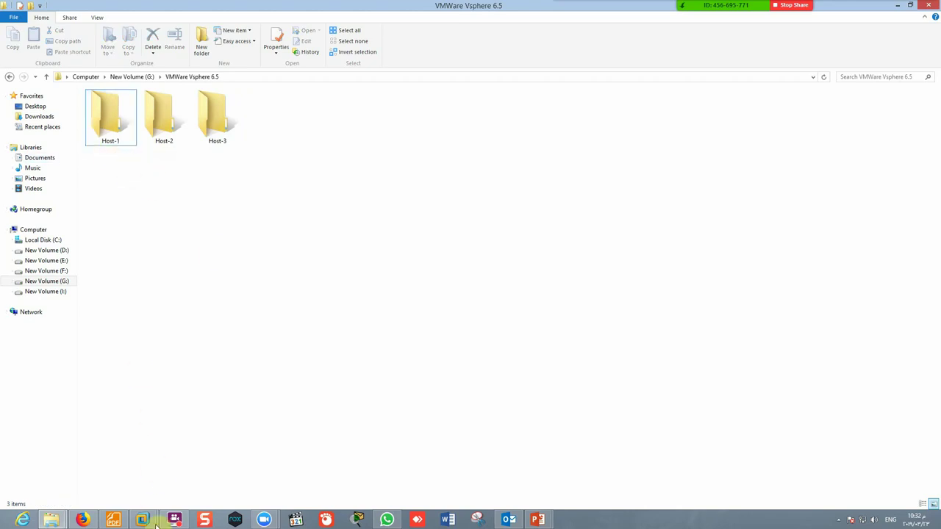
pyautogui.moveTo(147, 522)
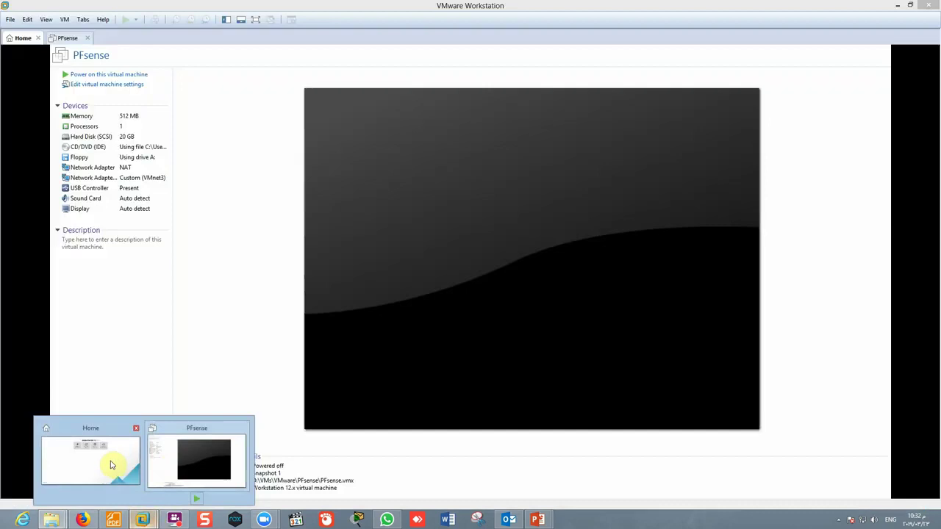
pyautogui.click(80, 463)
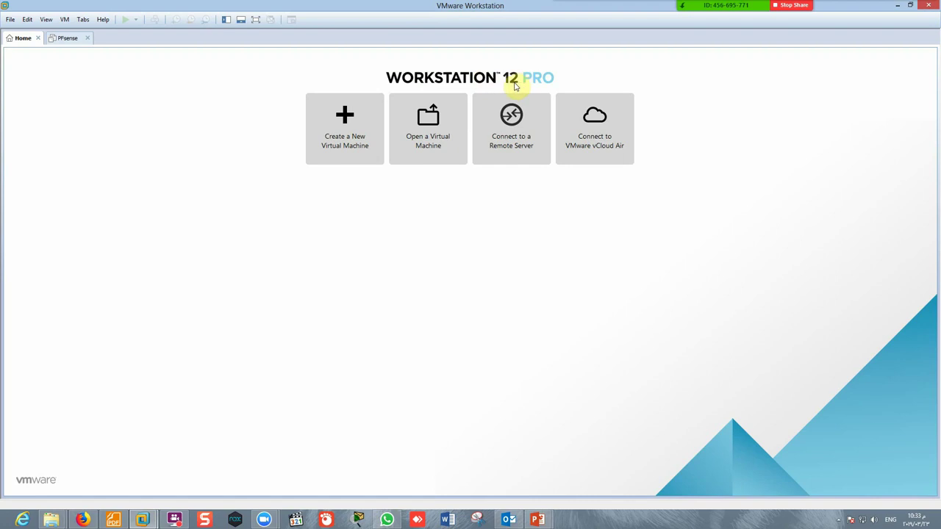
# - Start a new virtual machine with Typical configuration and the OS installed later
pyautogui.click(338, 154)
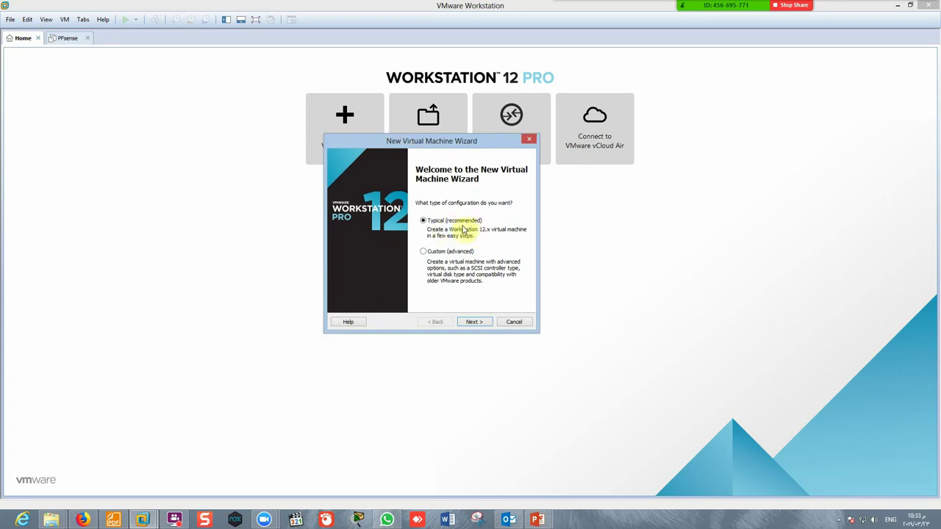
pyautogui.click(472, 322)
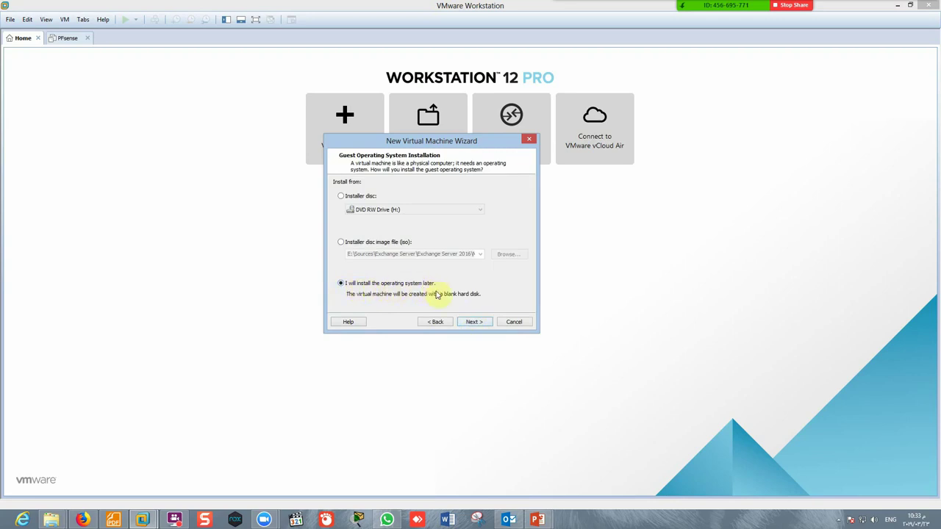
pyautogui.click(483, 322)
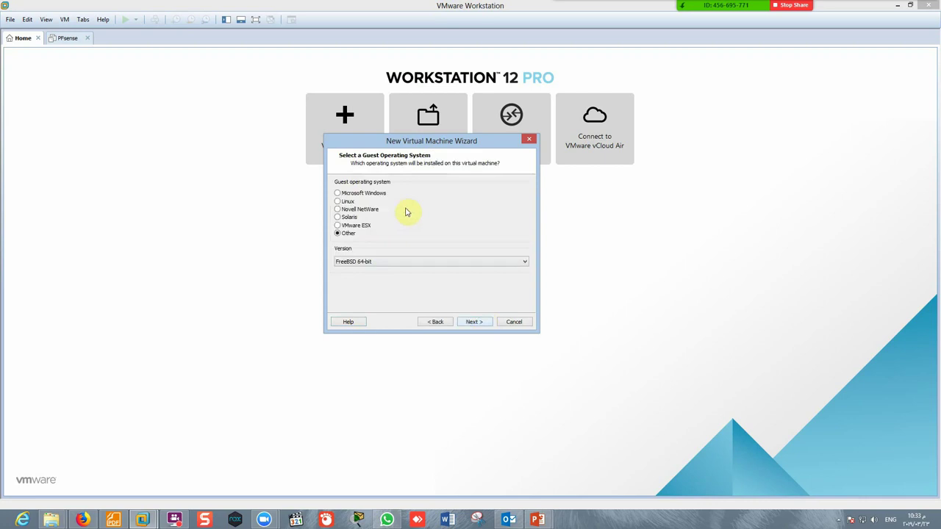
# - Choose VMware ESX, version VMware ESXi 6, as the guest operating system
pyautogui.click(346, 201)
pyautogui.click(356, 231)
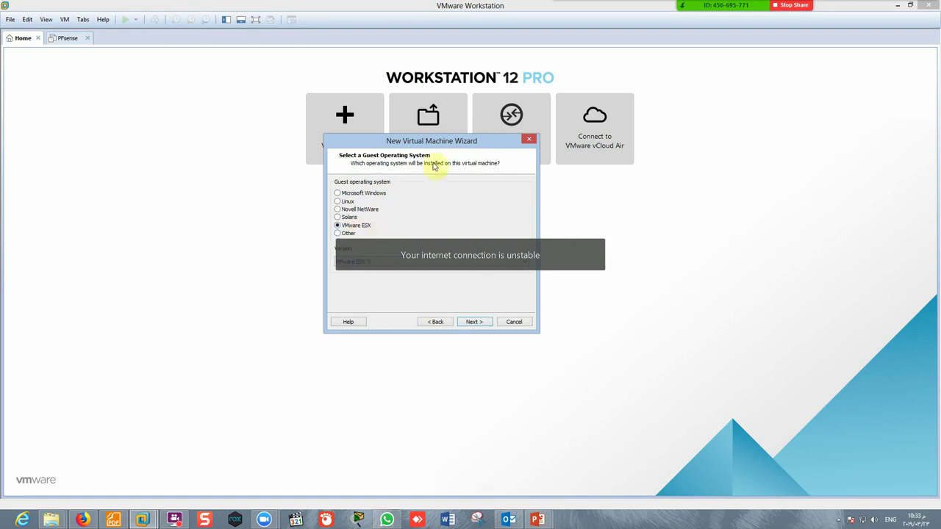
pyautogui.moveTo(431, 143); pyautogui.dragTo(357, 175)
pyautogui.click(372, 295)
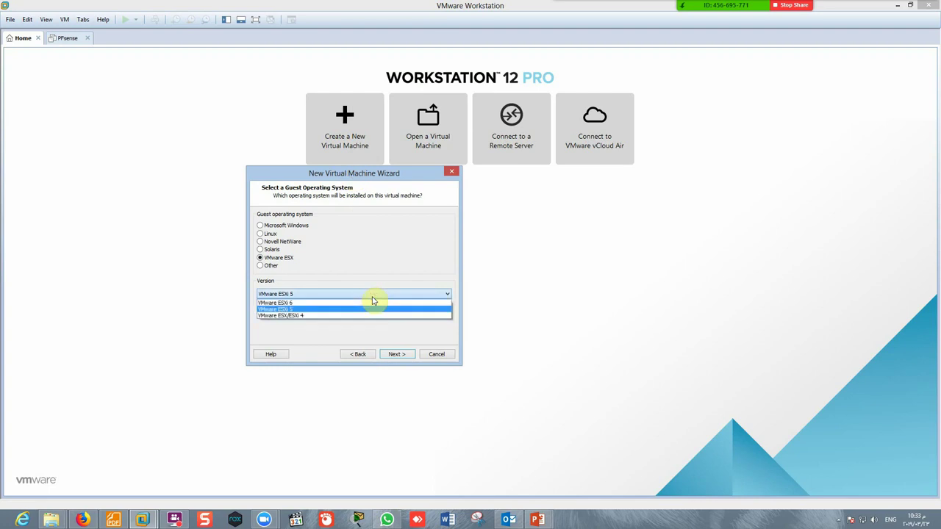
pyautogui.click(283, 303)
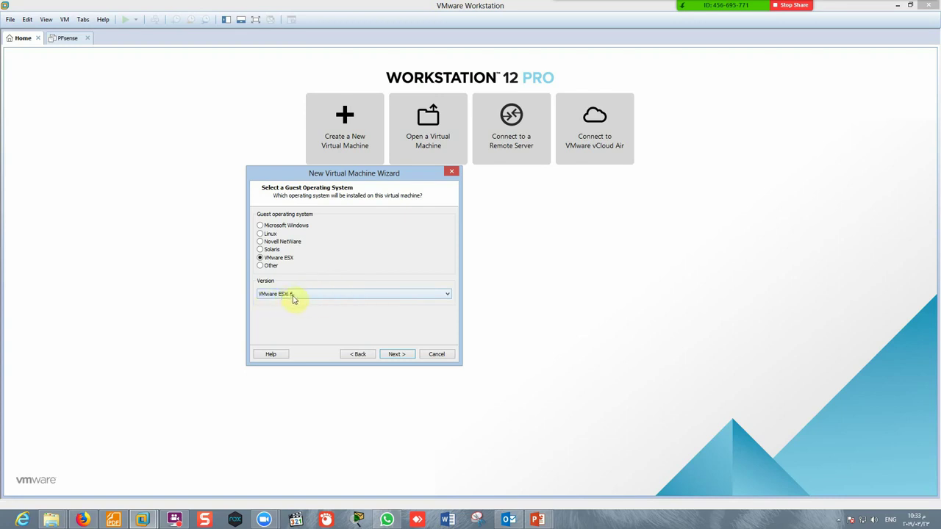
pyautogui.click(396, 355)
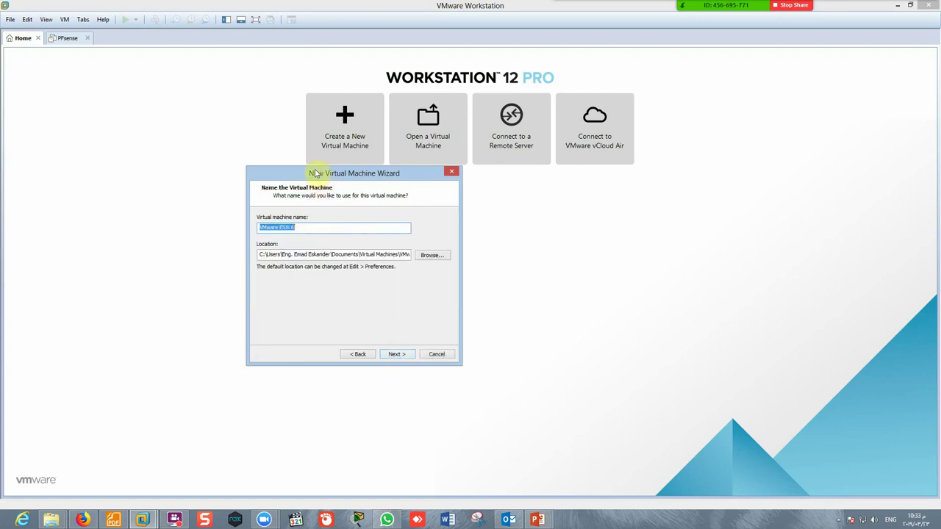
# - Set the virtual machine location to G:\VMware Vsphere 6.5\Host-1
pyautogui.moveTo(318, 173); pyautogui.dragTo(399, 146)
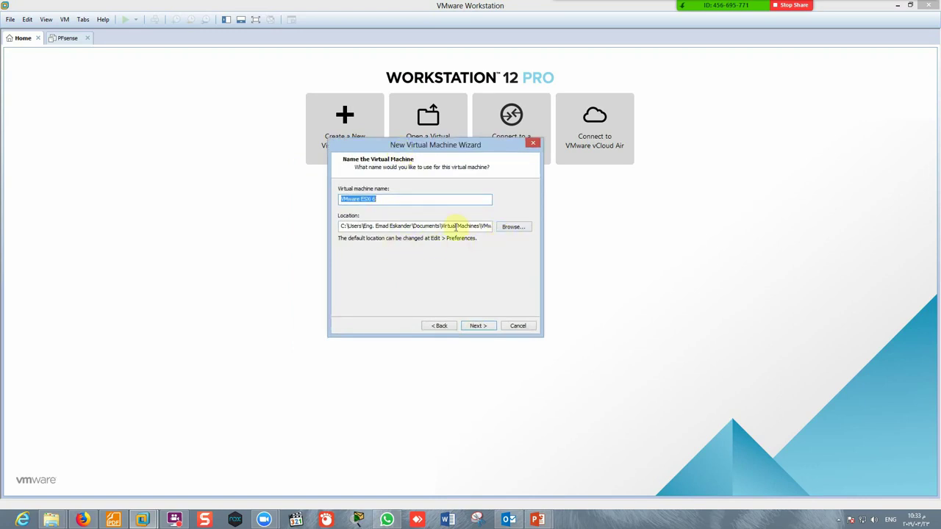
pyautogui.click(512, 228)
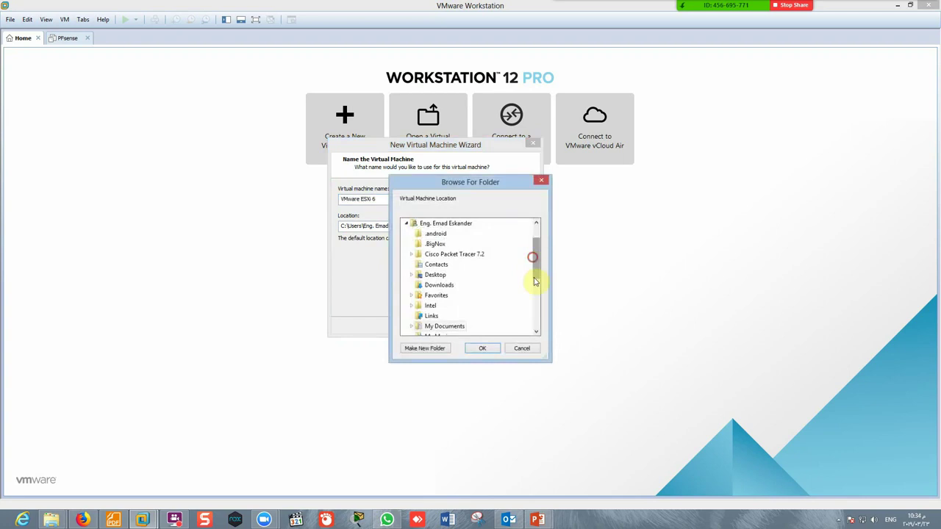
pyautogui.moveTo(533, 255); pyautogui.dragTo(535, 325)
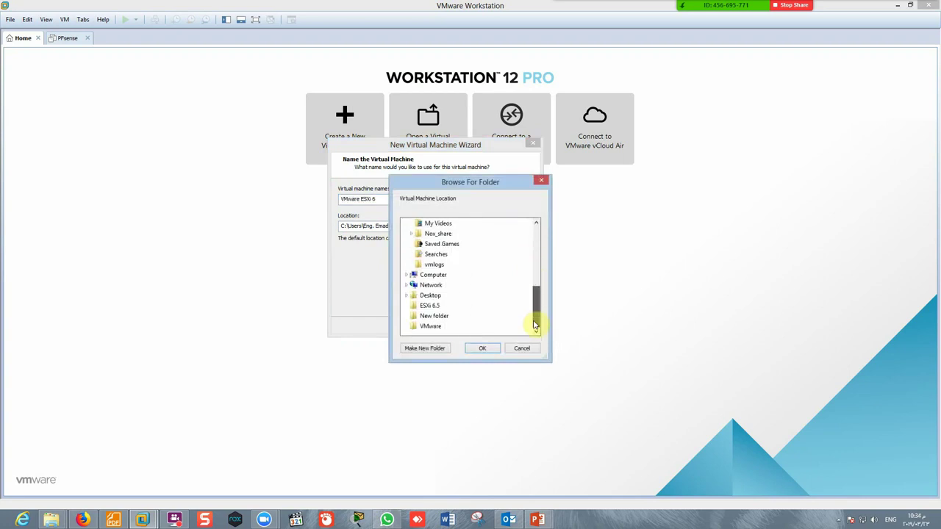
pyautogui.doubleClick(434, 275)
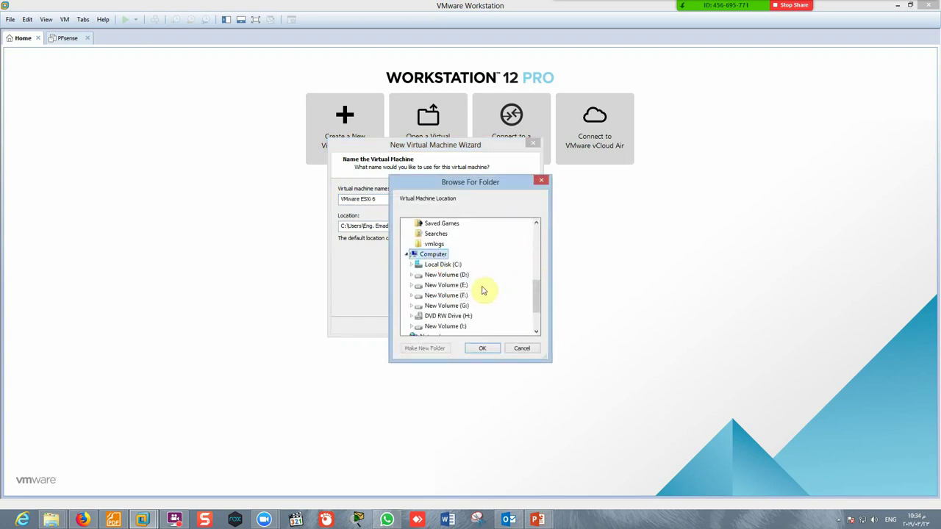
pyautogui.doubleClick(445, 306)
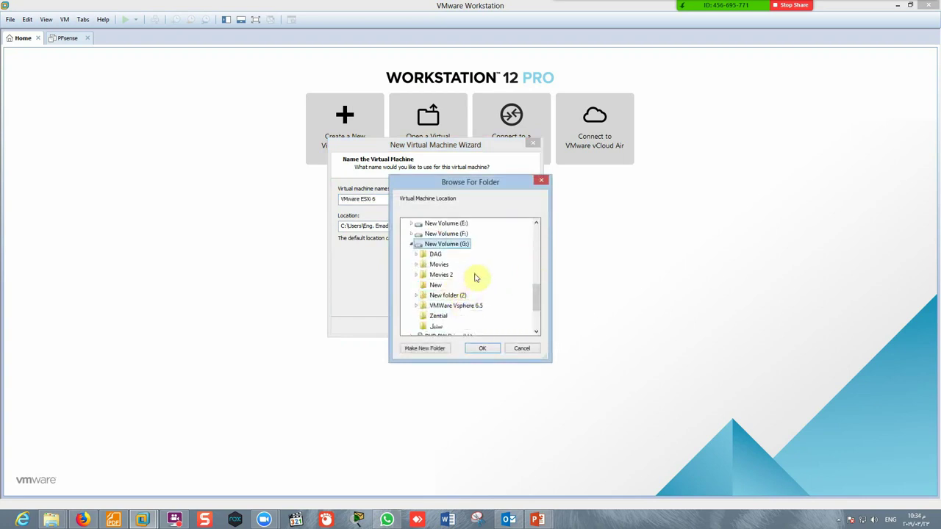
pyautogui.doubleClick(455, 306)
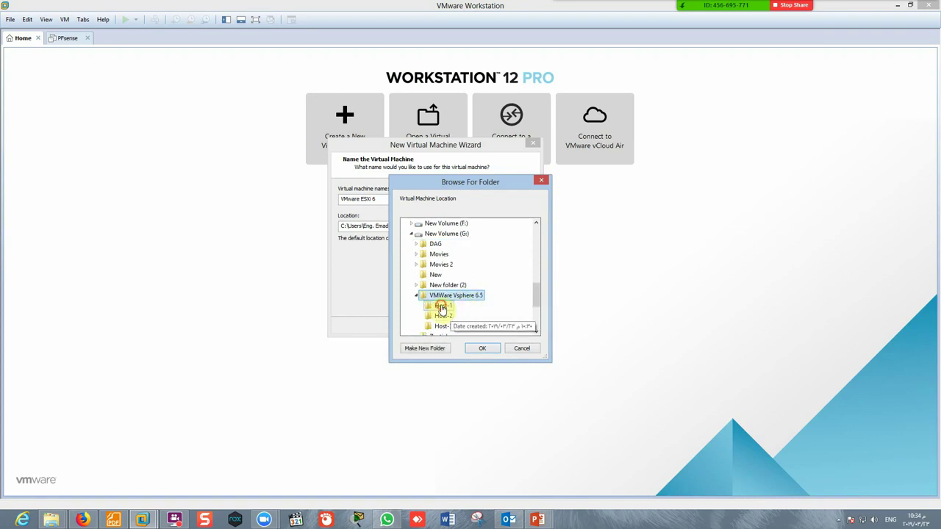
pyautogui.click(445, 307)
pyautogui.click(482, 349)
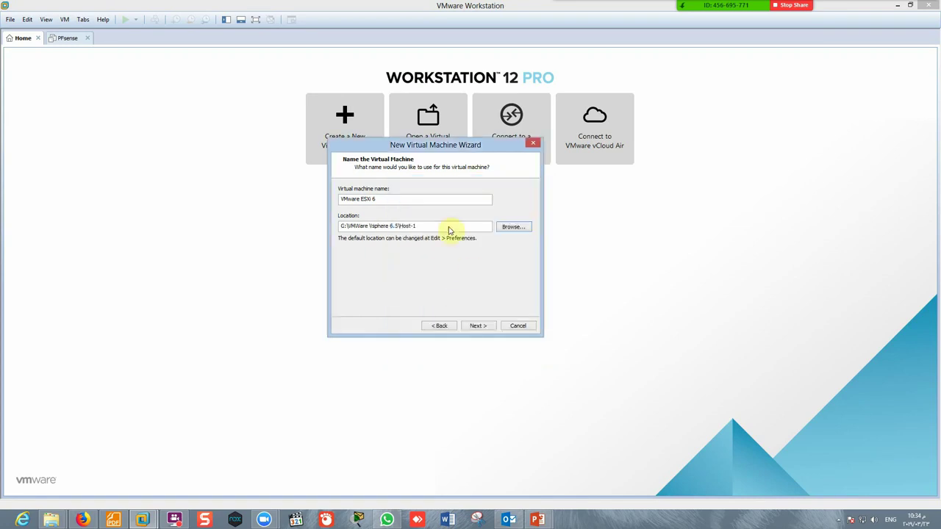
# - Clear the default virtual machine name and advance to the disk capacity step
pyautogui.click(383, 199)
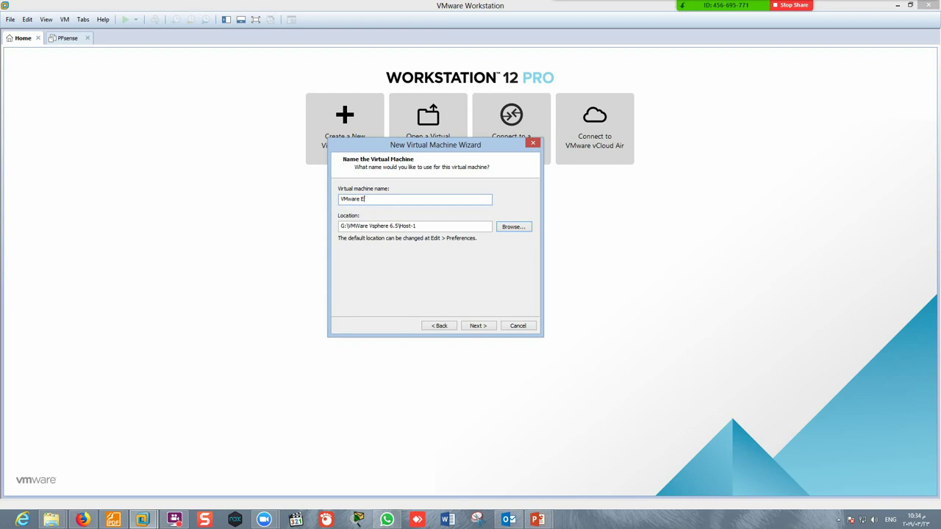
pyautogui.press('BackSpace')
pyautogui.press('BackSpace')
pyautogui.click(477, 325)
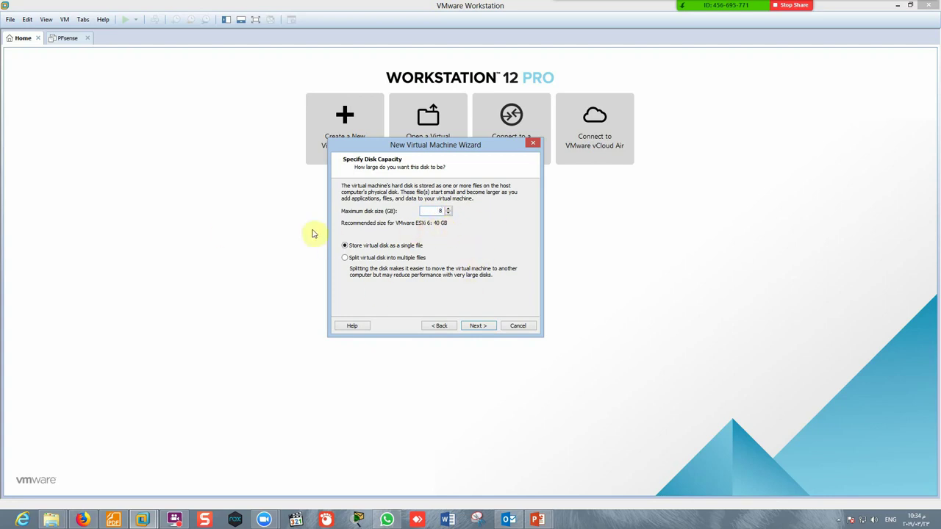
# - From the wizard summary, set the VM's memory to 8 GB in the hardware settings
pyautogui.click(485, 328)
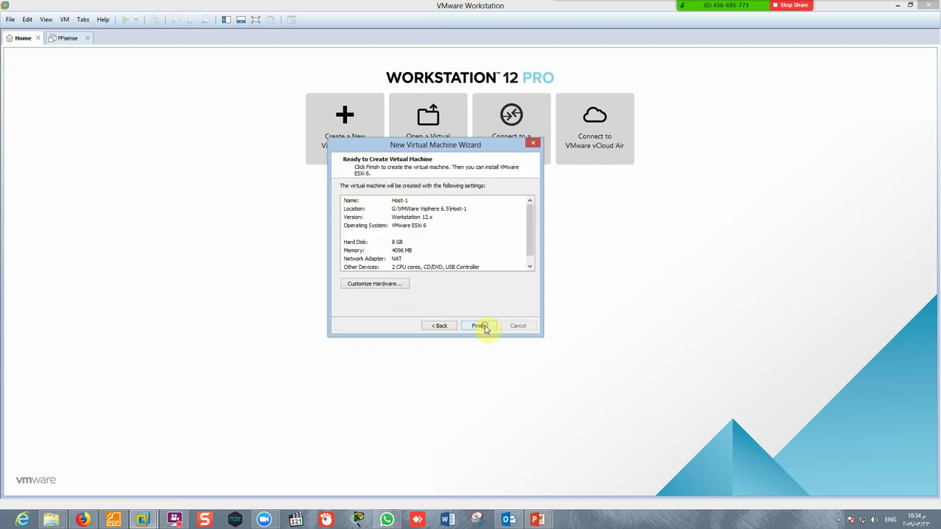
pyautogui.click(373, 284)
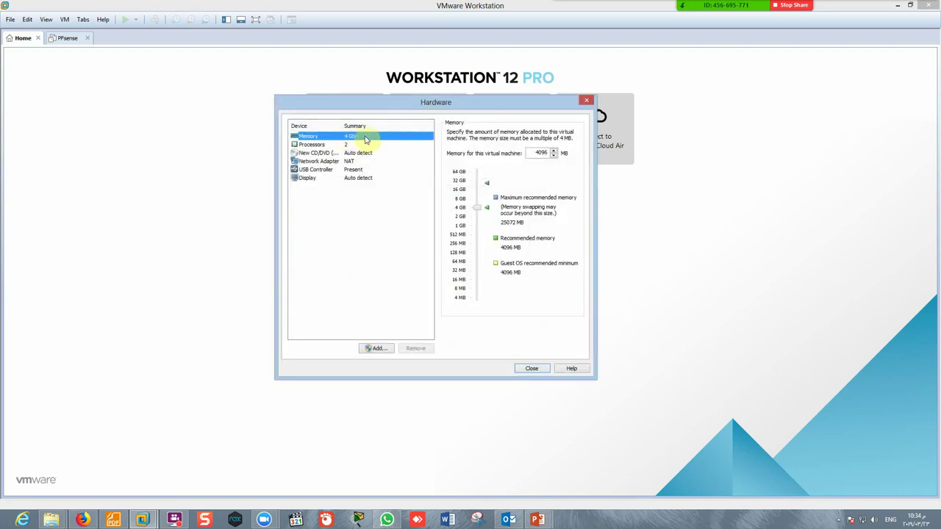
pyautogui.click(476, 199)
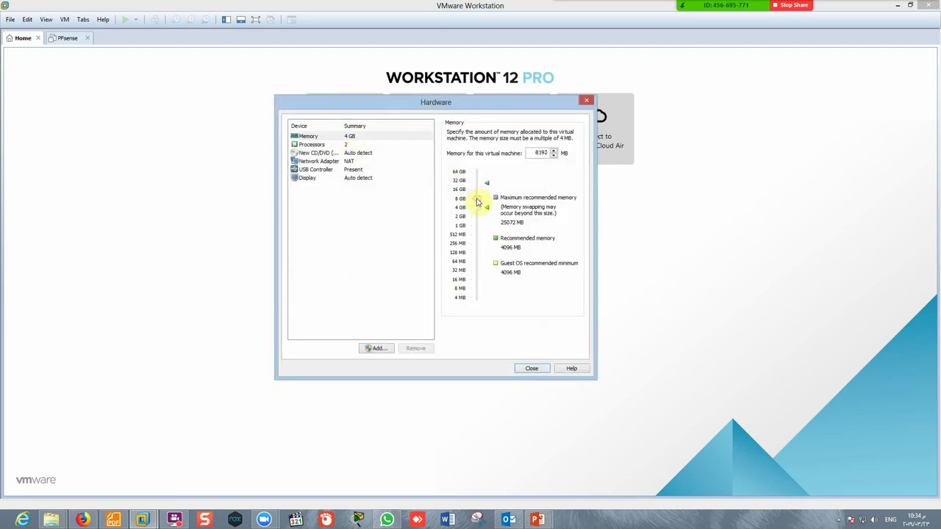
# - Set the processors to 2 cores per processor, giving 4 cores in total
pyautogui.click(319, 146)
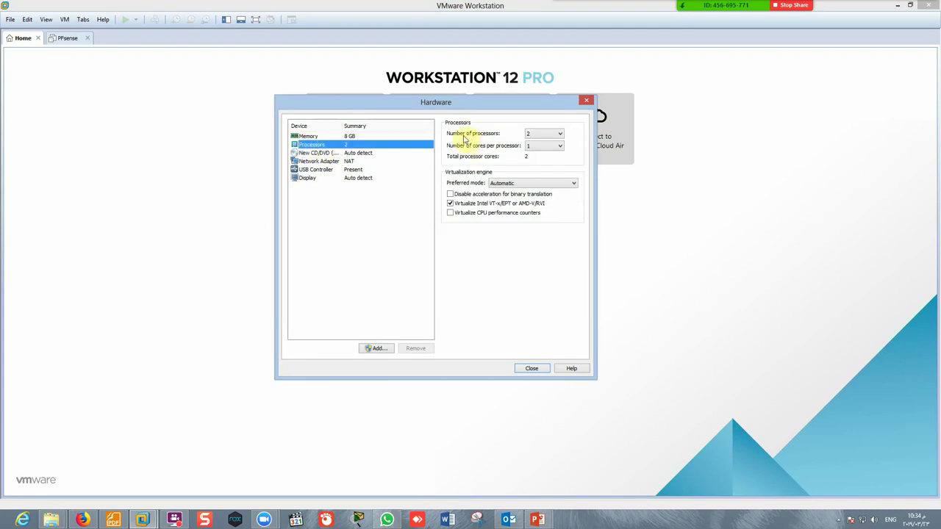
pyautogui.click(540, 145)
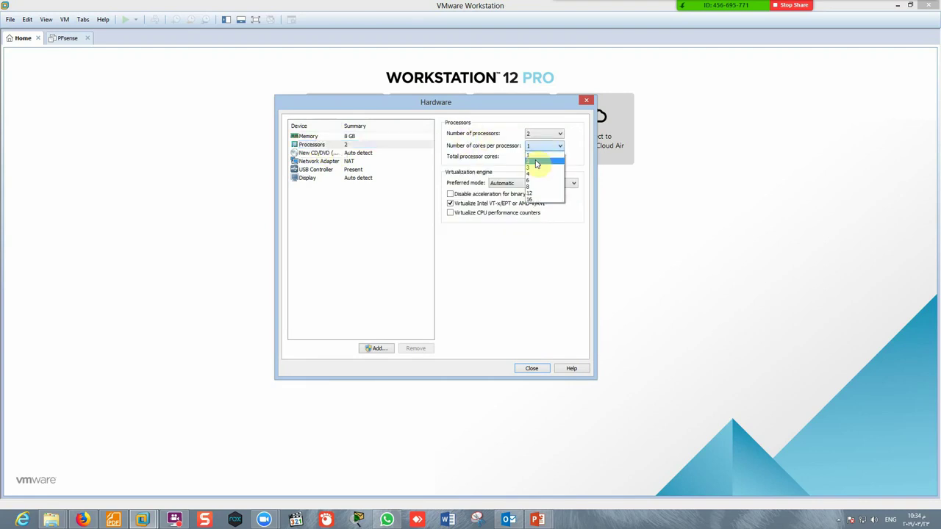
pyautogui.click(537, 162)
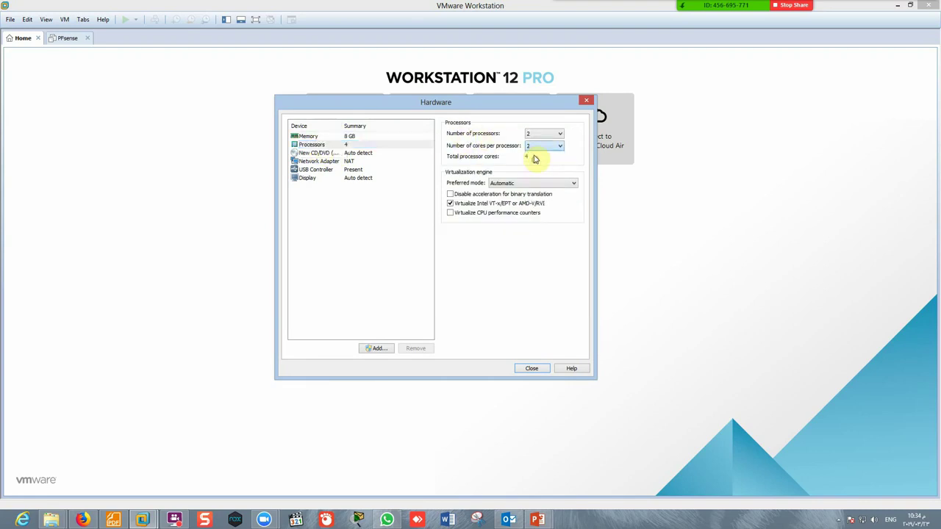
# - Switch the CD/DVD drive to use an ISO image file and browse for it
pyautogui.click(359, 152)
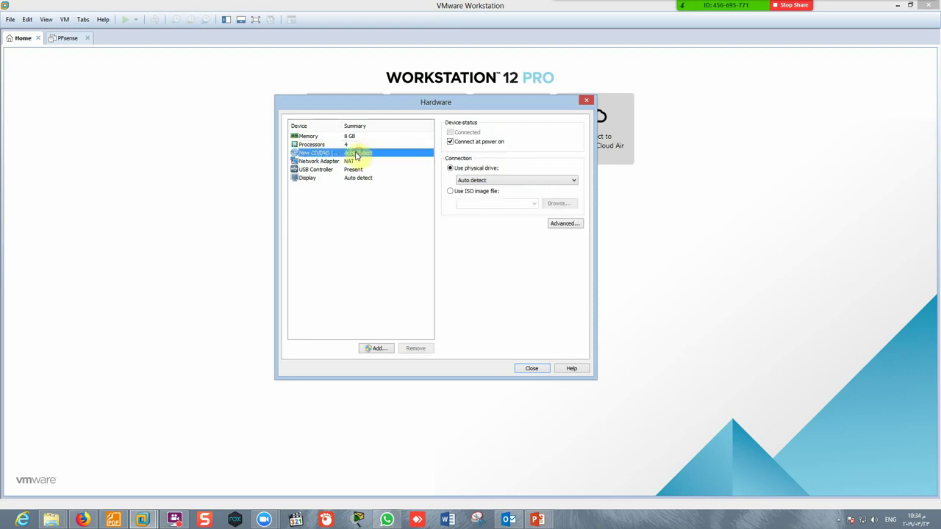
pyautogui.click(451, 191)
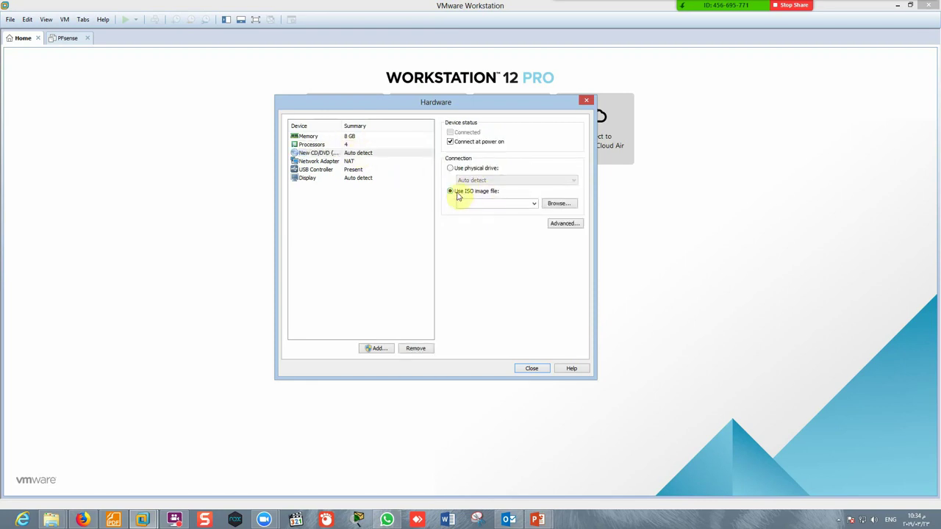
pyautogui.click(550, 204)
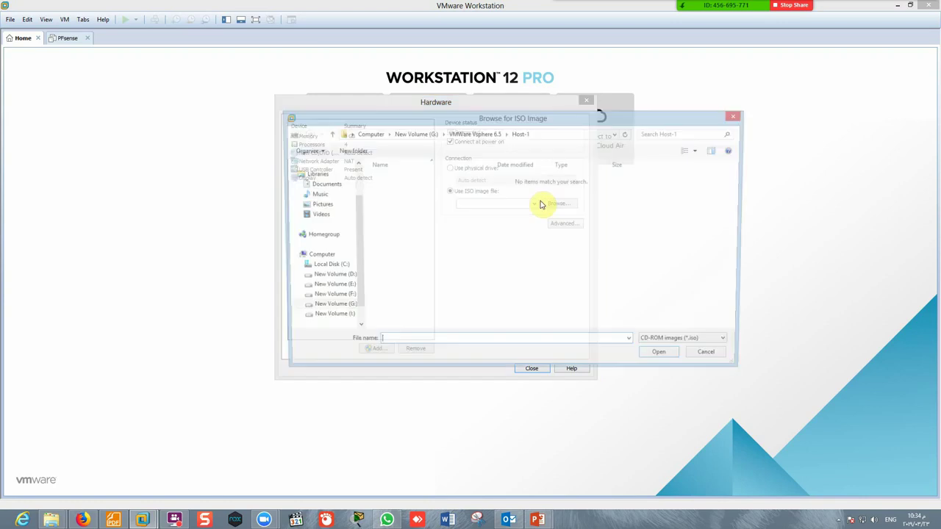
# - Browse E:\Sources\VSphere into the ESXi 6.5.0-4887370 folder and inspect its installer ISO
pyautogui.click(332, 287)
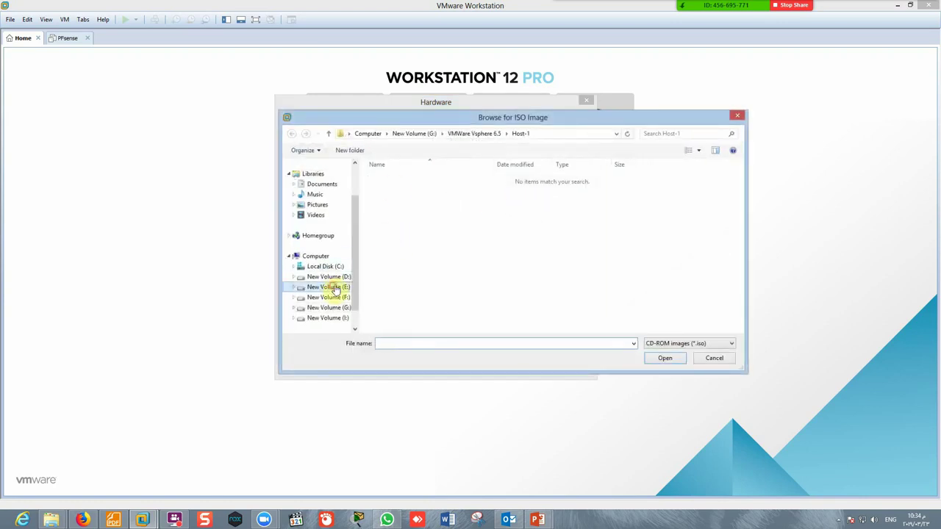
pyautogui.doubleClick(390, 282)
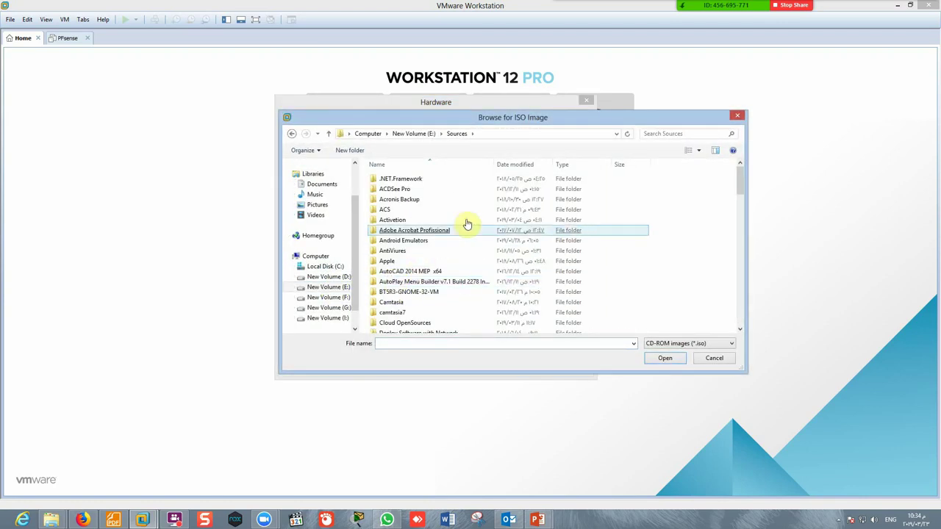
pyautogui.scroll(-5, 445, 256)
pyautogui.scroll(-5, 465, 256)
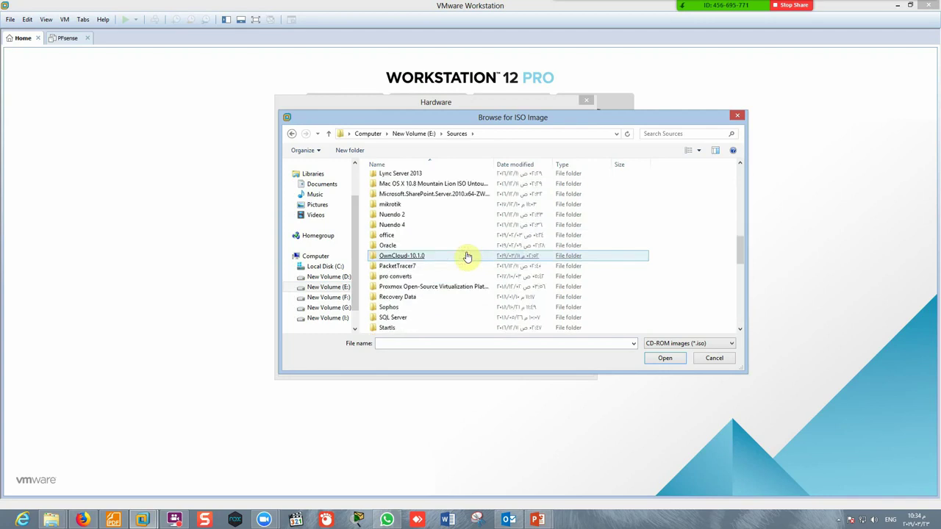
pyautogui.click(448, 266)
pyautogui.scroll(-7, 408, 283)
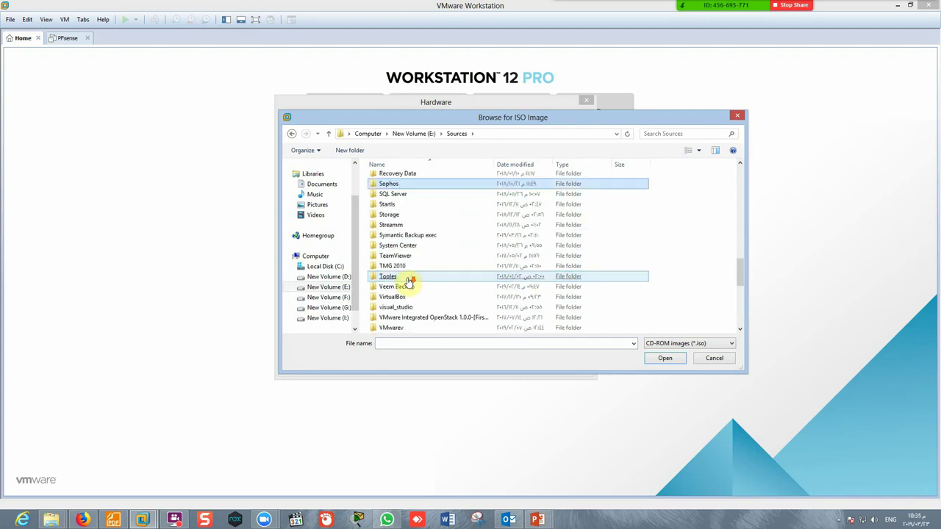
pyautogui.click(407, 245)
pyautogui.doubleClick(407, 245)
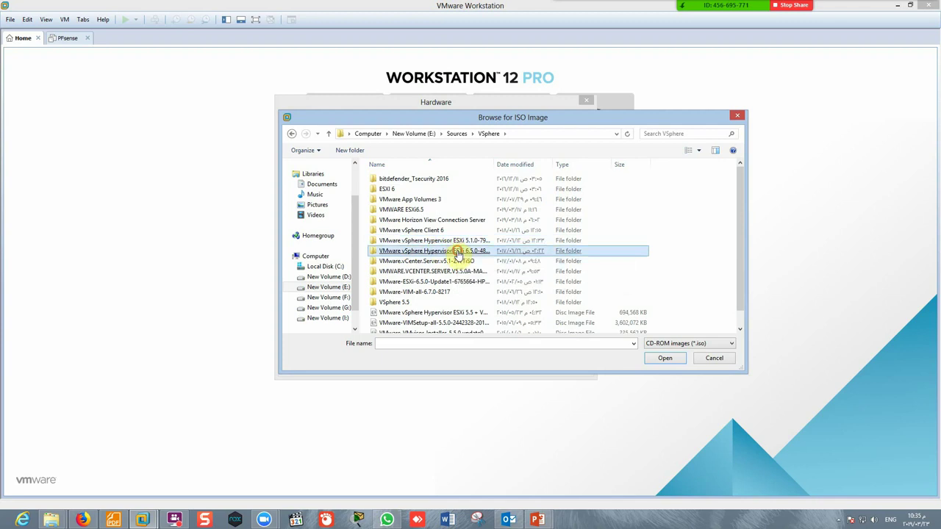
pyautogui.doubleClick(432, 250)
pyautogui.click(422, 193)
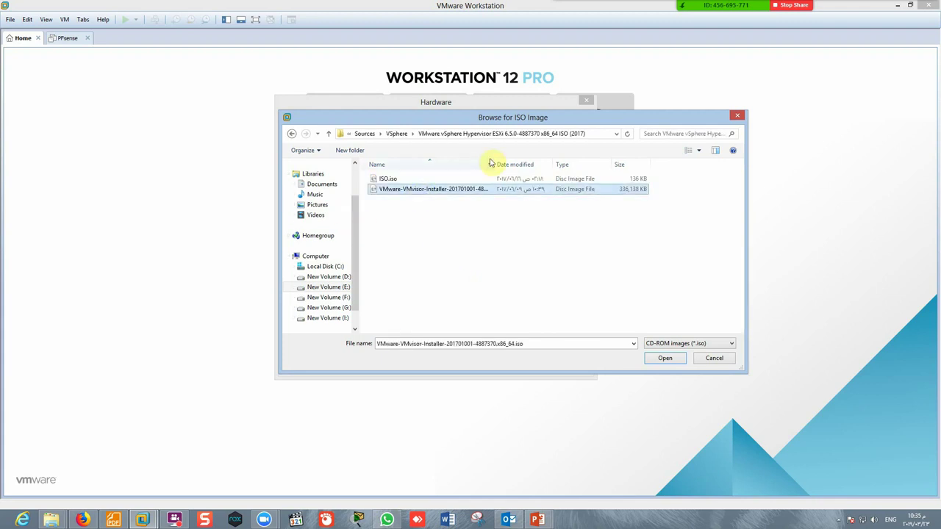
pyautogui.moveTo(495, 160); pyautogui.dragTo(582, 159)
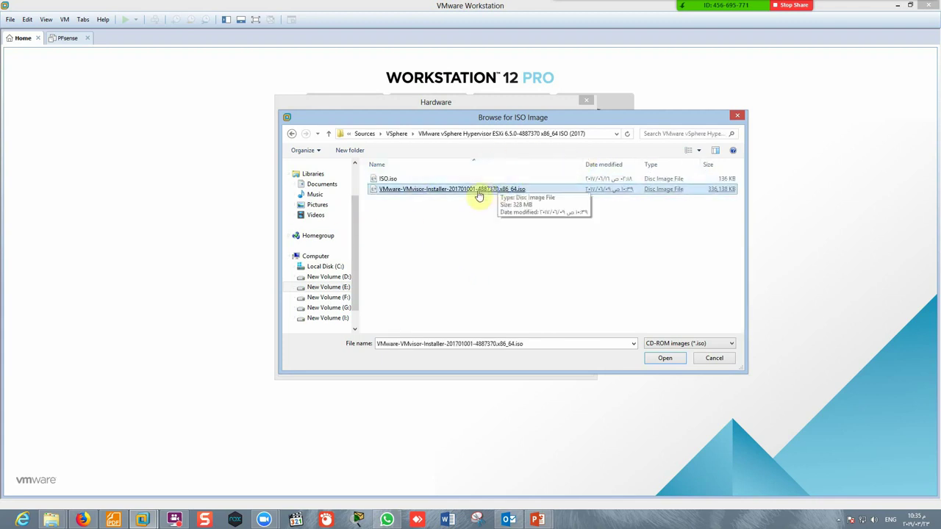
# - Use the ESXi 6.5.0 Update1 HPE ISO for the CD/DVD drive and close the hardware settings
pyautogui.click(290, 133)
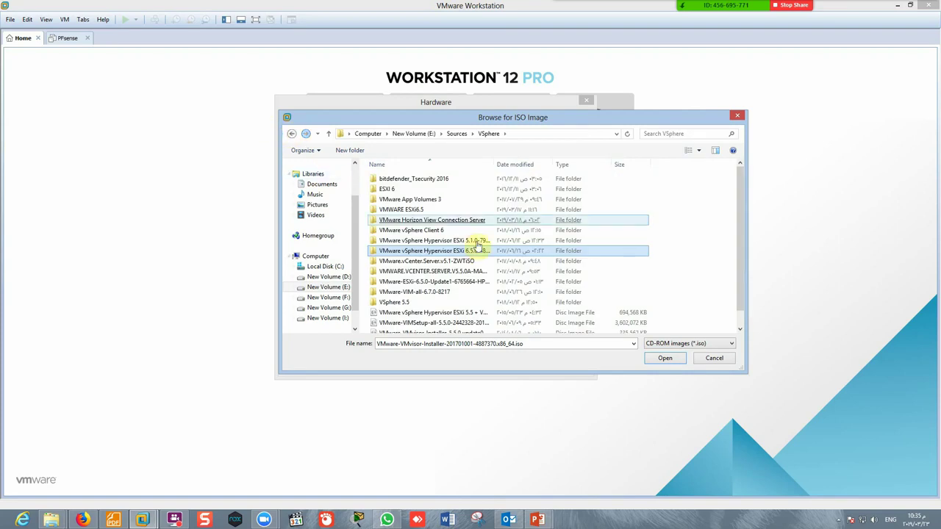
pyautogui.click(500, 252)
pyautogui.click(480, 241)
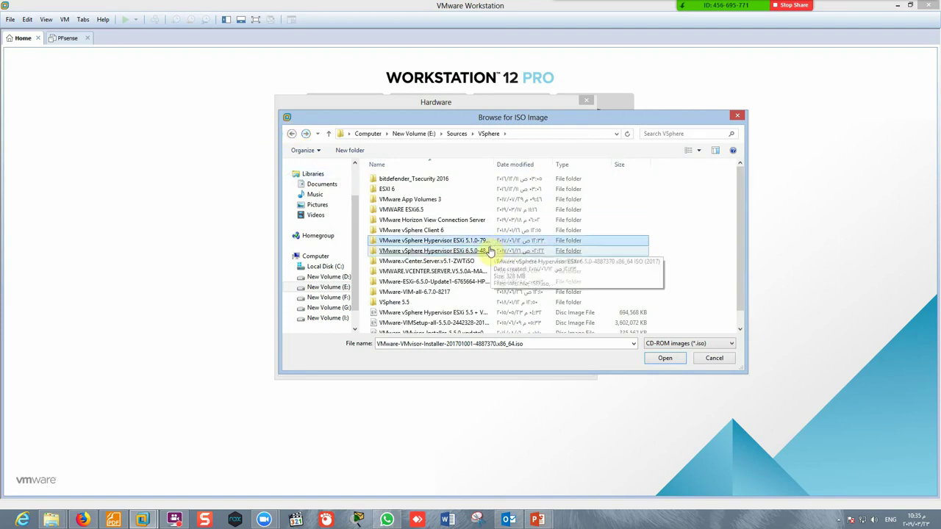
pyautogui.doubleClick(474, 283)
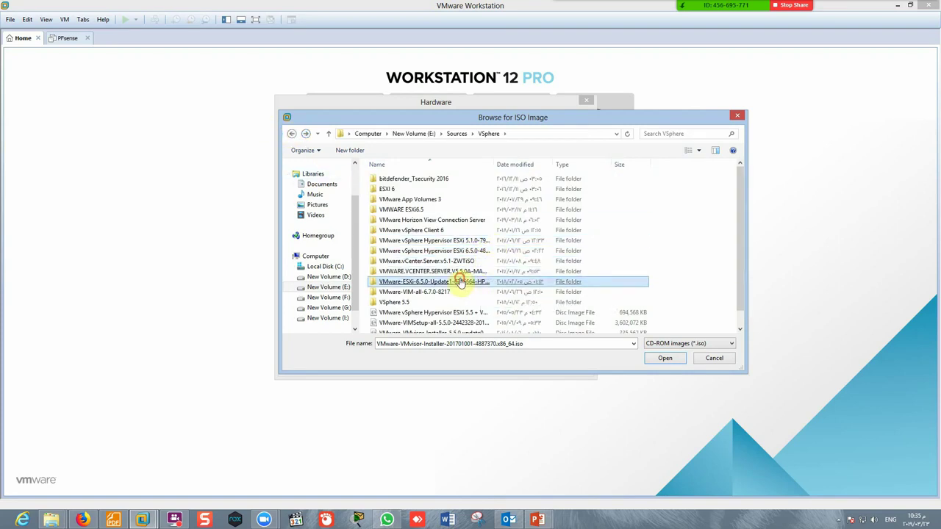
pyautogui.click(430, 192)
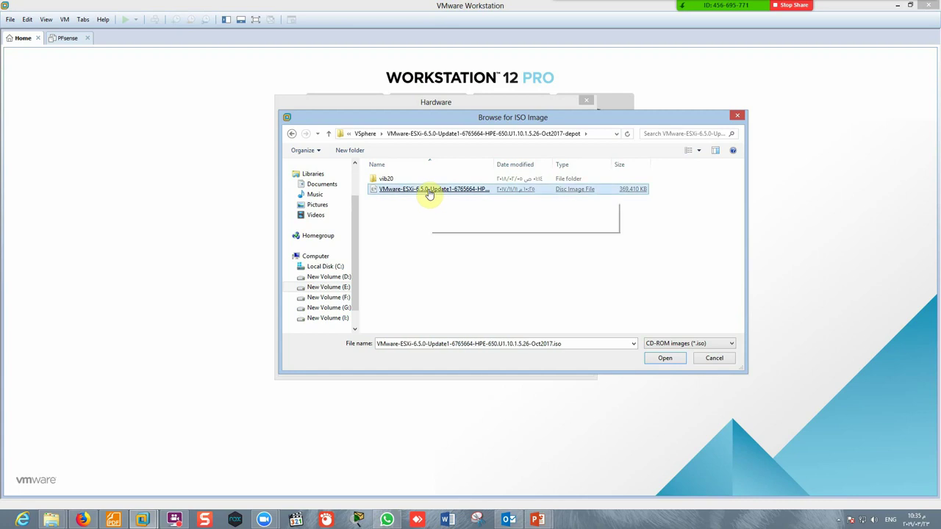
pyautogui.moveTo(494, 160); pyautogui.dragTo(575, 160)
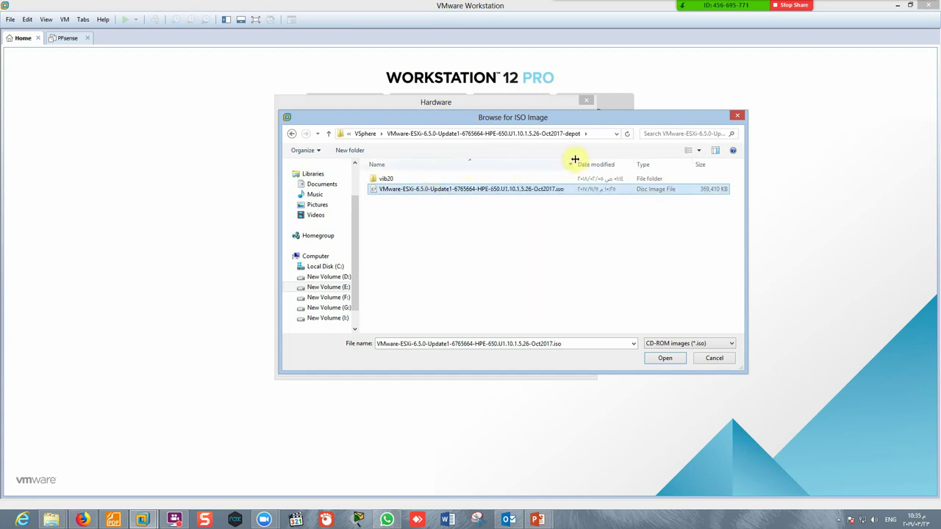
pyautogui.doubleClick(491, 190)
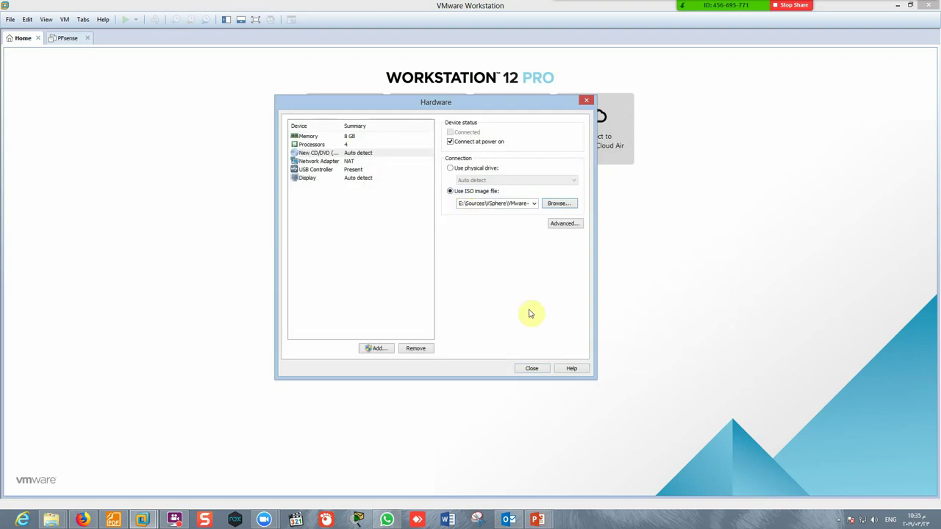
pyautogui.click(530, 369)
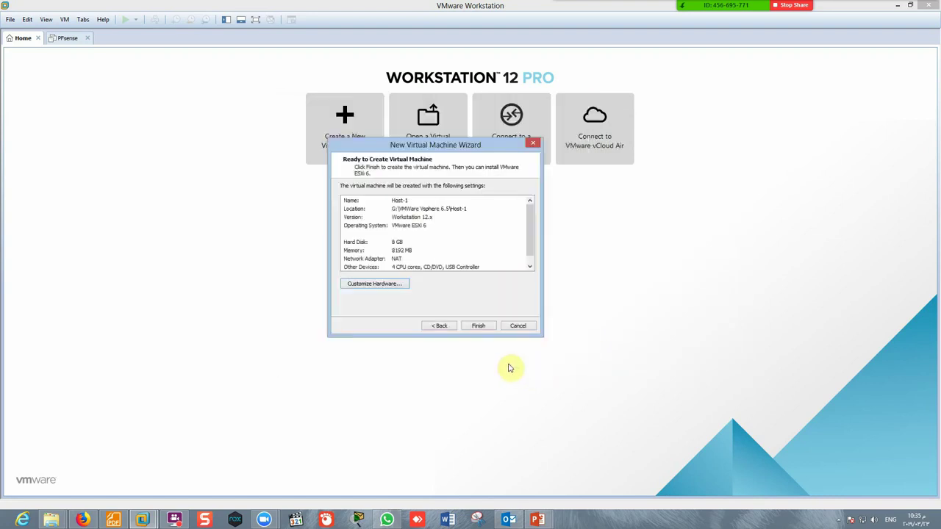
# - Finish creating Host-1, close the PFsense tab, and power on Host-1
pyautogui.click(479, 326)
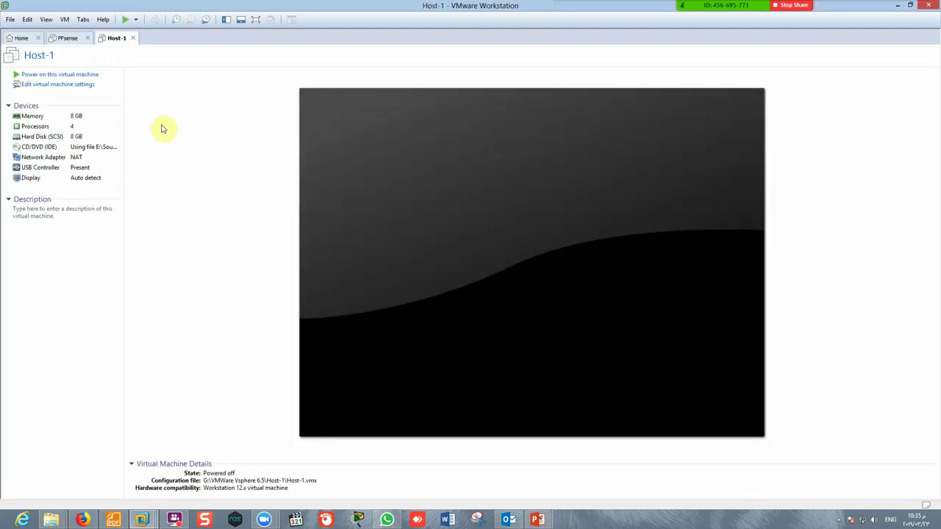
pyautogui.click(86, 38)
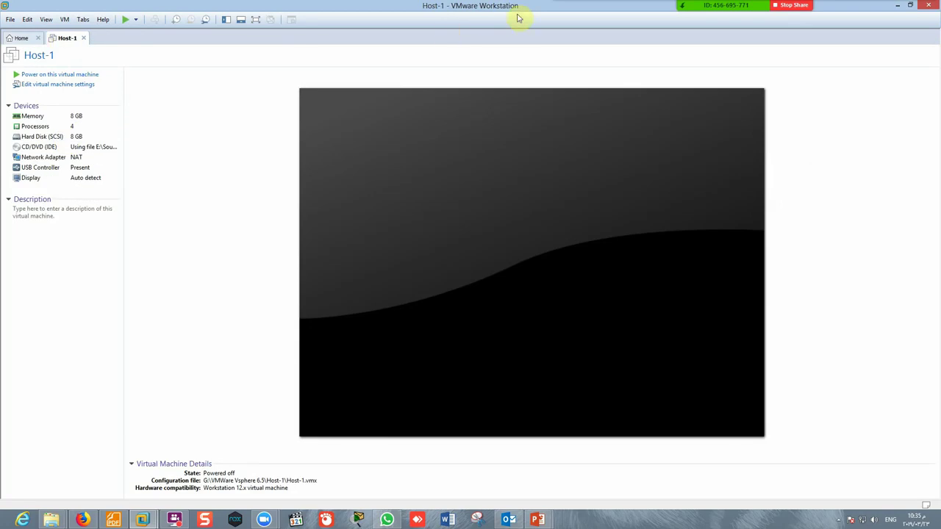
pyautogui.click(174, 520)
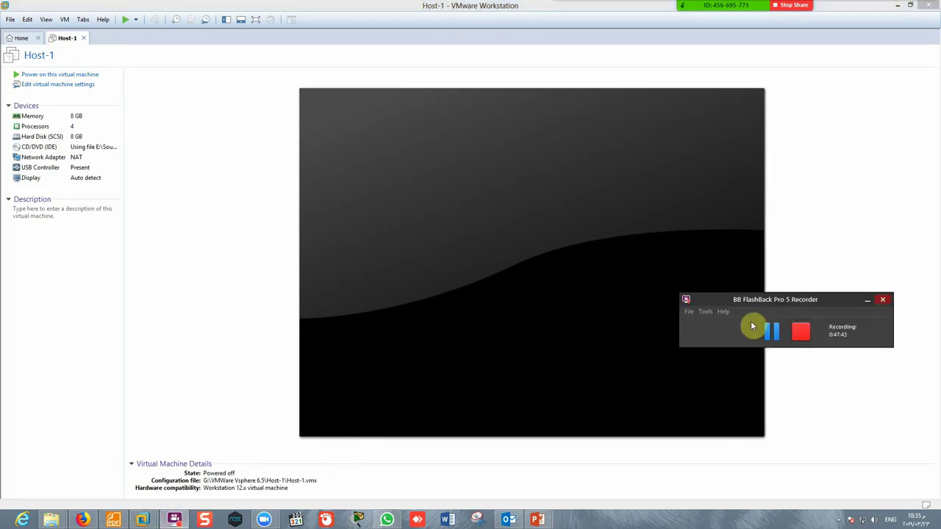
pyautogui.click(609, 310)
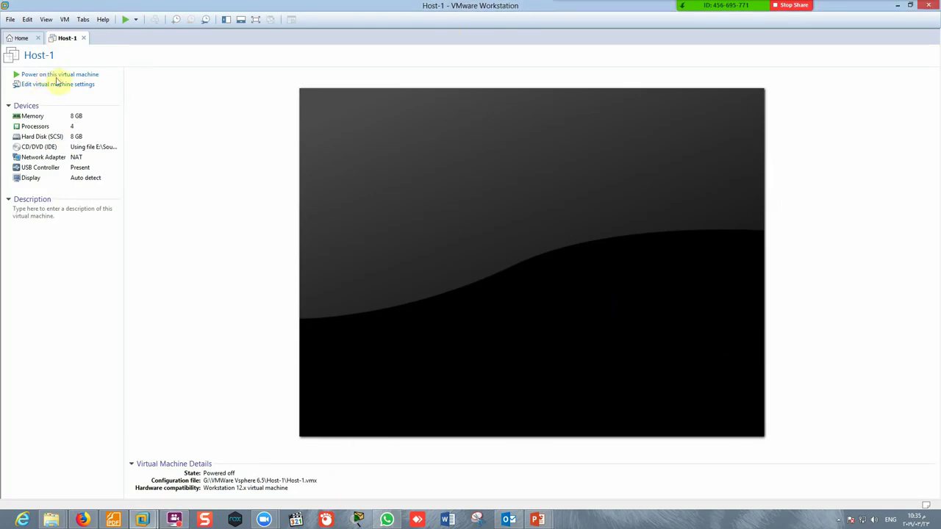
pyautogui.click(64, 76)
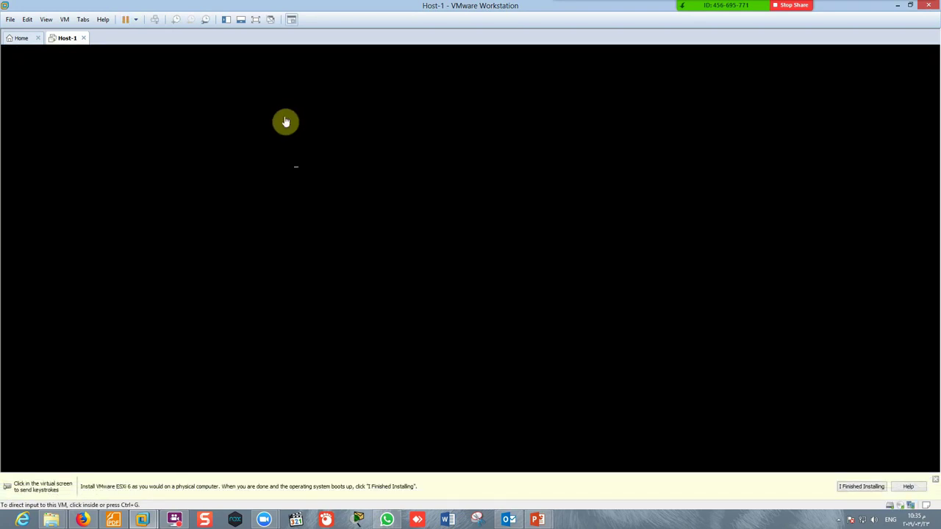
# - Boot the ESXi Installer entry, dismissing the hint bar and time popup while it loads
pyautogui.click(497, 210)
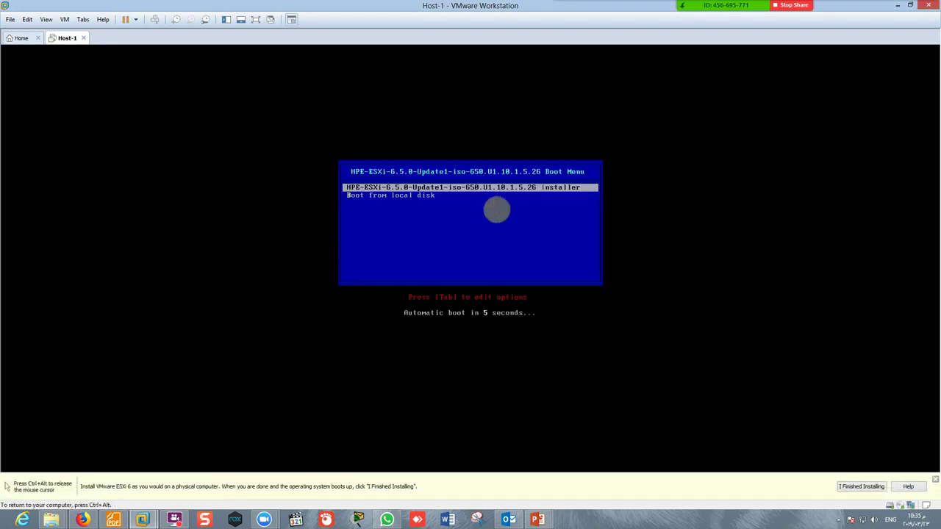
pyautogui.press('Return')
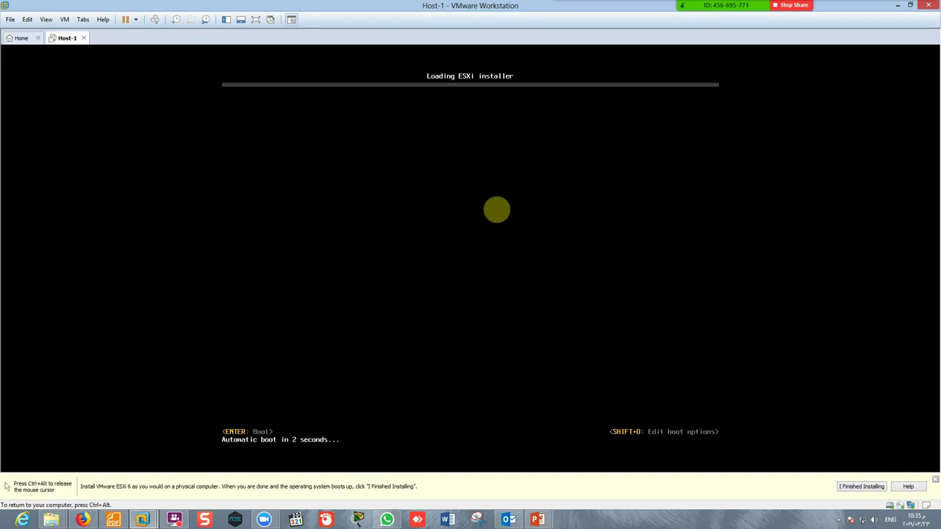
pyautogui.hotkey('ctrl', 'alt')
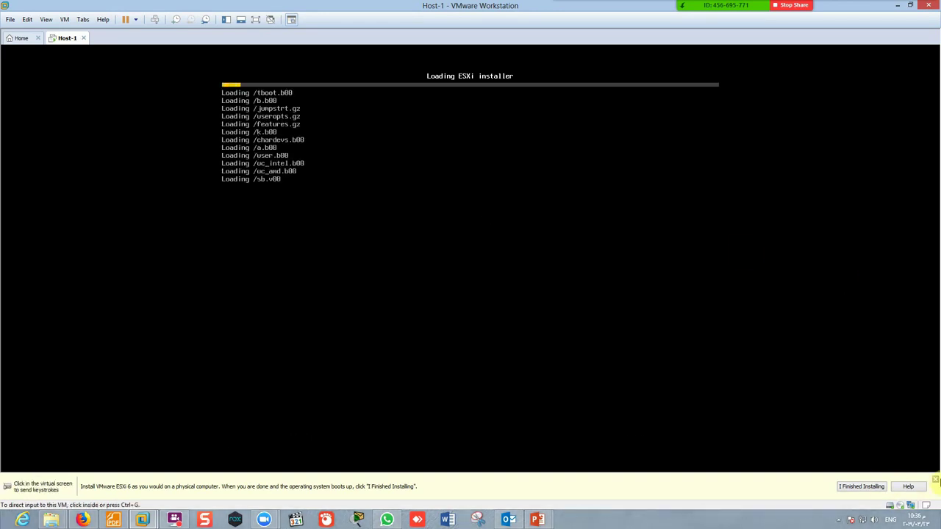
pyautogui.click(936, 479)
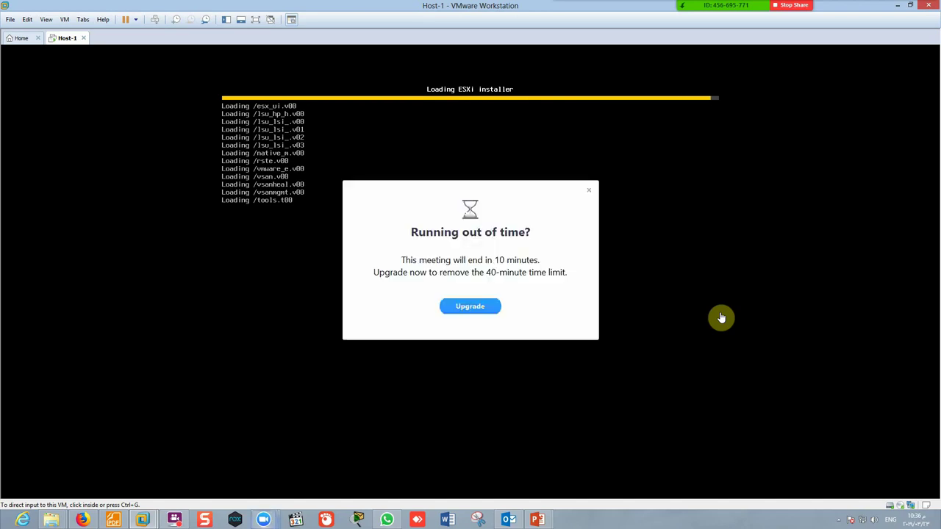
pyautogui.click(589, 191)
pyautogui.click(684, 257)
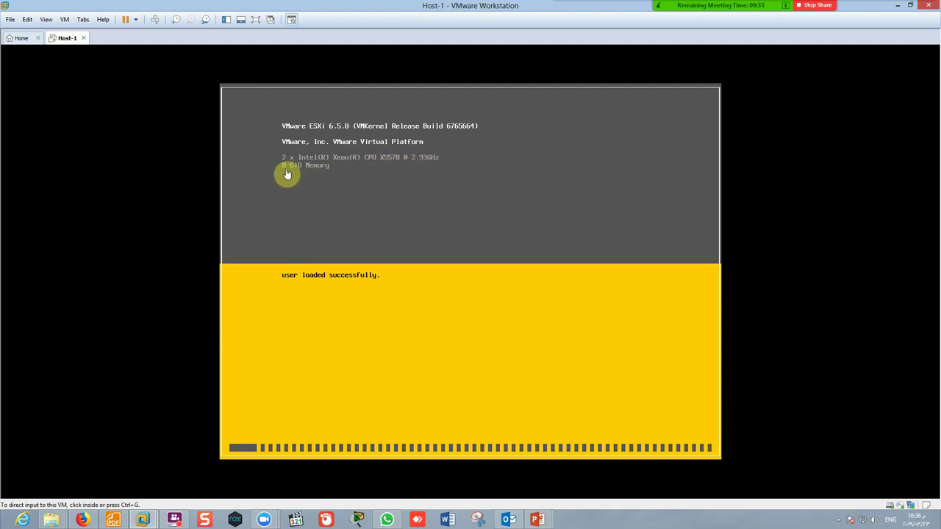
# - Show Host-1 full screen until the ESXi 6.5.0 installer welcome screen appears
pyautogui.click(255, 19)
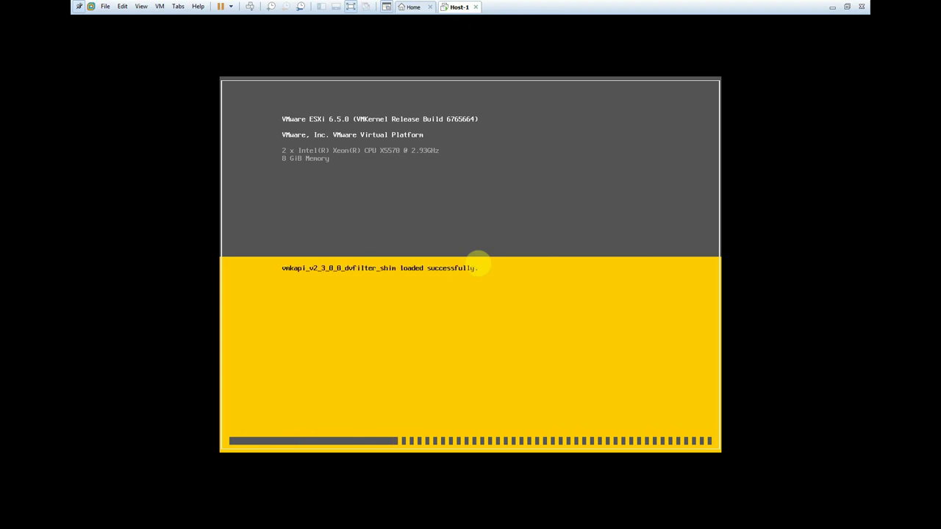
pyautogui.hotkey('ctrl', 'alt')
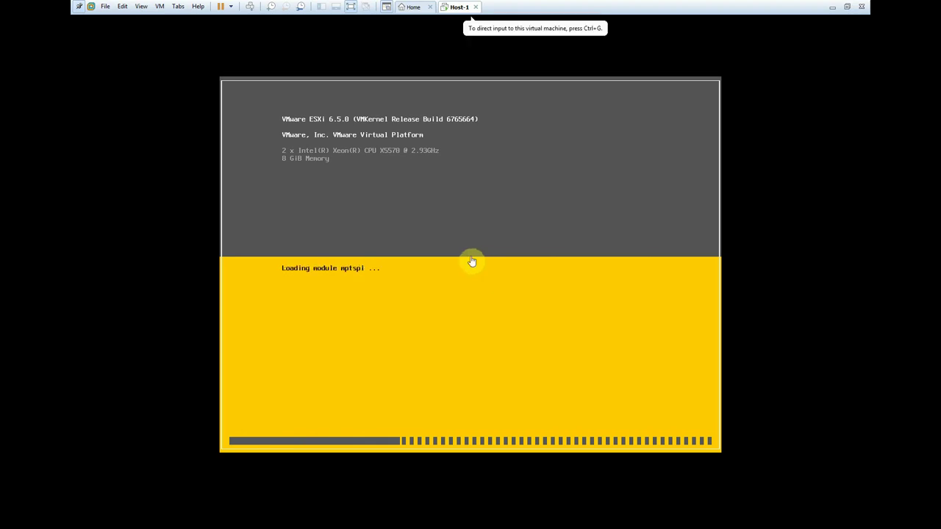
pyautogui.click(472, 261)
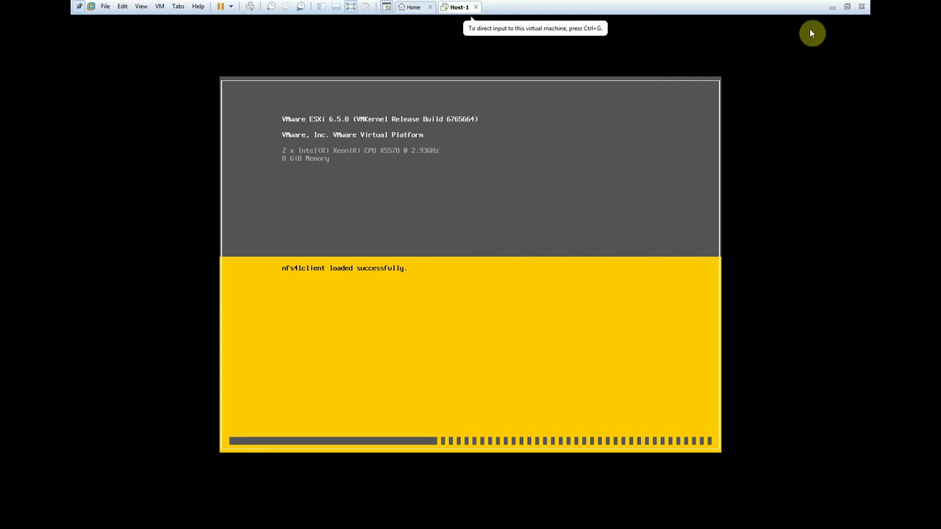
pyautogui.click(848, 8)
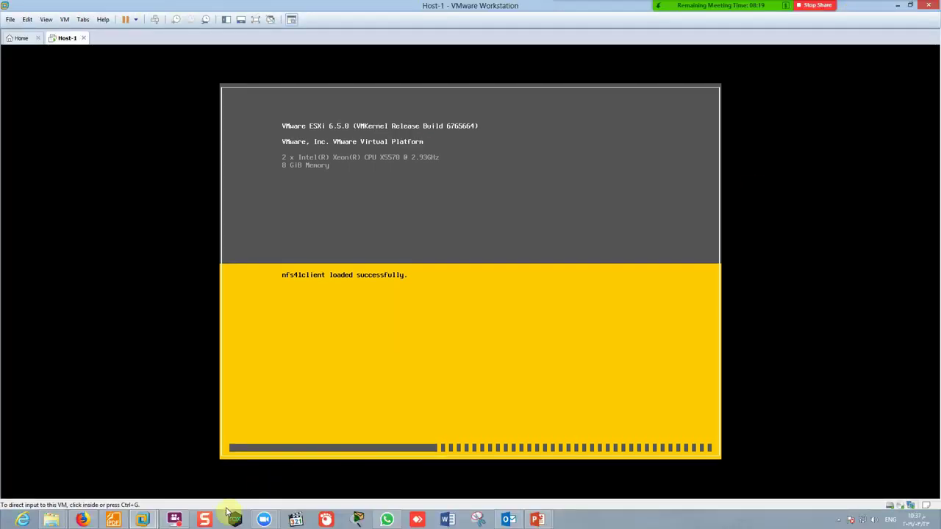
pyautogui.click(174, 522)
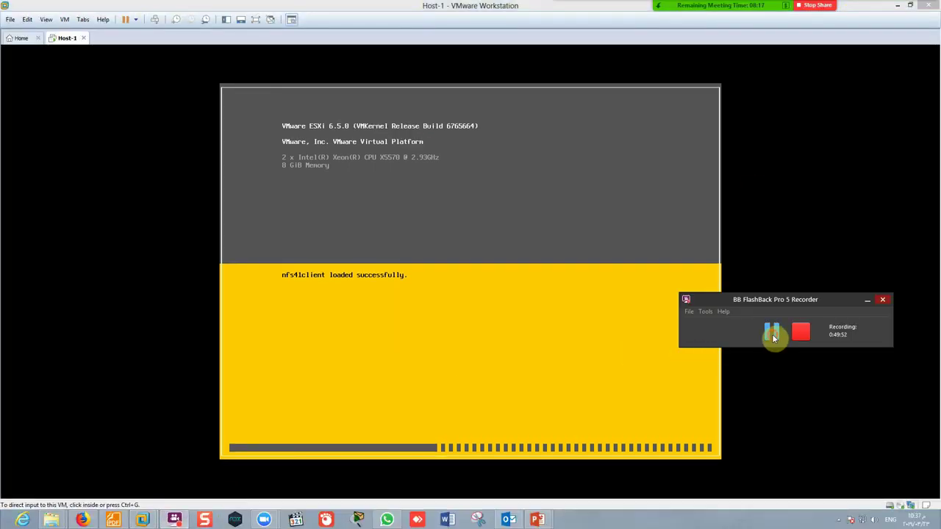
pyautogui.click(773, 334)
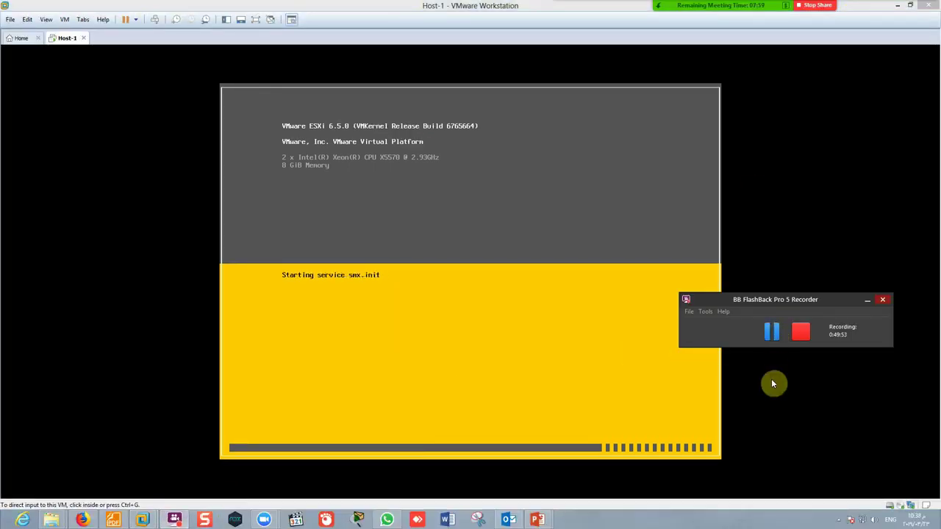
pyautogui.click(255, 19)
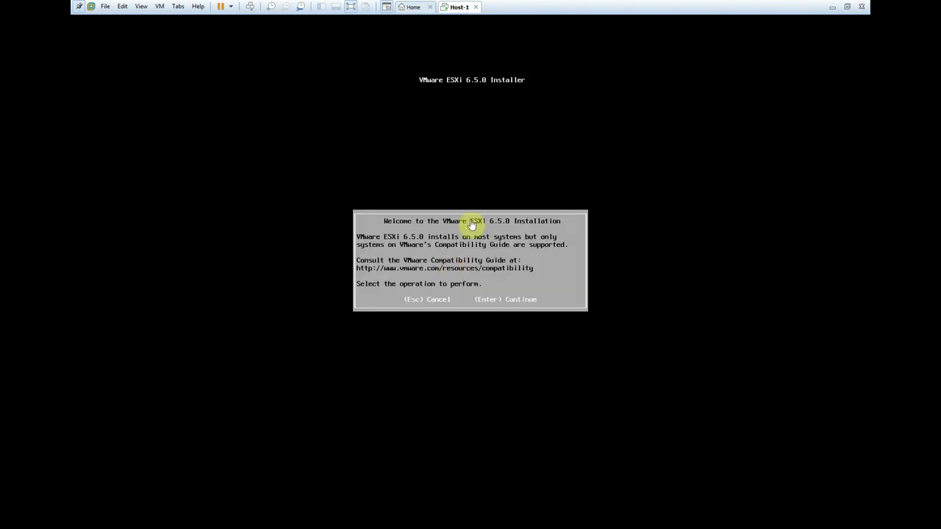
# - Open Host-1's settings and start adding a new virtual hard disk
pyautogui.rightClick(459, 8)
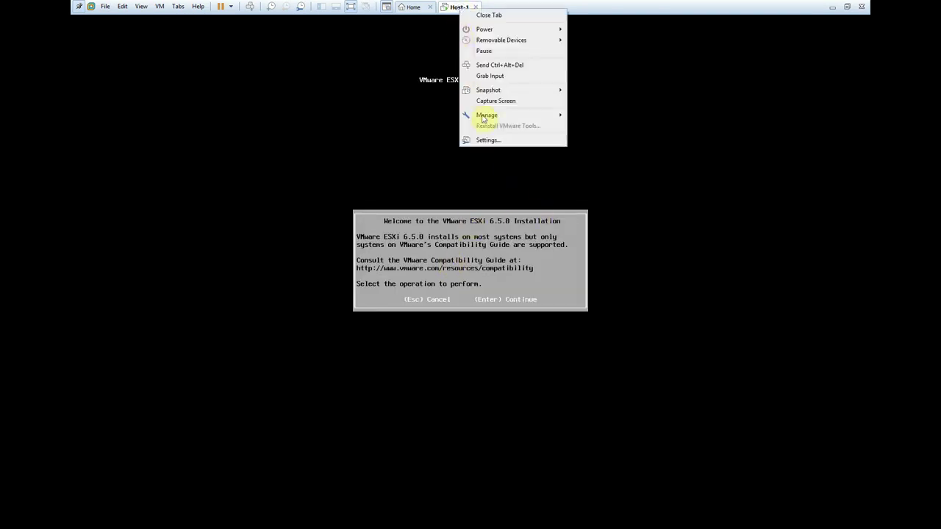
pyautogui.click(493, 141)
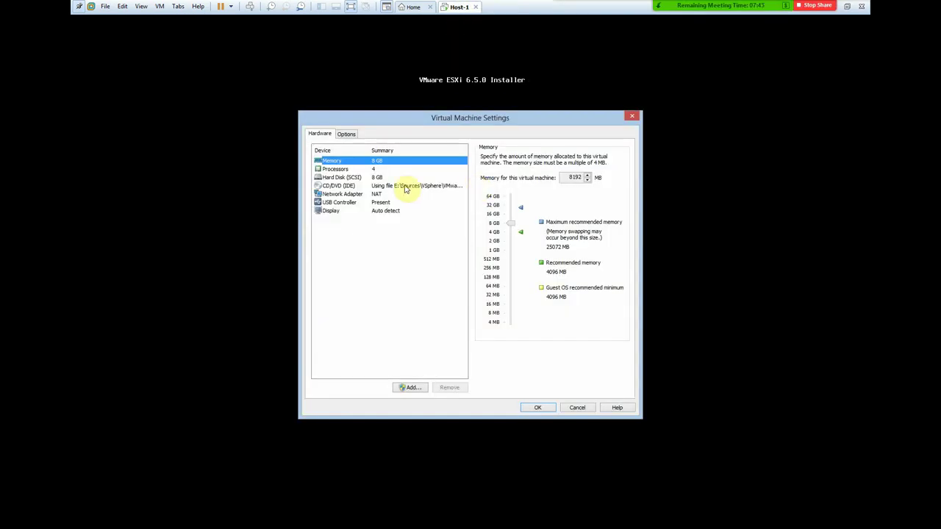
pyautogui.click(413, 388)
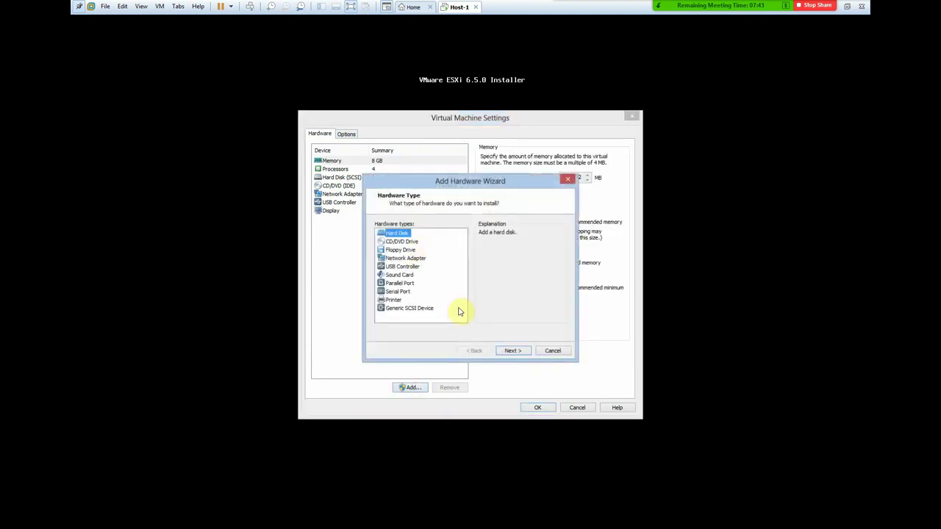
pyautogui.click(512, 352)
pyautogui.click(513, 351)
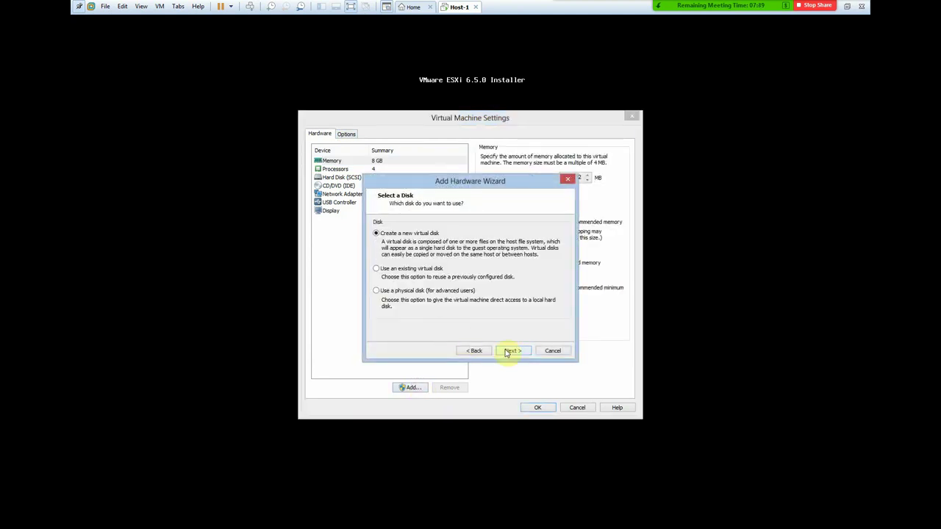
pyautogui.click(513, 352)
# - Make the new disk 500 GB stored as a single file, and save the settings
pyautogui.click(415, 302)
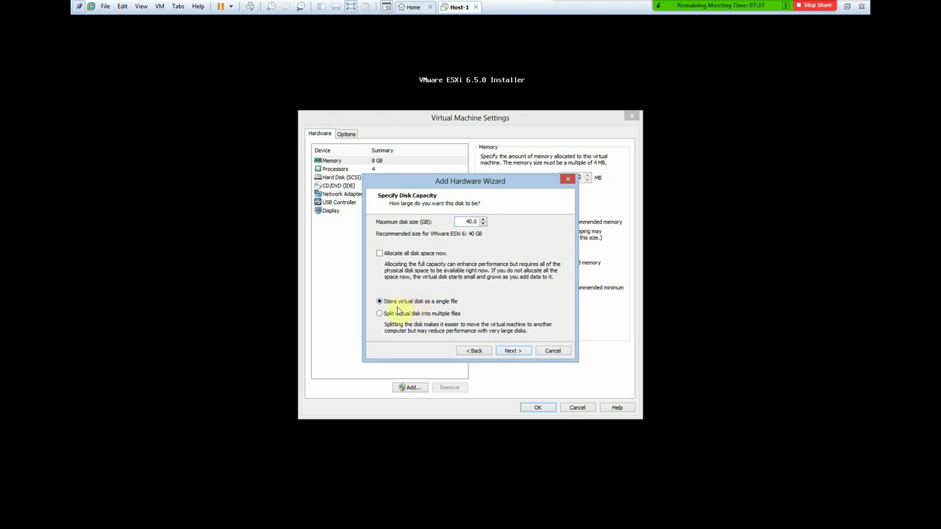
pyautogui.click(460, 222)
pyautogui.doubleClick(481, 222)
pyautogui.write('500')
pyautogui.click(524, 350)
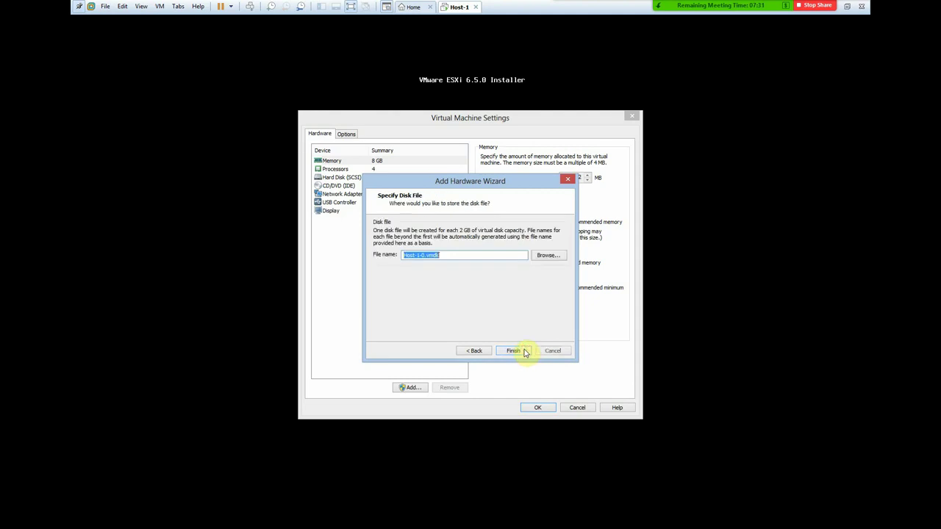
pyautogui.click(523, 350)
pyautogui.click(539, 408)
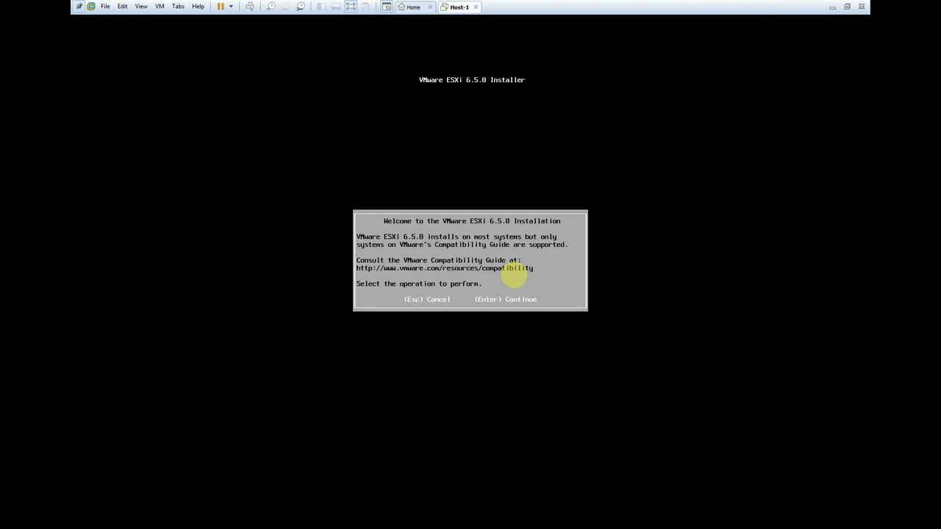
# - Continue past the ESXi welcome screen and accept the license agreement with F11
pyautogui.press('Return')
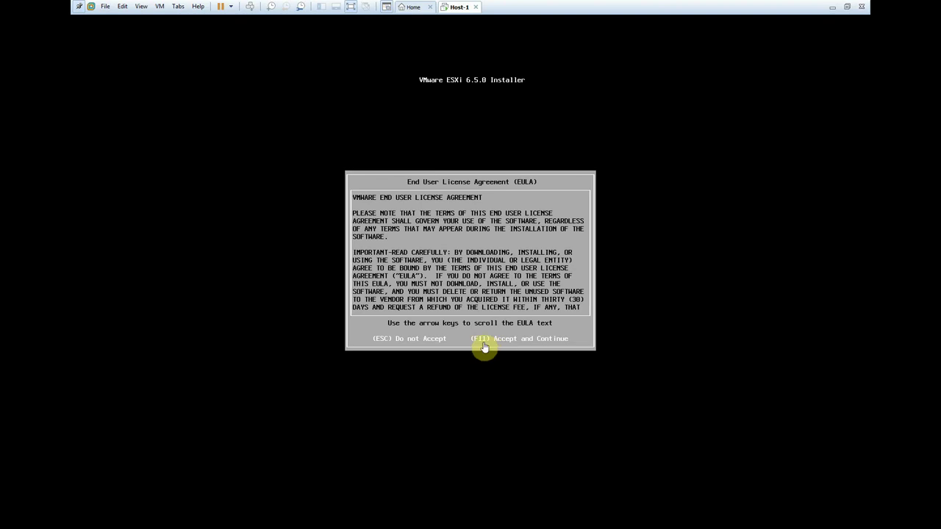
pyautogui.click(832, 6)
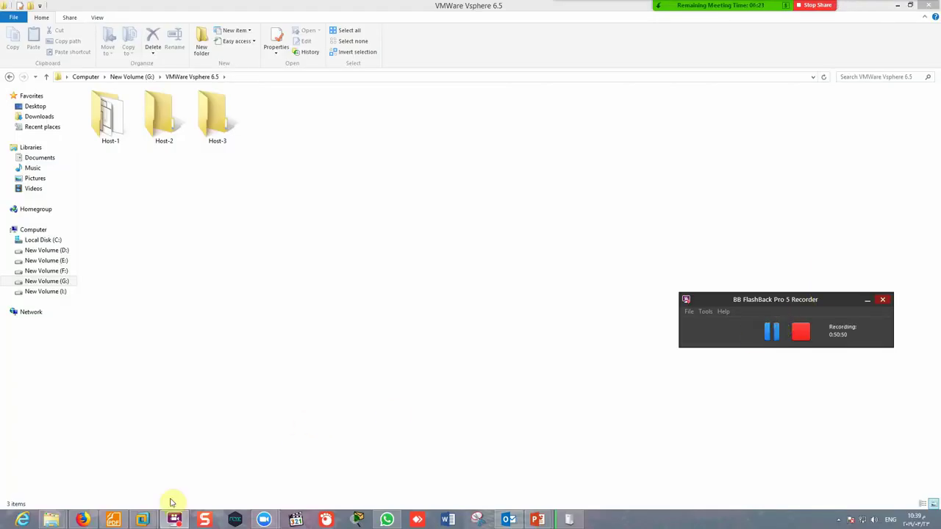
pyautogui.moveTo(142, 520)
pyautogui.click(211, 481)
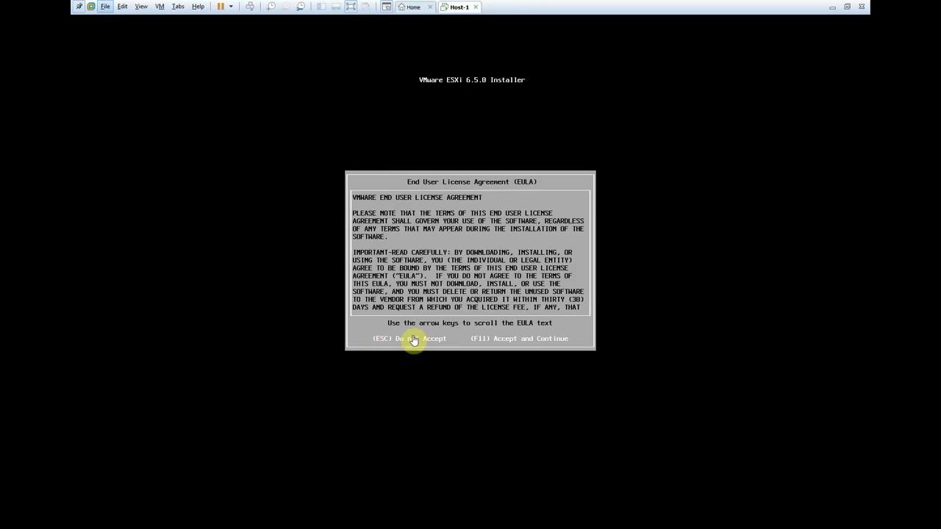
pyautogui.press('F11')
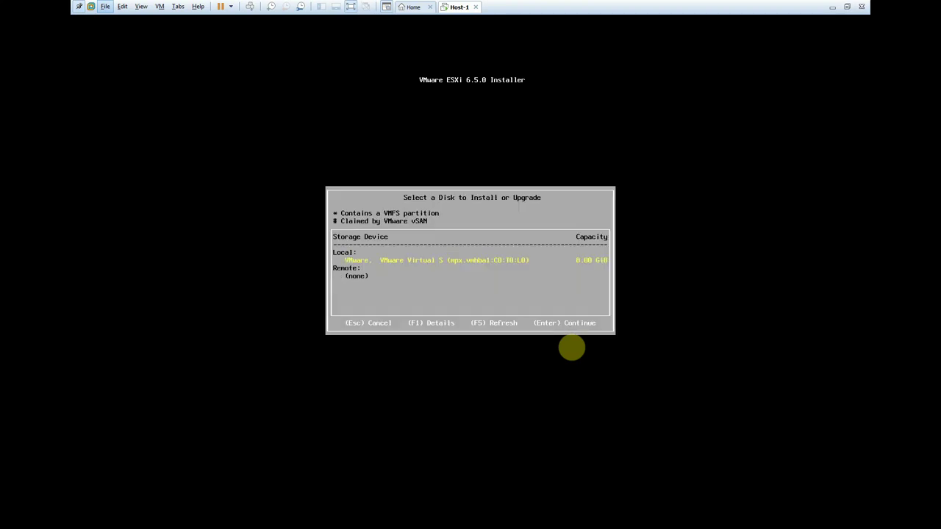
# - Install to the local disk with US Default keyboard, set the root password, pass the CPU warning
pyautogui.press('Return')
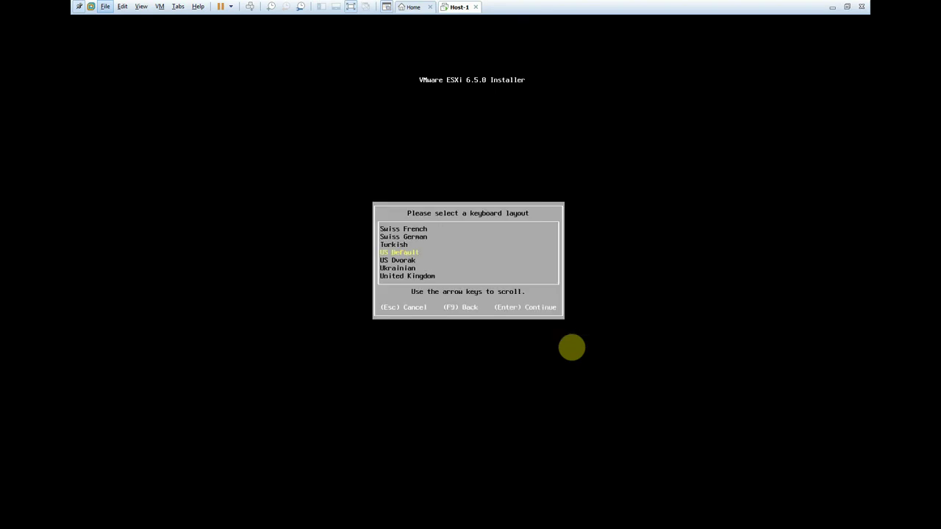
pyautogui.press('Return')
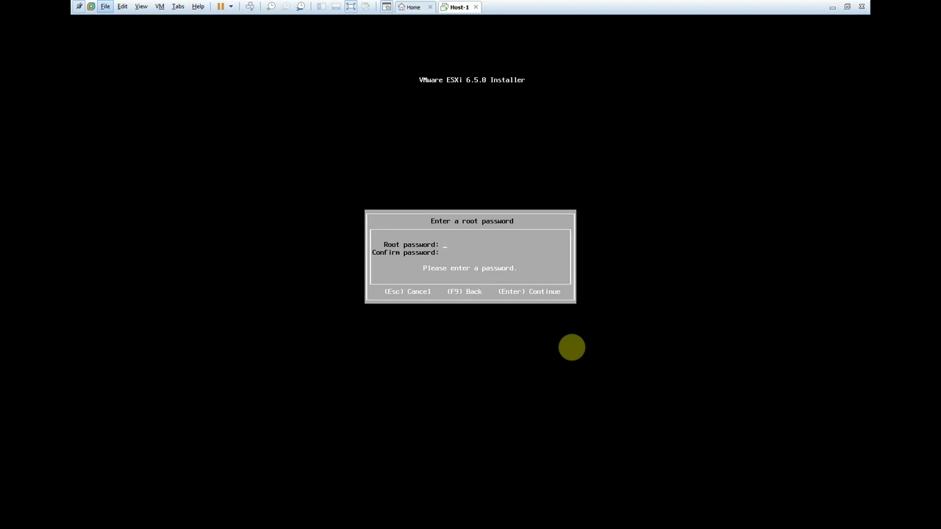
pyautogui.write('*')
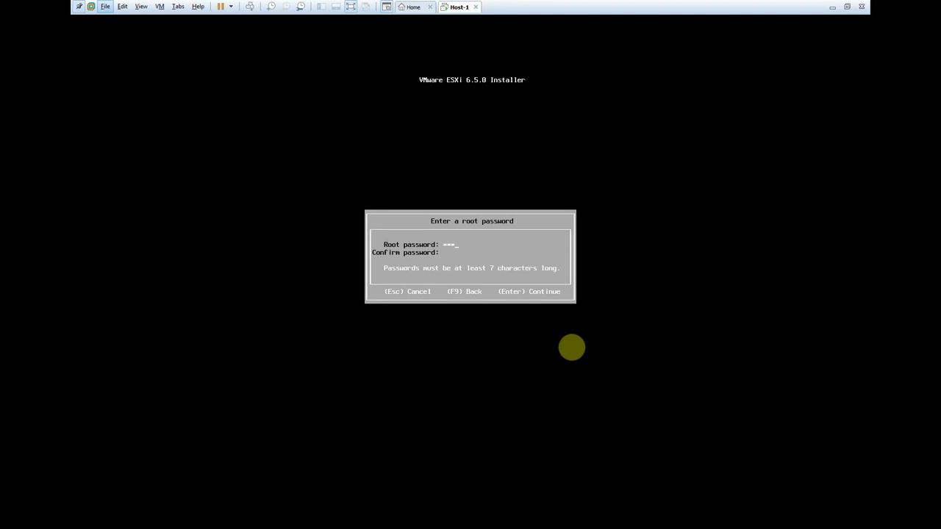
pyautogui.write('**')
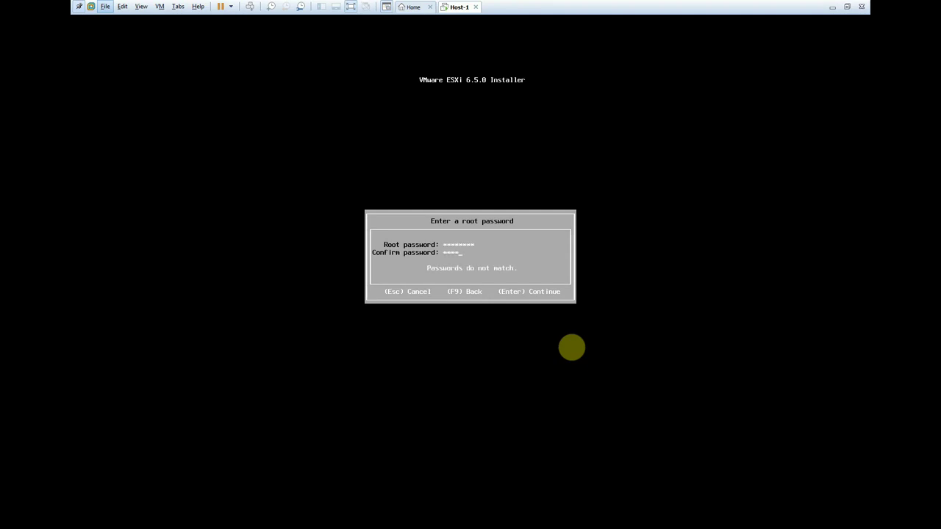
pyautogui.write('********')
pyautogui.press('Return')
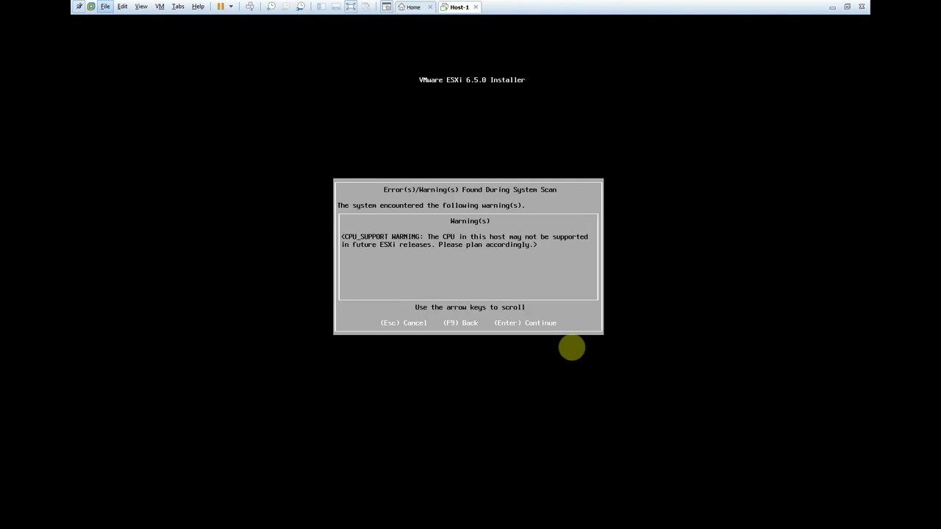
pyautogui.press('Return')
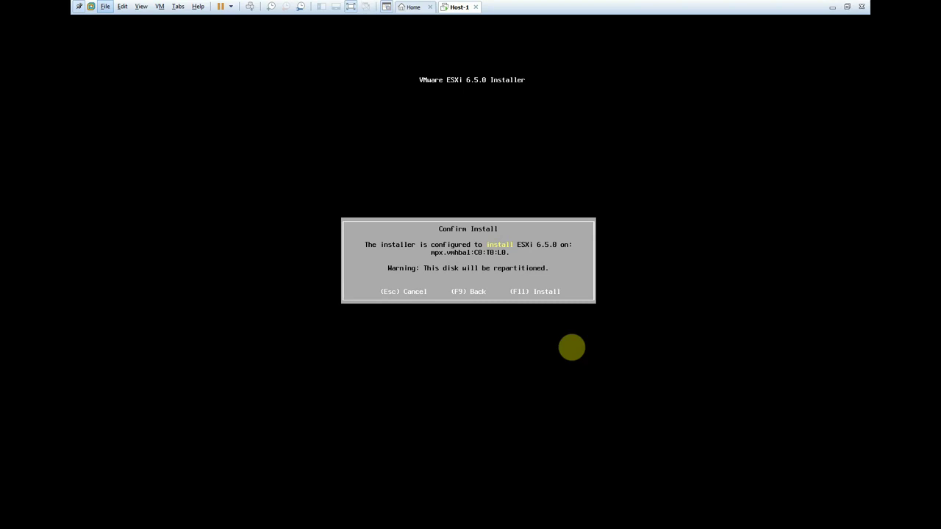
# - Confirm with F11 to start installing ESXi 6.5.0 on Host-1's disk
pyautogui.press('F11')
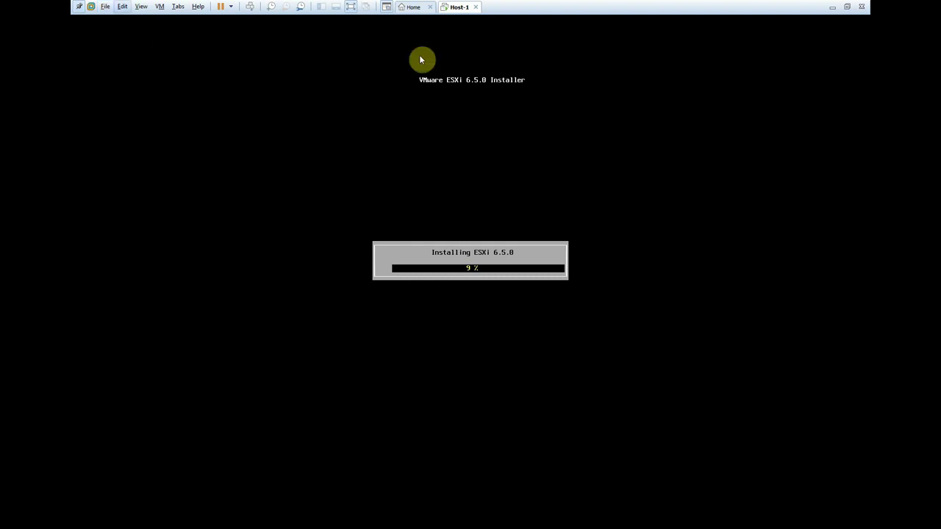
pyautogui.click(105, 6)
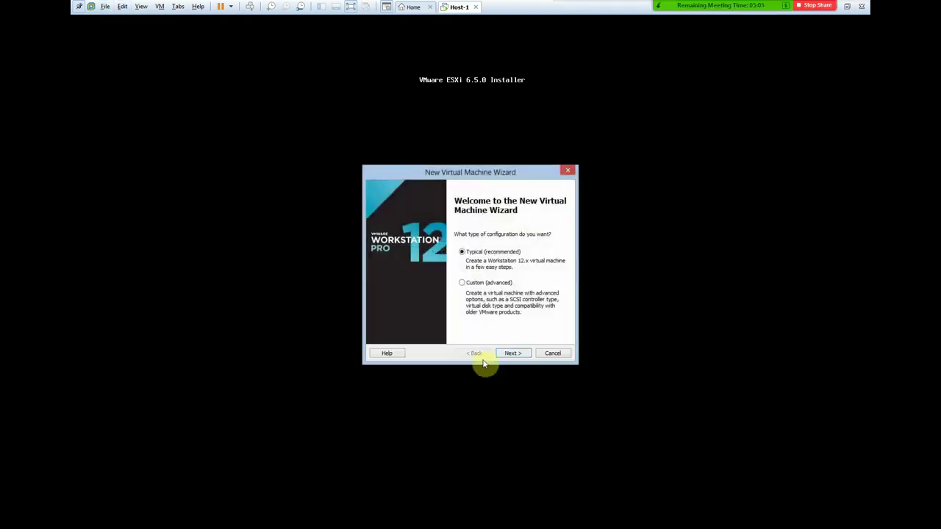
# - Create a Typical ESXi VM, OS installed later, located in G:\VMWare Vsphere 6.5\Host-2
pyautogui.click(515, 356)
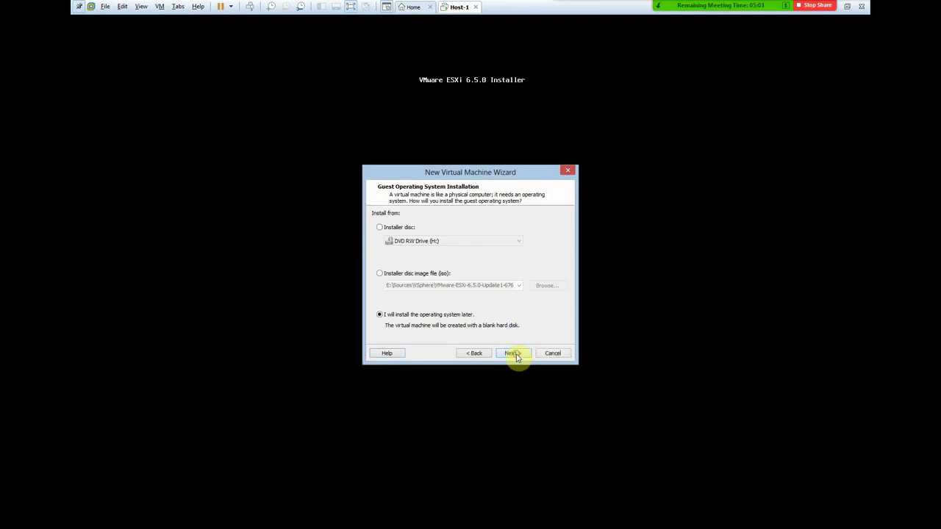
pyautogui.click(515, 356)
pyautogui.click(515, 356)
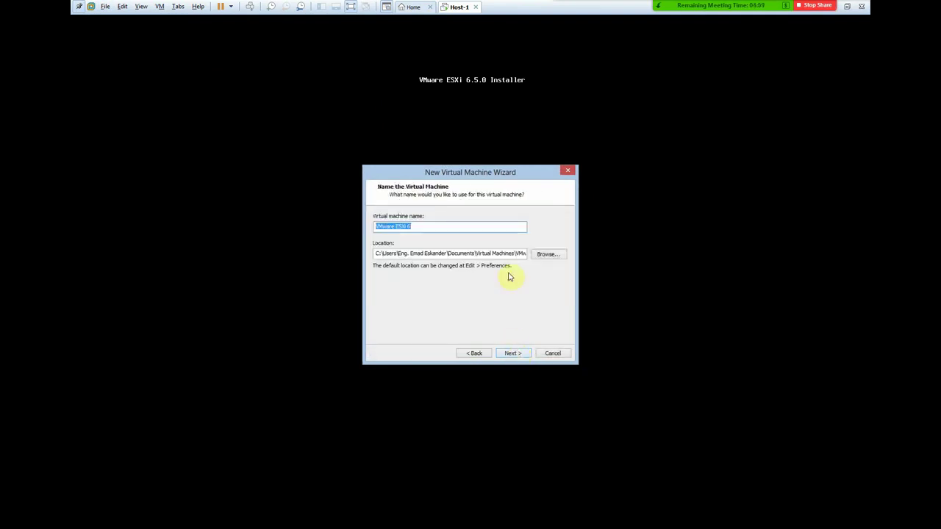
pyautogui.click(550, 254)
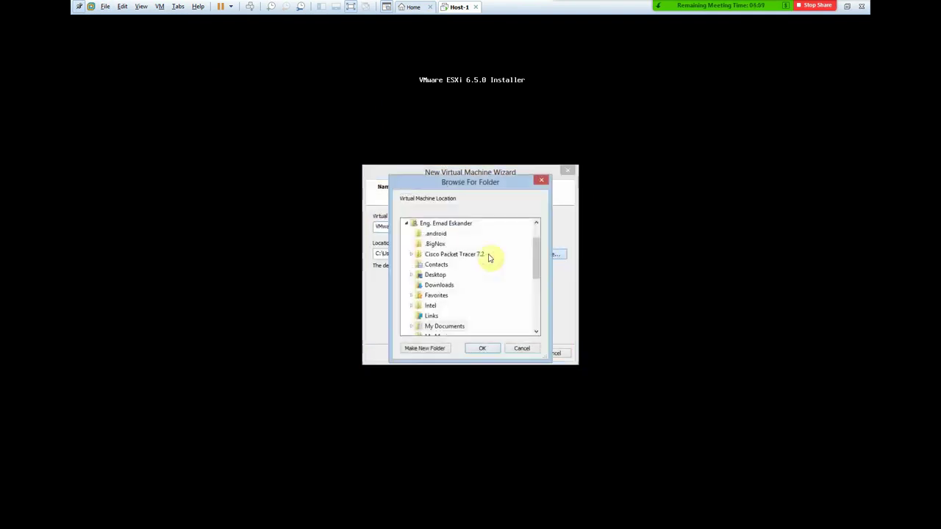
pyautogui.click(535, 295)
pyautogui.doubleClick(433, 277)
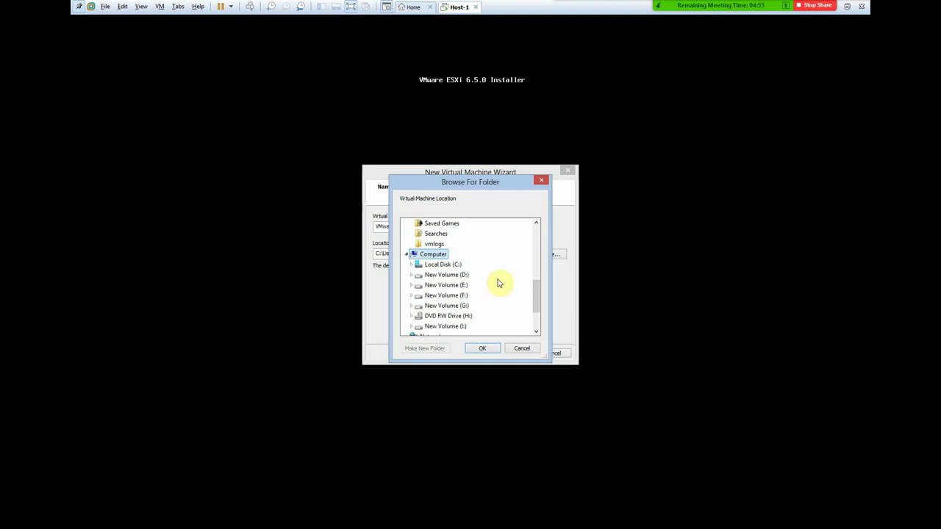
pyautogui.doubleClick(462, 306)
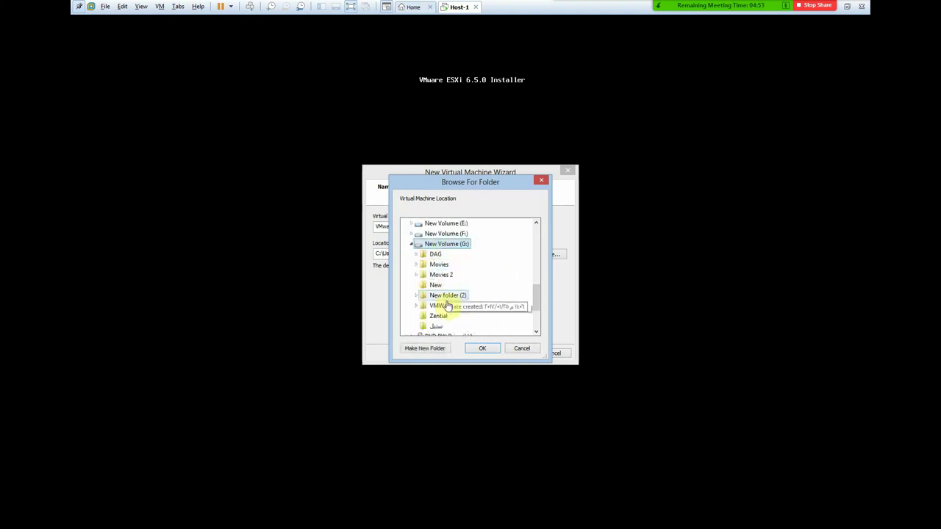
pyautogui.doubleClick(474, 306)
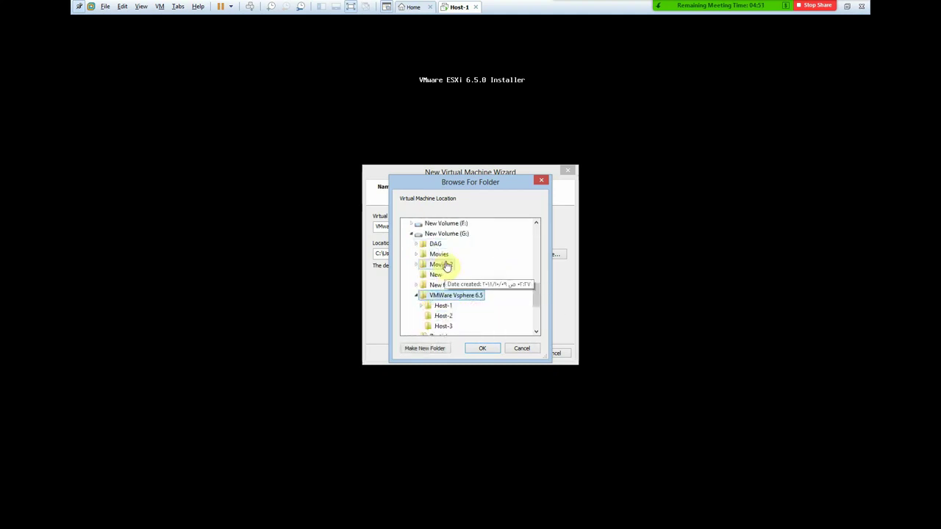
pyautogui.click(444, 315)
pyautogui.click(483, 347)
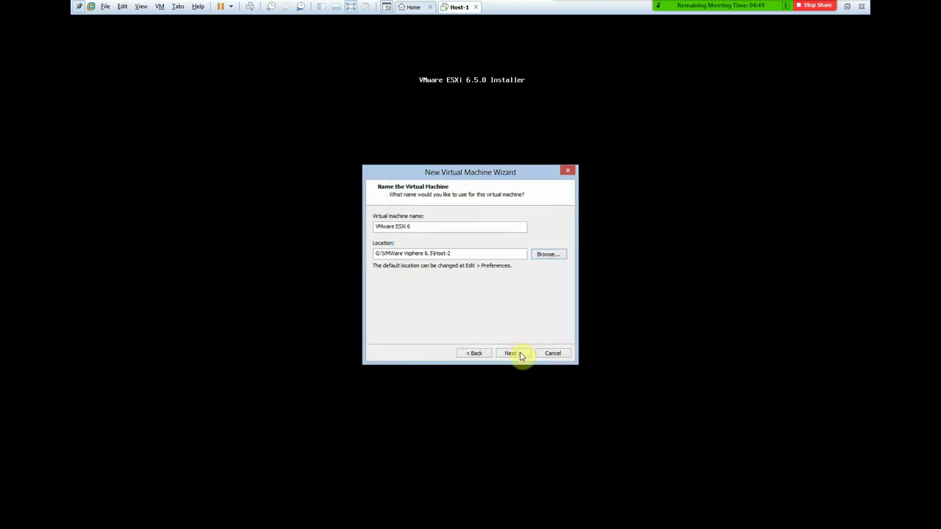
pyautogui.click(518, 353)
# - Set the virtual disk to 8 GB stored as a single file
pyautogui.click(423, 273)
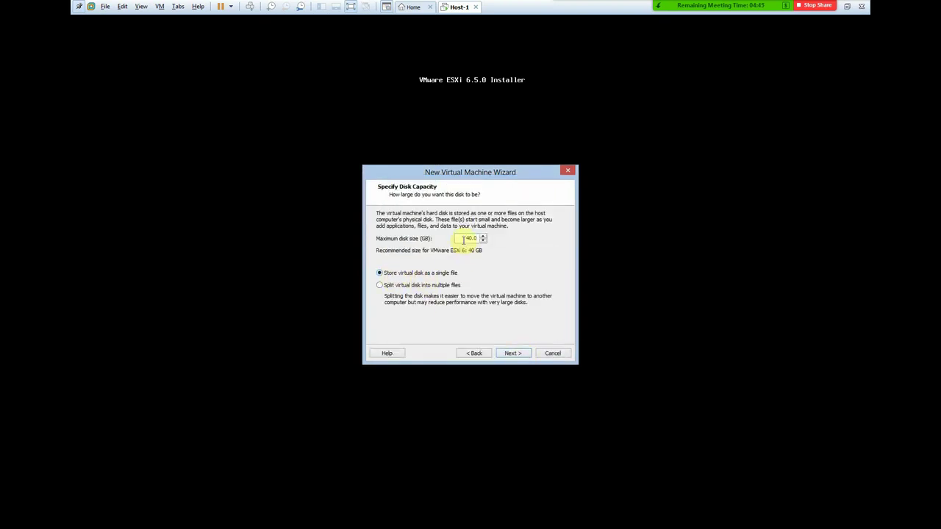
pyautogui.doubleClick(464, 239)
pyautogui.write('8')
pyautogui.click(518, 354)
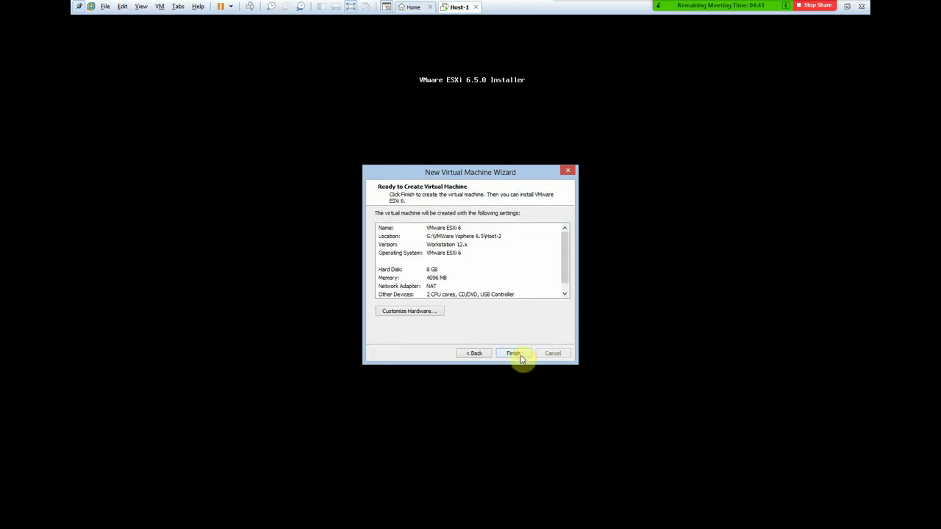
# - Give the new VM 8192 MB memory and 2 cores per processor (4 total)
pyautogui.click(430, 312)
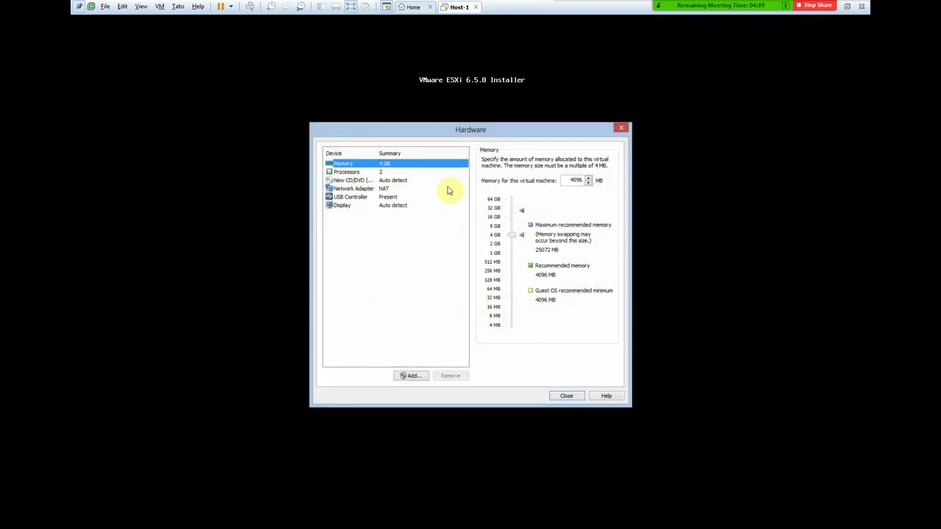
pyautogui.click(509, 229)
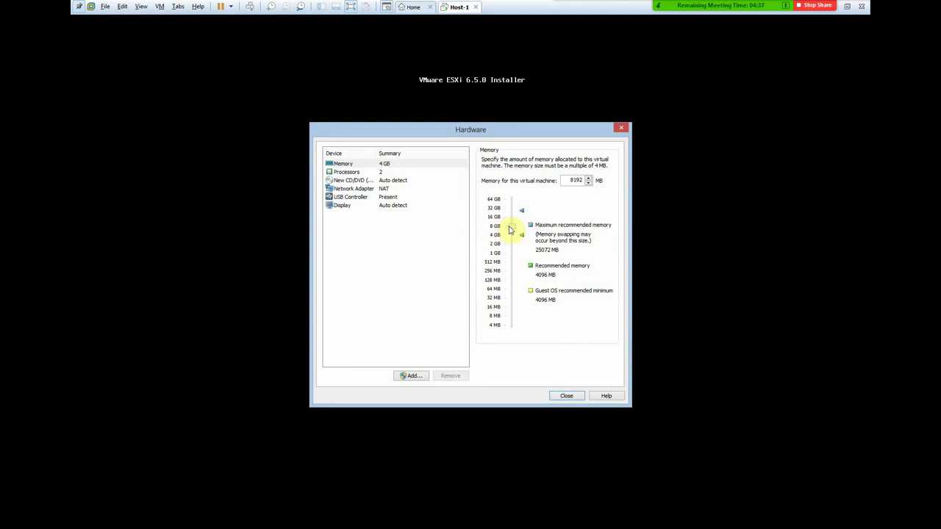
pyautogui.click(382, 172)
pyautogui.click(579, 175)
pyautogui.click(575, 190)
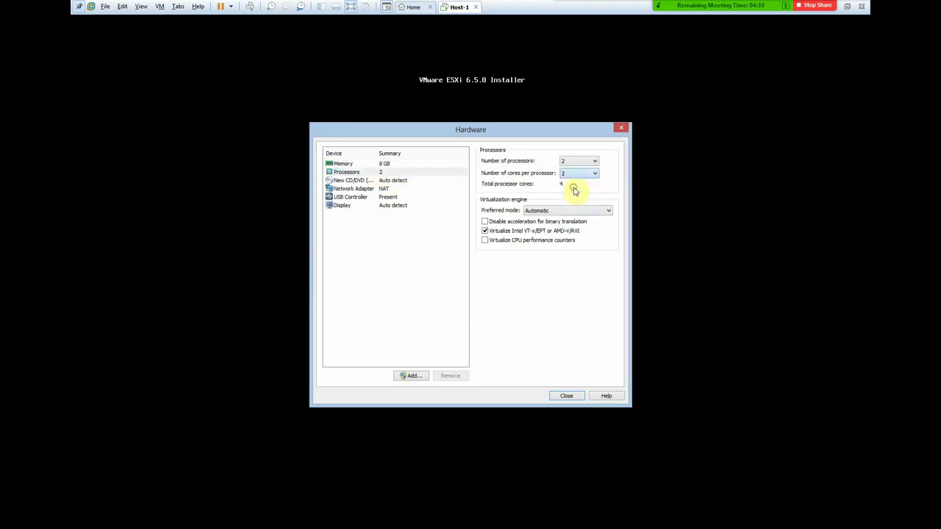
# - Attach the ESXi 6.5.0 Update1 ISO from E:\VSphere to the CD/DVD drive
pyautogui.click(372, 181)
pyautogui.click(516, 218)
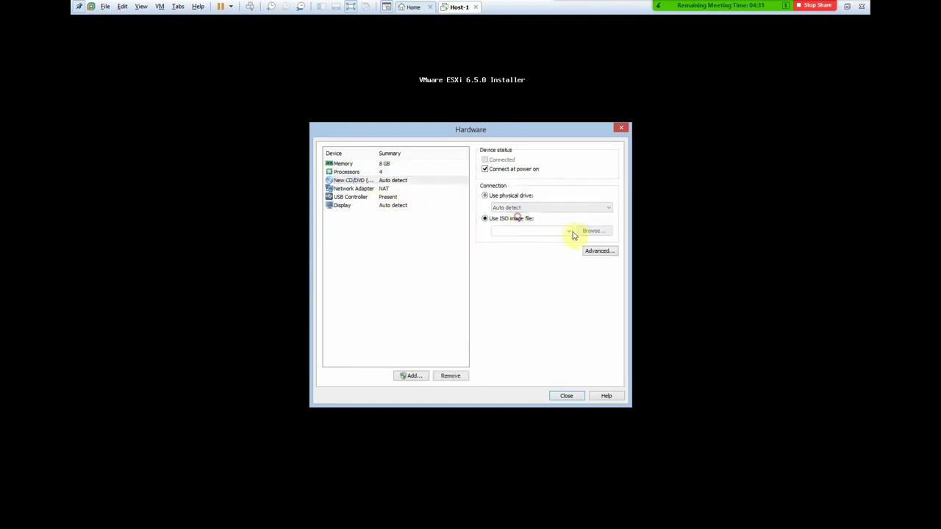
pyautogui.click(590, 232)
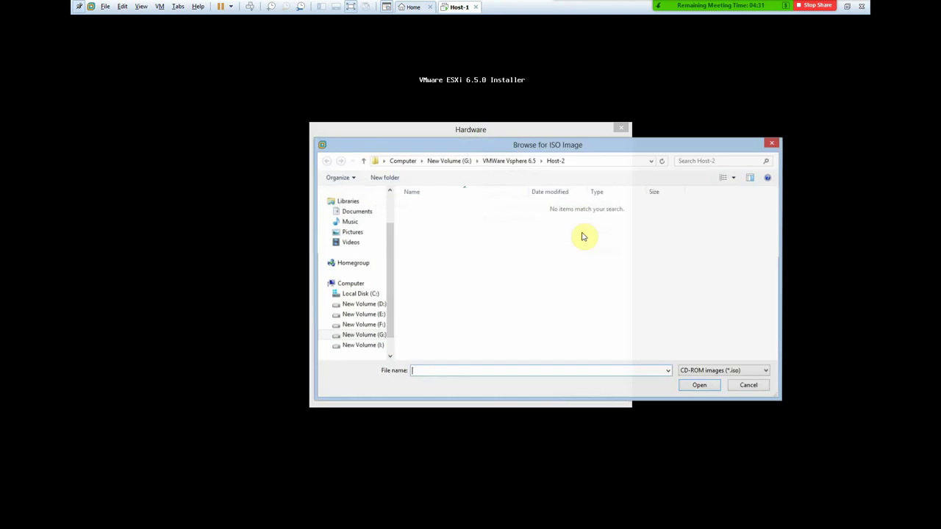
pyautogui.click(379, 314)
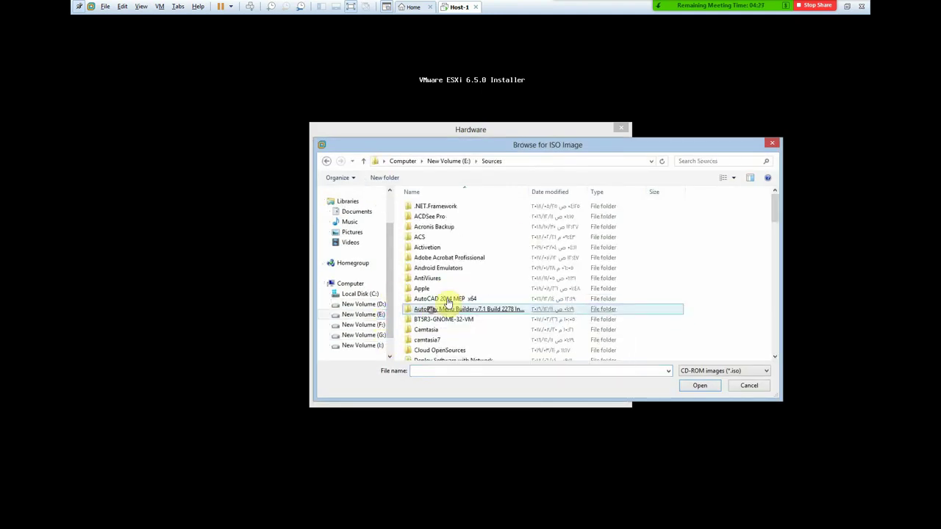
pyautogui.scroll(-20, 447, 302)
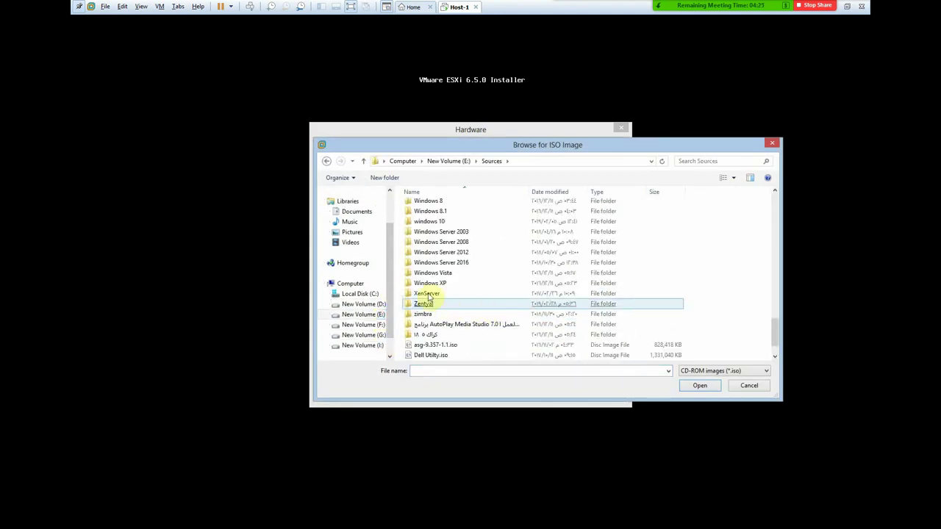
pyautogui.scroll(3, 430, 297)
pyautogui.click(433, 266)
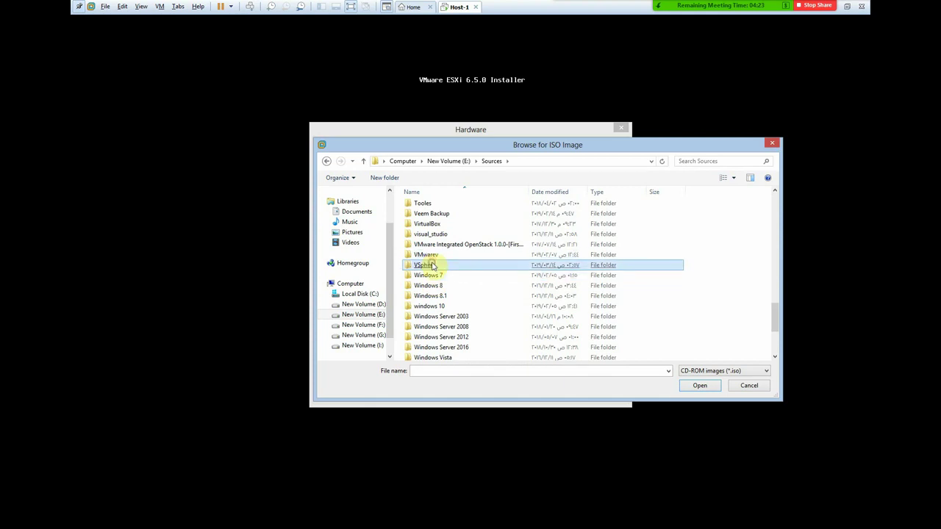
pyautogui.doubleClick(432, 265)
pyautogui.doubleClick(505, 313)
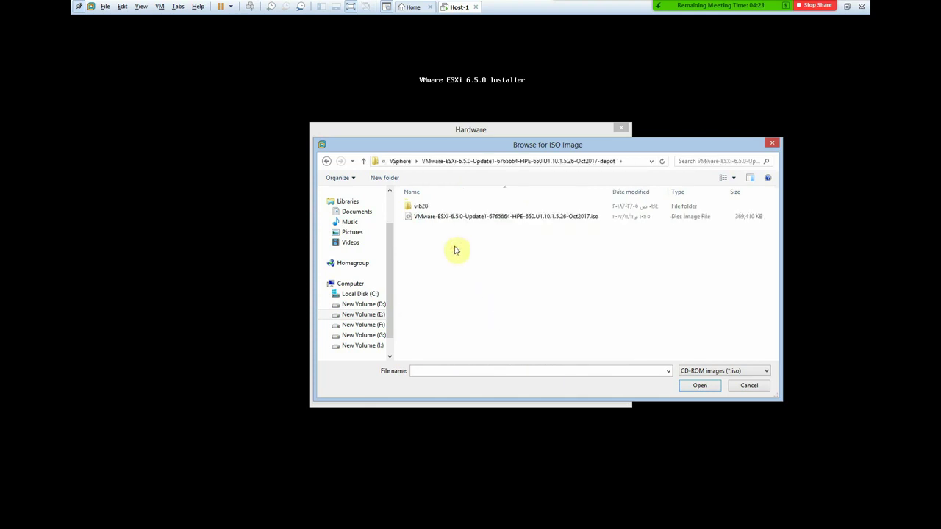
pyautogui.doubleClick(458, 216)
pyautogui.click(559, 393)
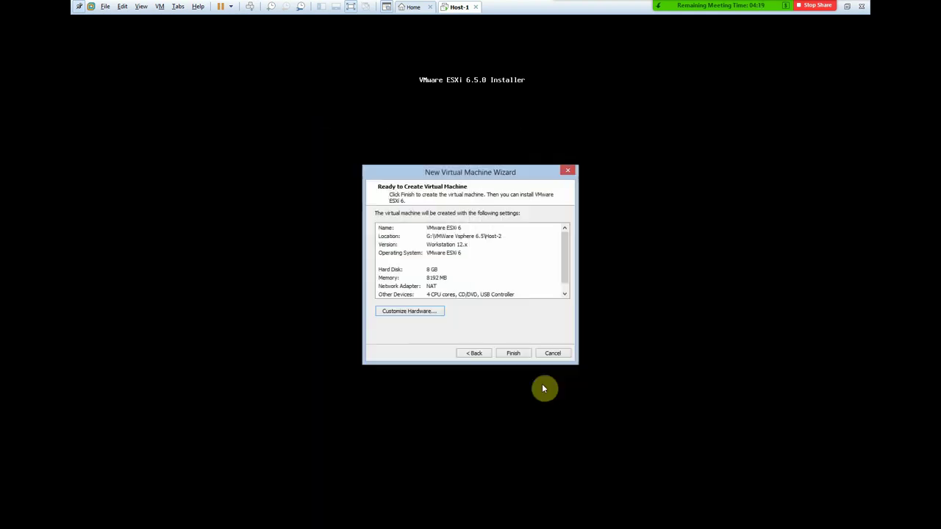
# - Abandon adding a network adapter and create the virtual machine
pyautogui.click(420, 311)
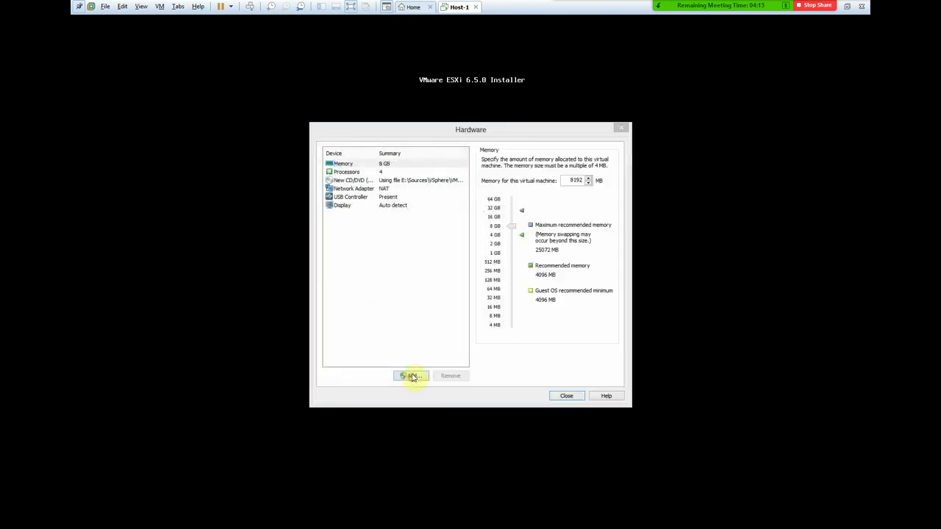
pyautogui.click(412, 376)
pyautogui.click(408, 246)
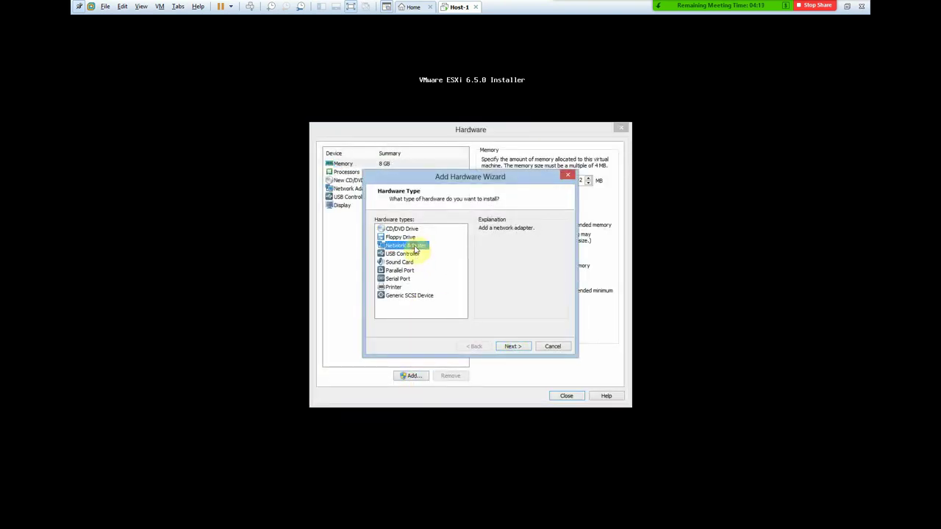
pyautogui.click(553, 348)
pyautogui.click(566, 396)
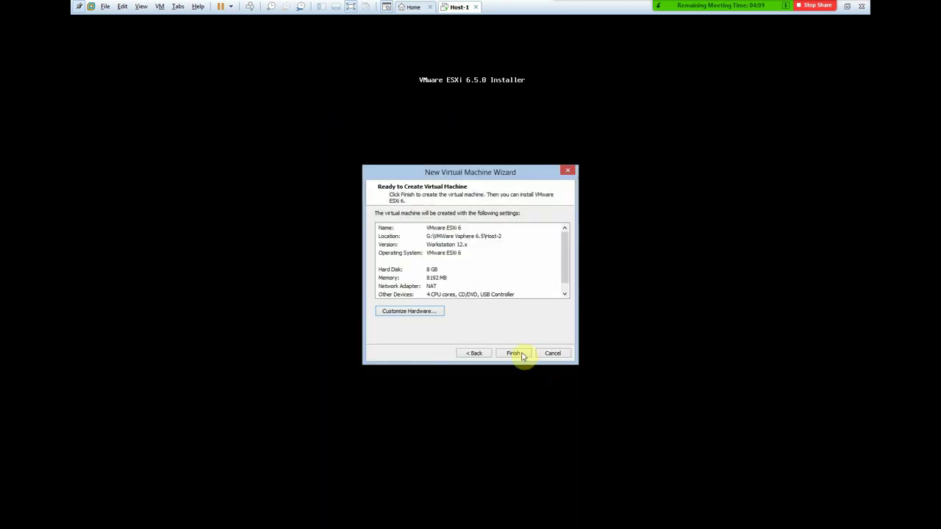
pyautogui.click(529, 356)
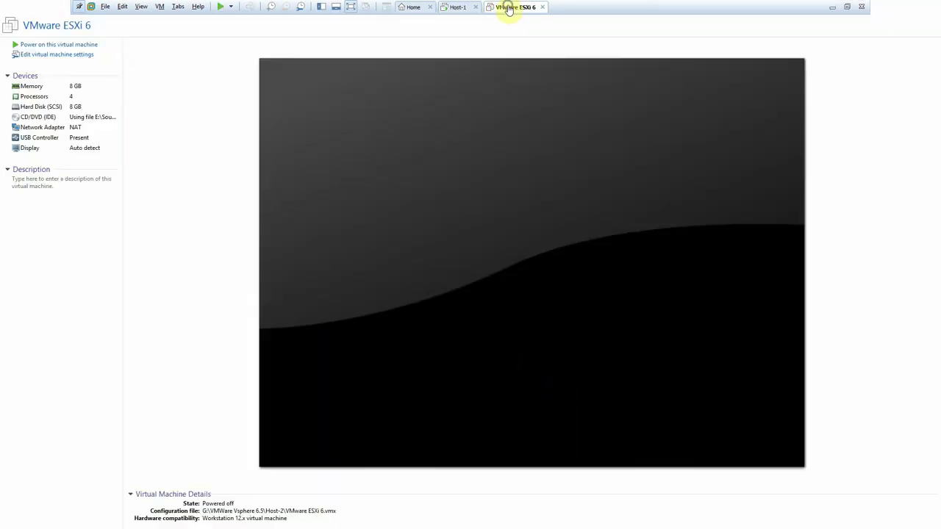
# - Set the VMware ESXi 6 VM's network adapter to Host-only
pyautogui.rightClick(508, 8)
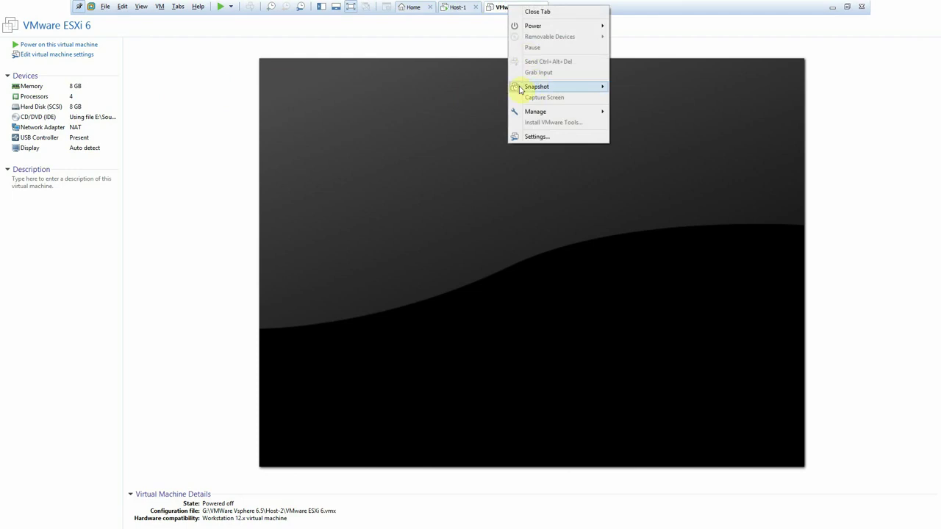
pyautogui.click(559, 136)
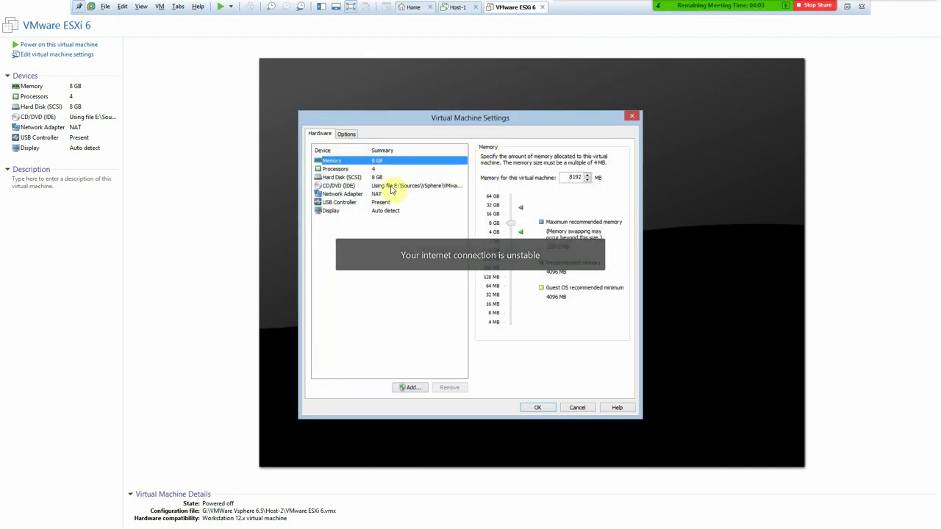
pyautogui.click(368, 194)
pyautogui.click(489, 227)
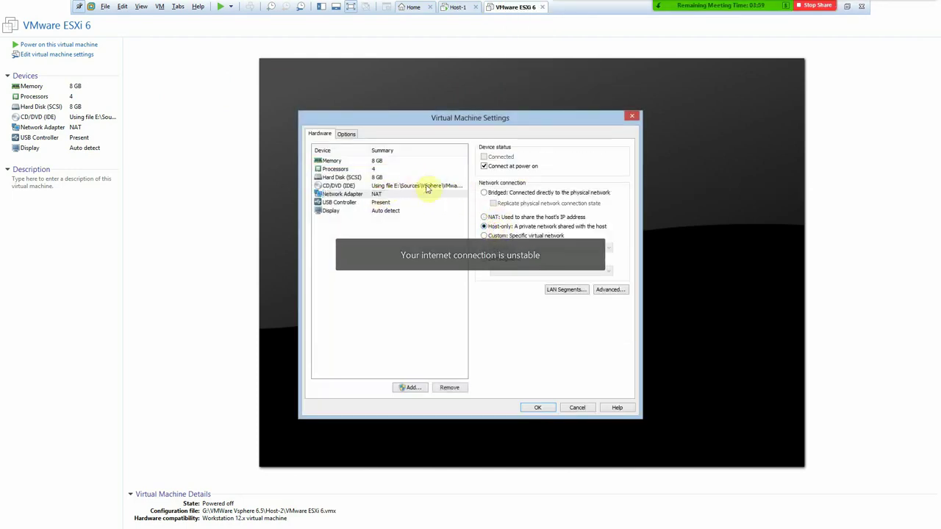
# - Add a new 500 GB SCSI virtual hard disk and save the settings
pyautogui.click(410, 388)
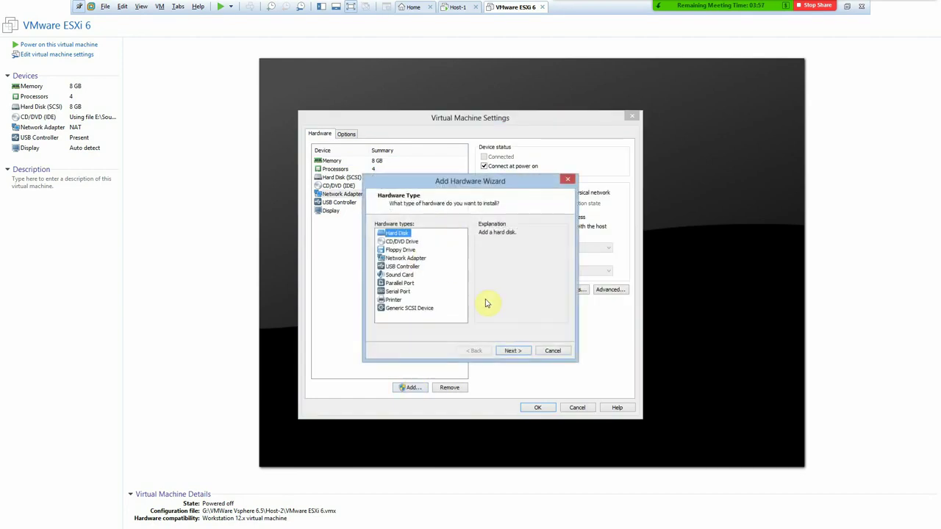
pyautogui.click(511, 351)
pyautogui.click(512, 350)
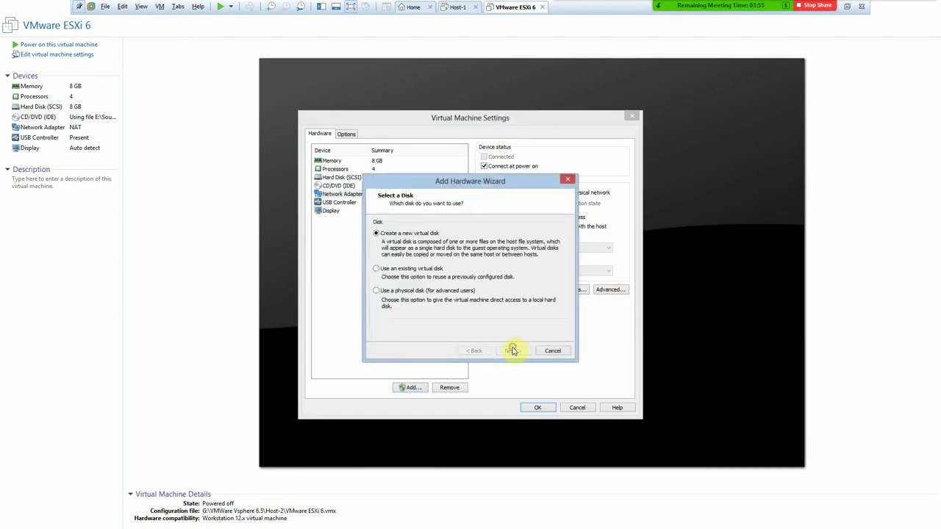
pyautogui.click(513, 351)
pyautogui.doubleClick(469, 221)
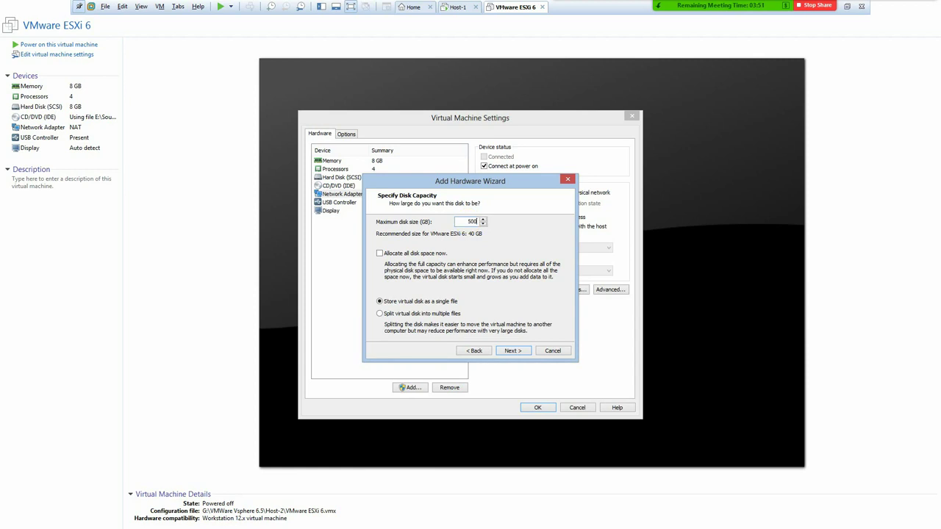
pyautogui.click(511, 351)
pyautogui.click(512, 351)
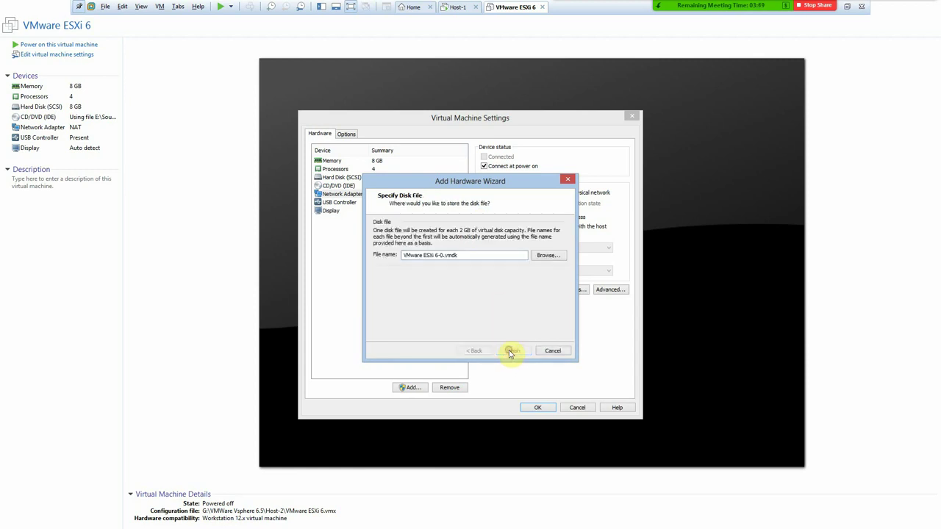
pyautogui.click(535, 405)
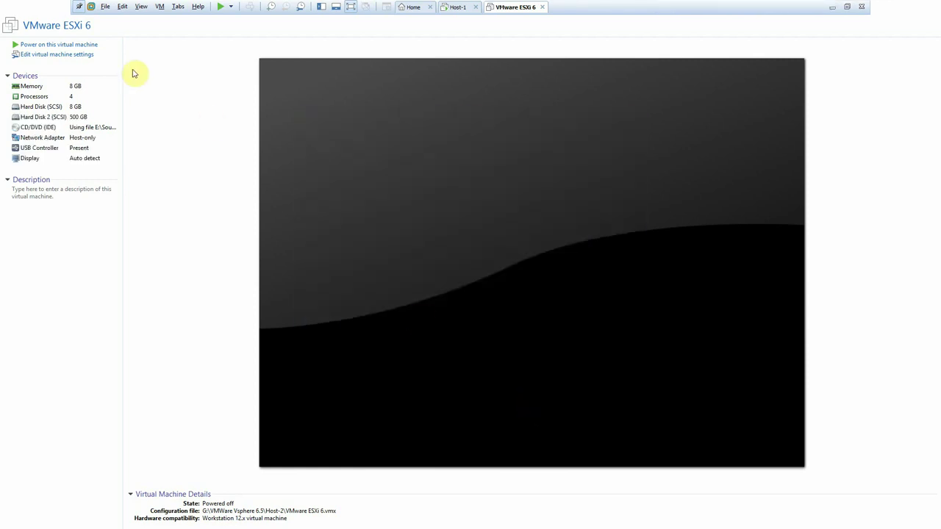
# - Power on the VM and rename it Host-2 in its General options
pyautogui.click(70, 45)
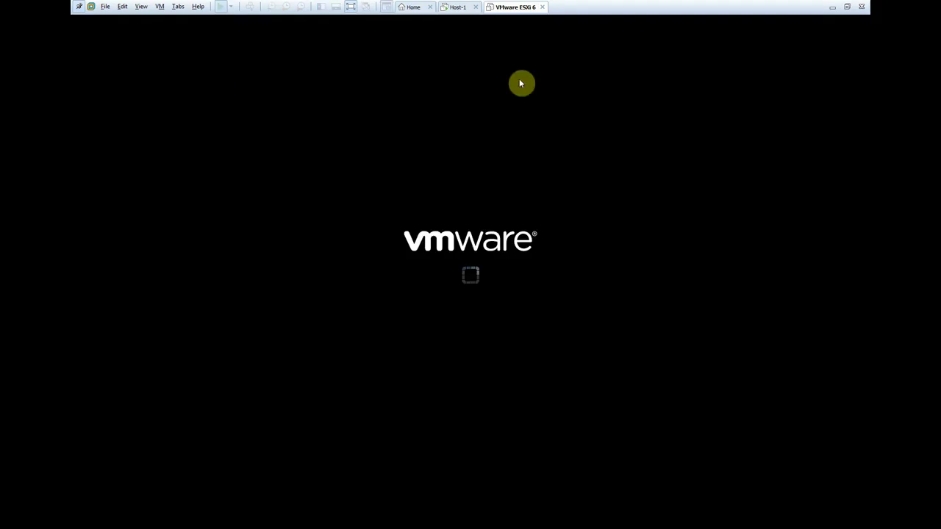
pyautogui.rightClick(503, 6)
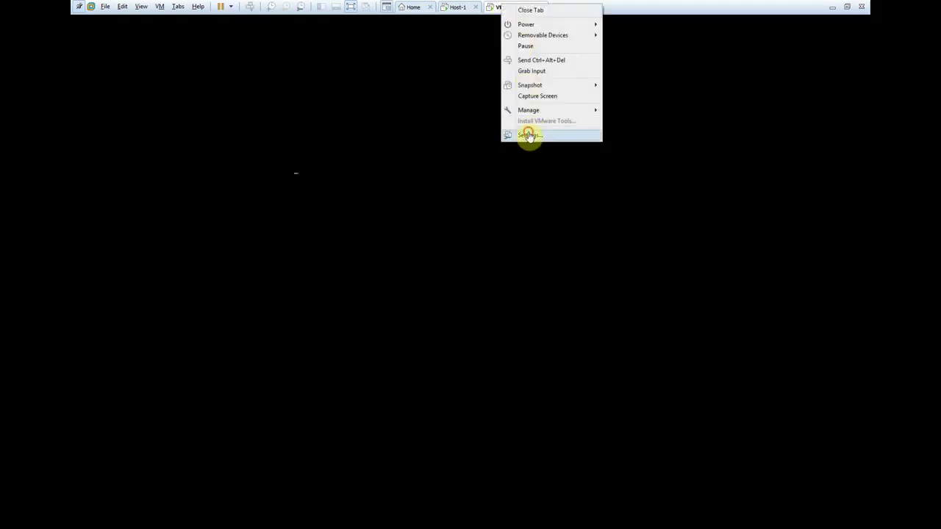
pyautogui.click(528, 135)
pyautogui.click(347, 133)
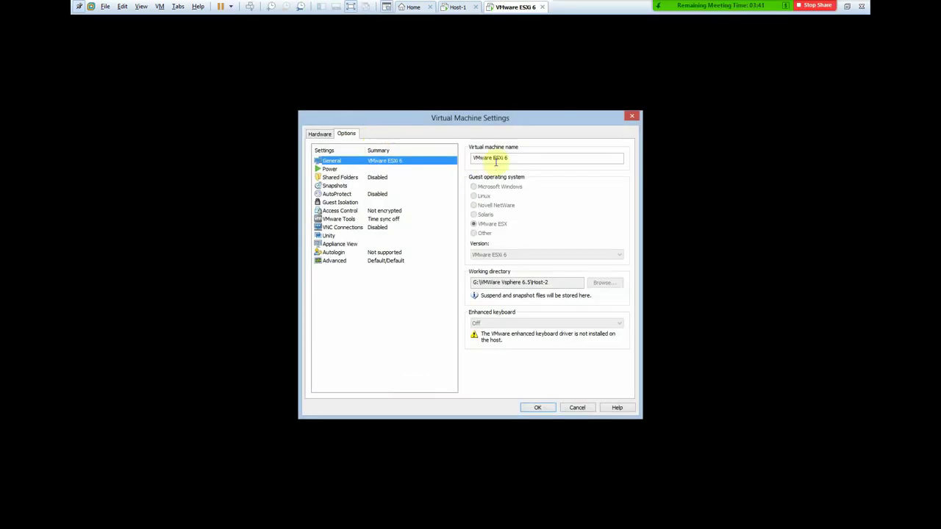
pyautogui.moveTo(521, 160); pyautogui.dragTo(421, 157)
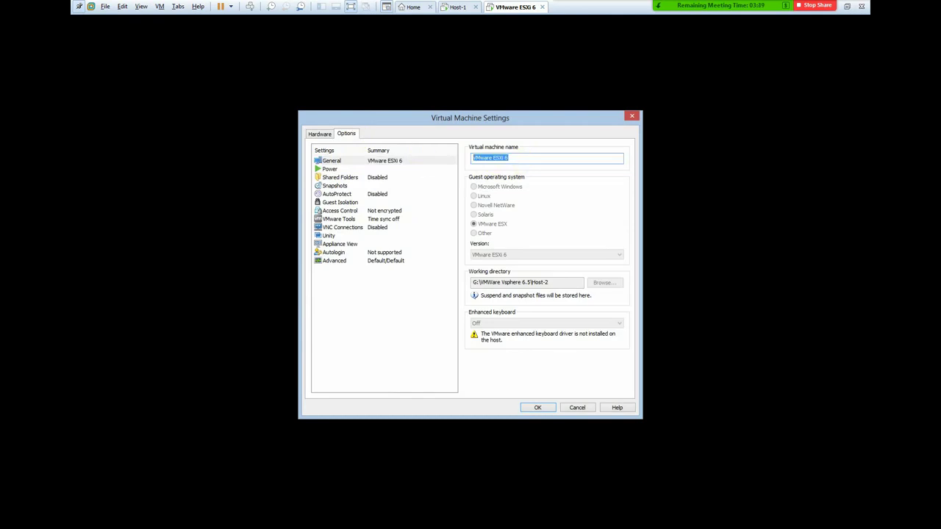
pyautogui.write('Host-2')
pyautogui.click(538, 408)
# - Let Host-2 boot the ESXi installer, then start a new virtual machine
pyautogui.click(520, 301)
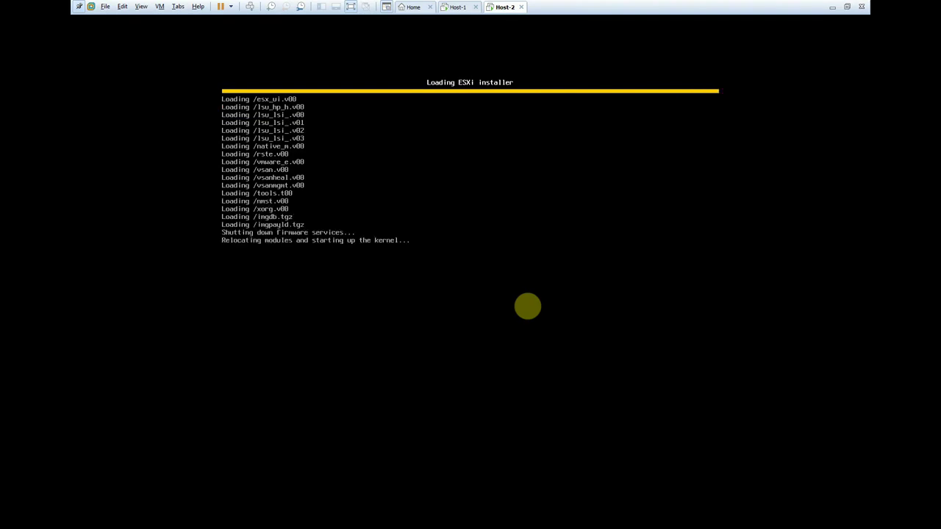
pyautogui.click(105, 7)
pyautogui.click(125, 20)
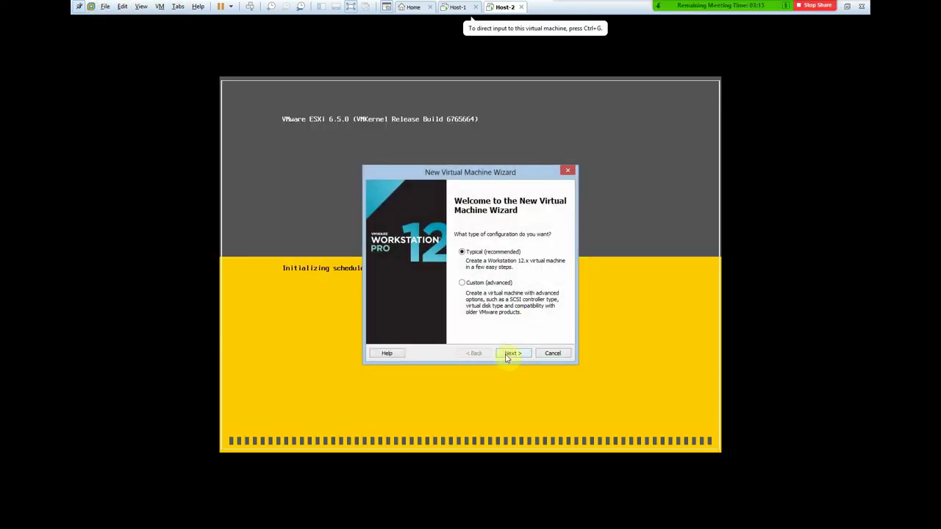
# - Create a Typical VMware ESXi 6 VM, OS later, located in G:\VMWare Vsphere 6.5\Host-3
pyautogui.click(507, 356)
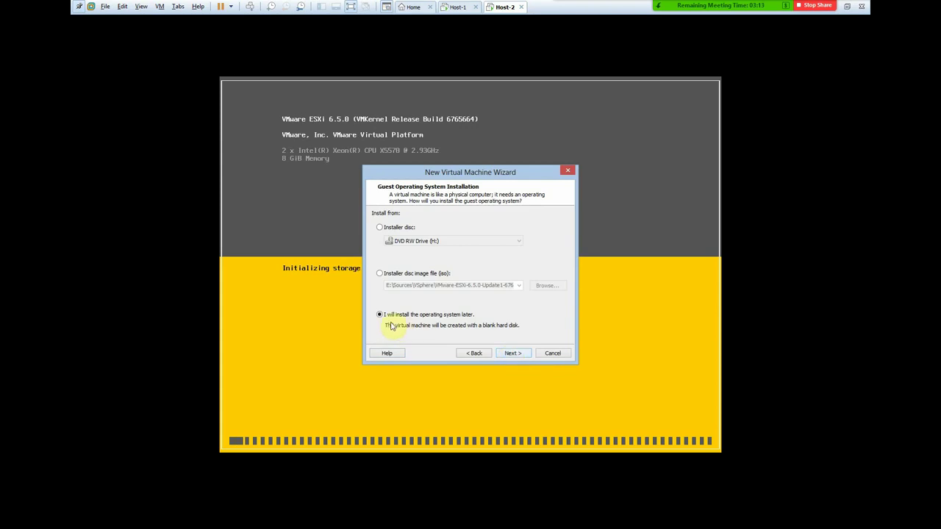
pyautogui.click(514, 354)
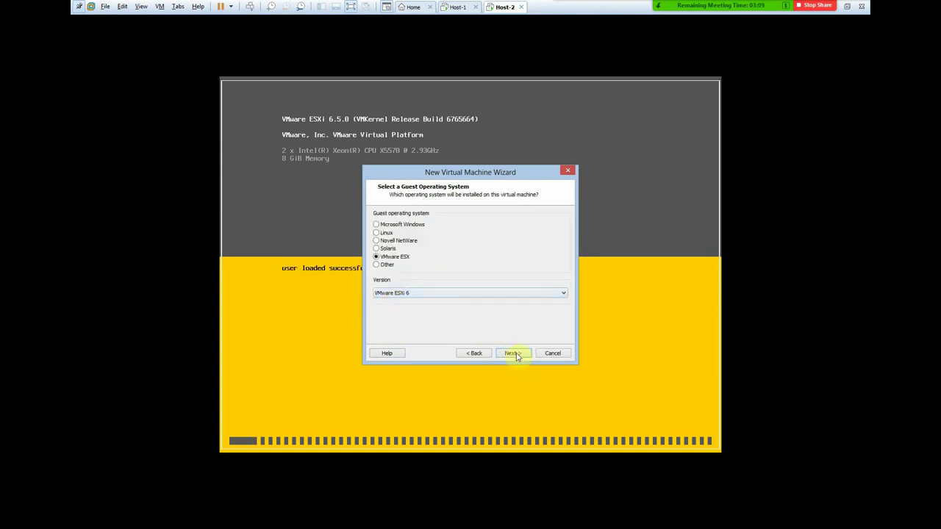
pyautogui.click(514, 353)
pyautogui.click(548, 255)
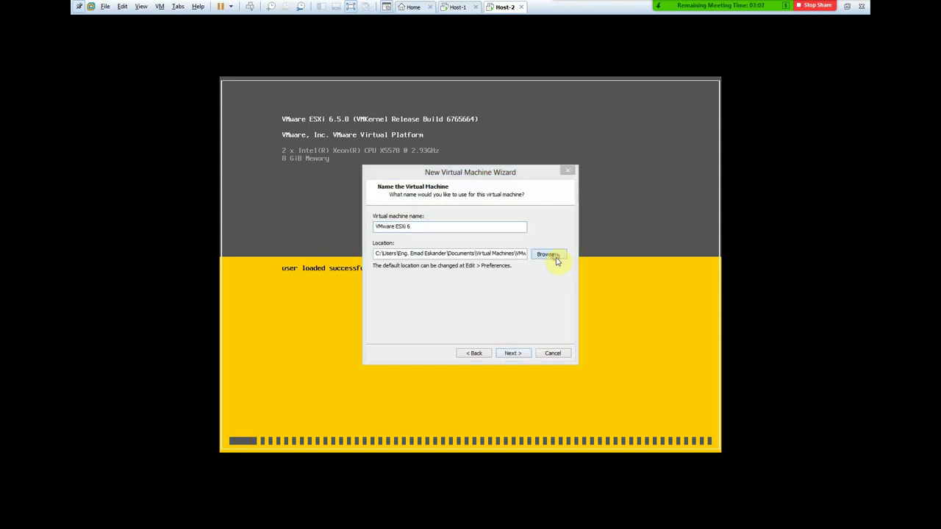
pyautogui.moveTo(537, 273); pyautogui.dragTo(531, 319)
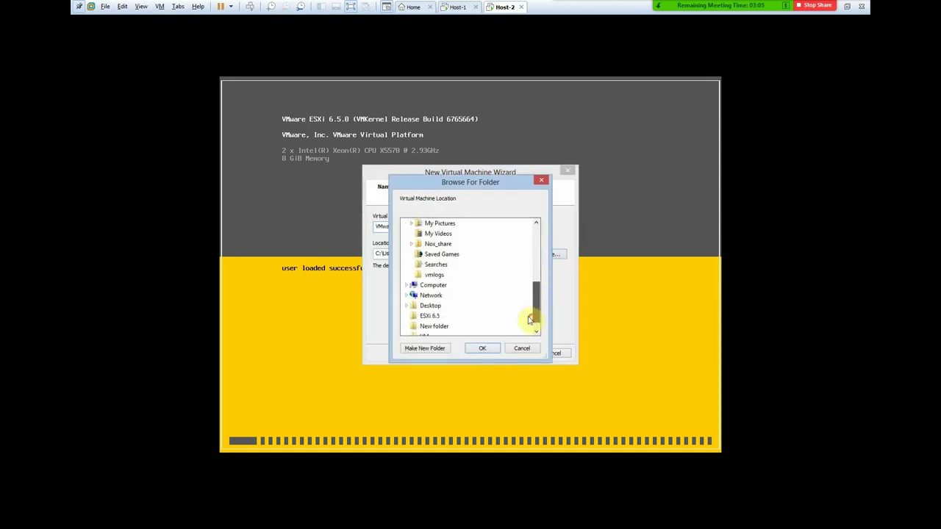
pyautogui.doubleClick(420, 279)
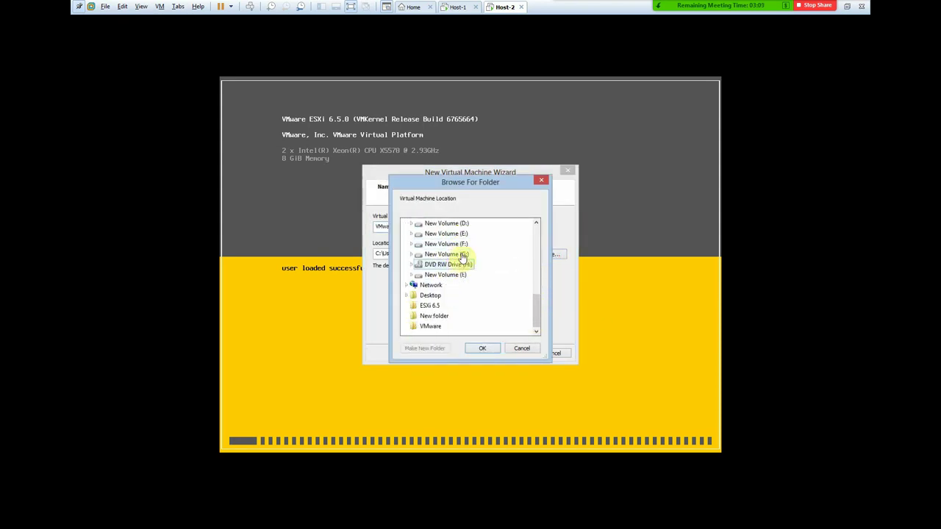
pyautogui.doubleClick(446, 254)
pyautogui.scroll(-1, 470, 250)
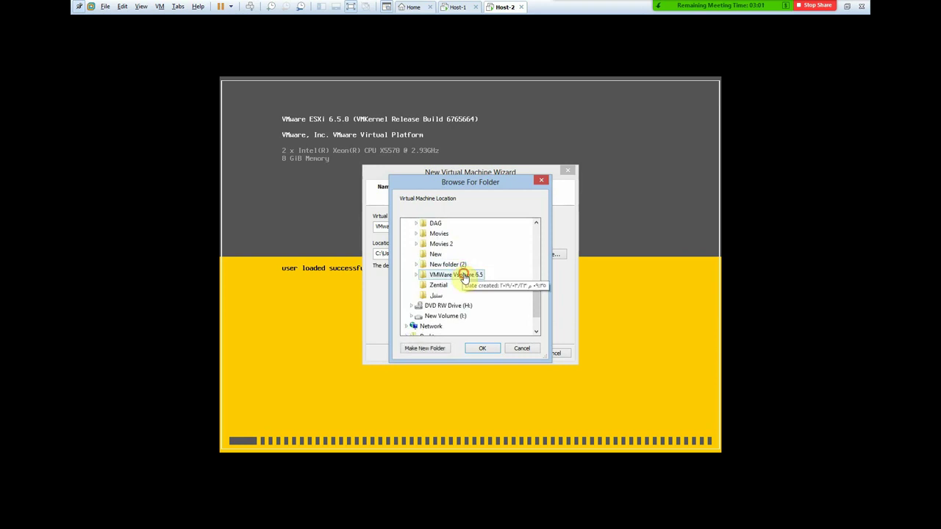
pyautogui.doubleClick(462, 274)
pyautogui.click(443, 307)
pyautogui.click(483, 348)
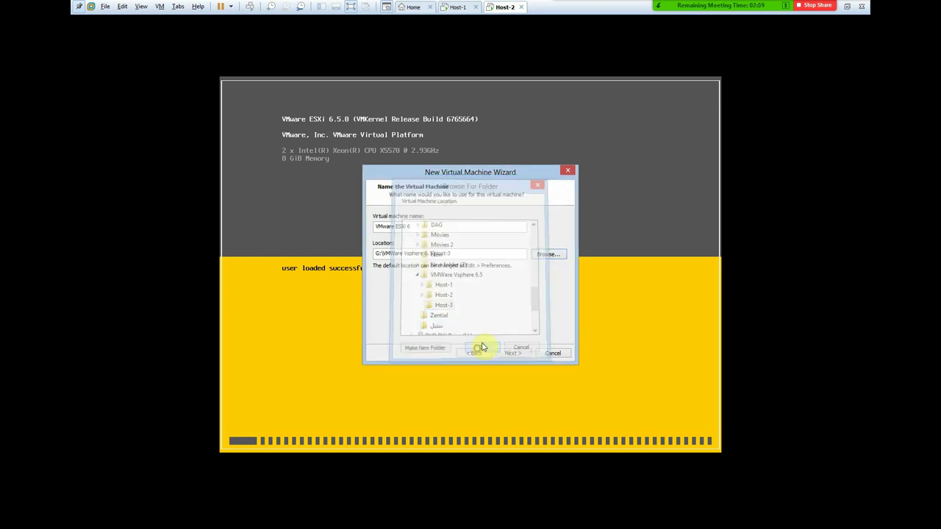
# - Store the 8 GB virtual disk as a single file and open hardware customization
pyautogui.click(512, 353)
pyautogui.click(436, 273)
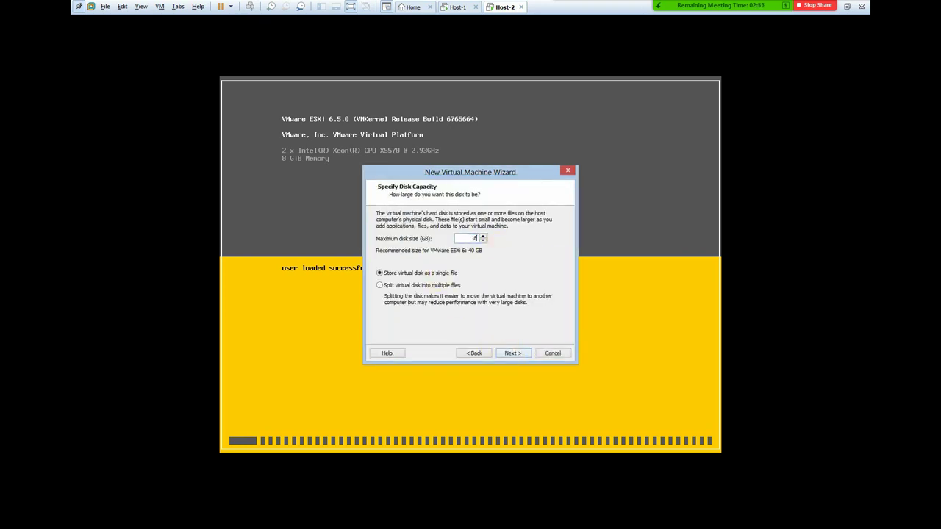
pyautogui.click(508, 353)
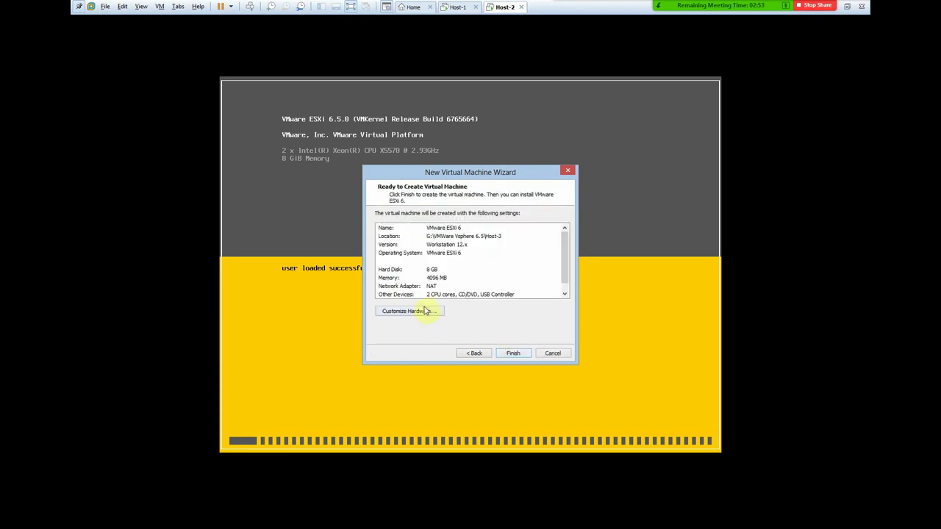
pyautogui.click(424, 314)
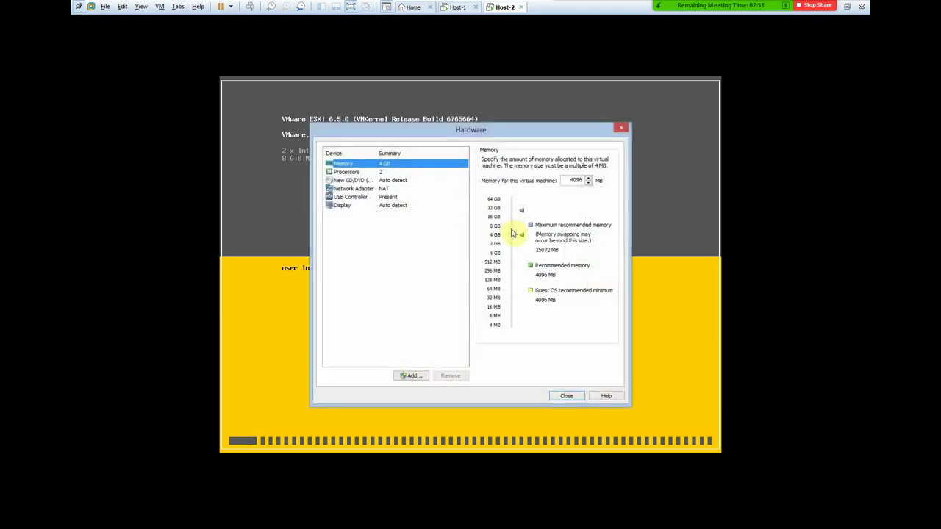
# - Raise memory to 8 GB and use 2 cores per processor for 4 total
pyautogui.moveTo(513, 233); pyautogui.dragTo(522, 227)
pyautogui.click(461, 175)
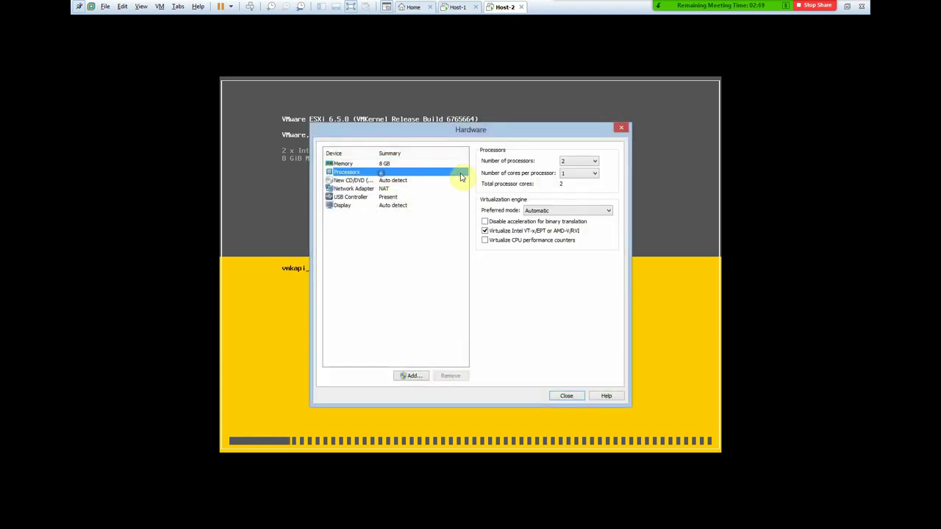
pyautogui.click(588, 173)
pyautogui.click(570, 191)
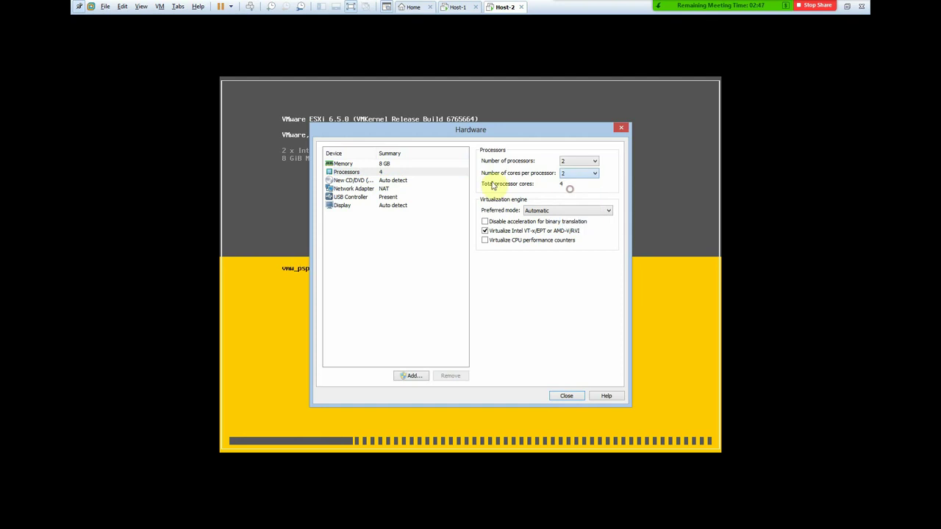
# - Set the CD/DVD drive to use an ISO image and browse New Volume (E:) for it
pyautogui.click(394, 181)
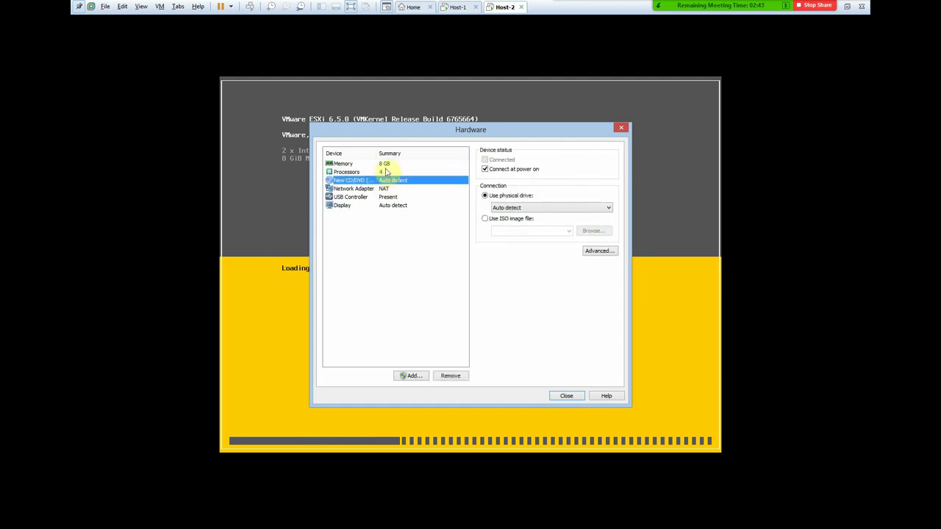
pyautogui.click(485, 218)
pyautogui.click(598, 233)
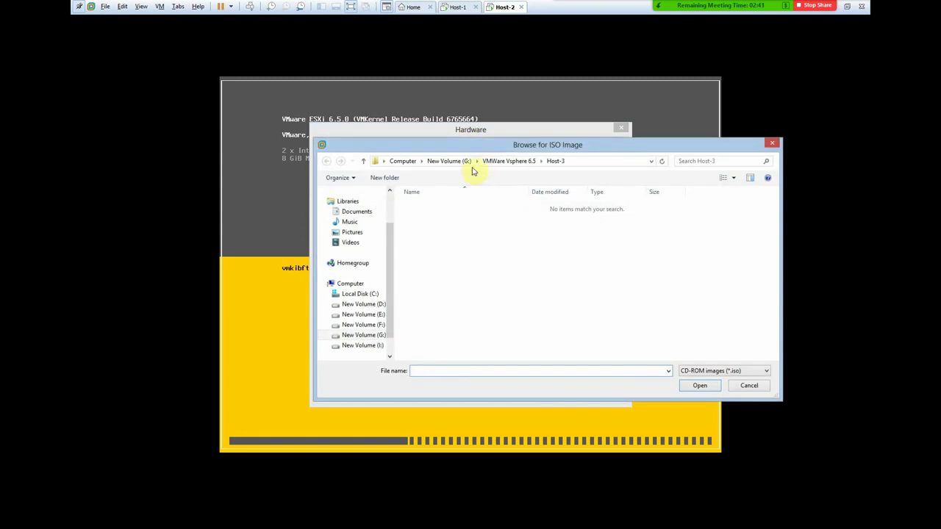
pyautogui.click(382, 316)
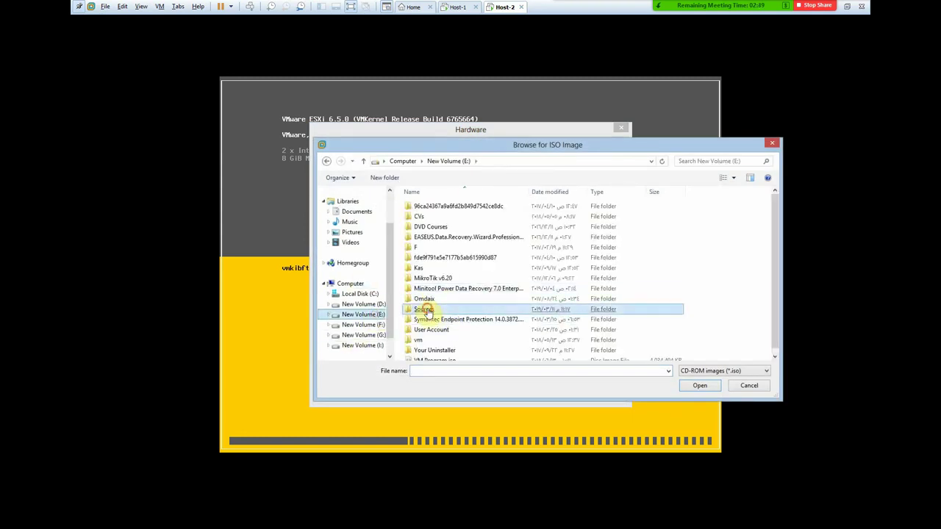
pyautogui.doubleClick(489, 296)
pyautogui.scroll(-4, 492, 298)
pyautogui.click(492, 297)
pyautogui.scroll(-5, 492, 298)
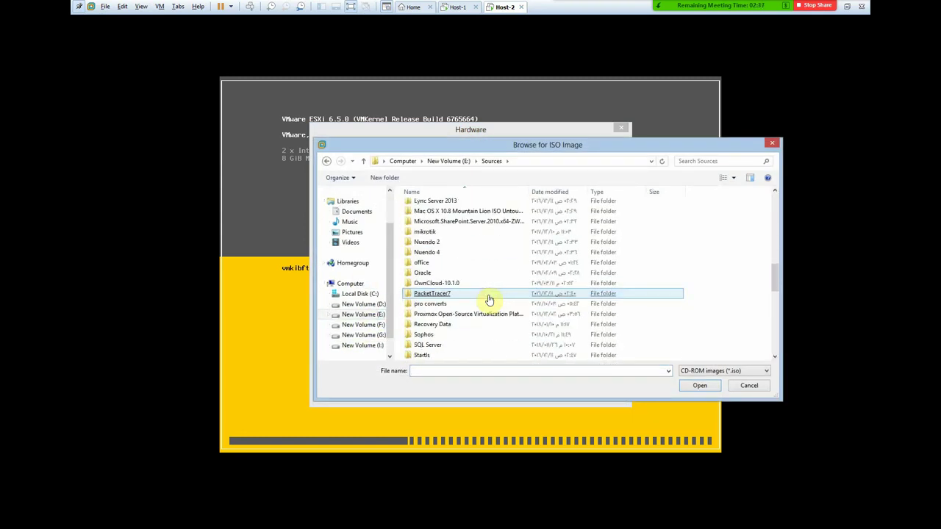
pyautogui.scroll(-4, 471, 305)
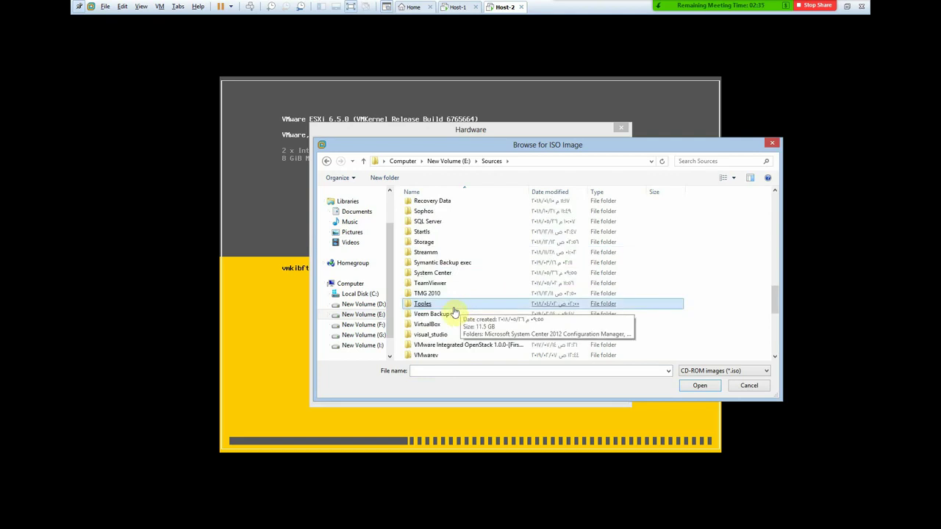
pyautogui.scroll(-2, 453, 313)
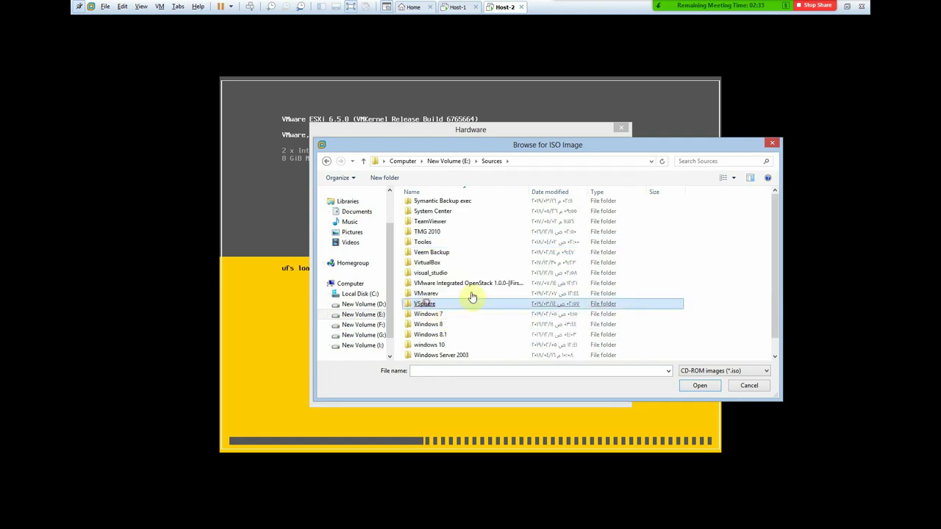
# - Pick the HPE ESXi 6.5.0 Update1 ISO from the VSphere depot folder and finish creating the VM
pyautogui.doubleClick(472, 302)
pyautogui.doubleClick(498, 311)
pyautogui.click(445, 216)
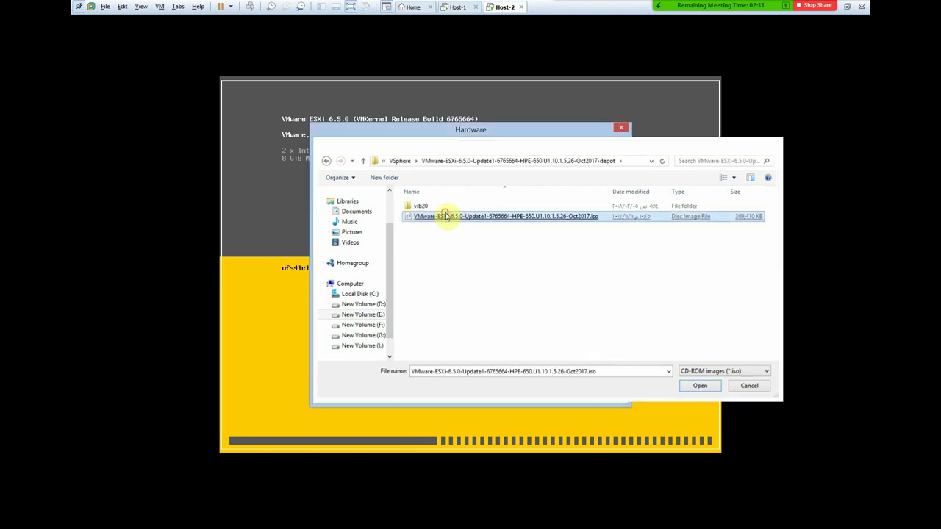
pyautogui.doubleClick(445, 216)
pyautogui.click(565, 394)
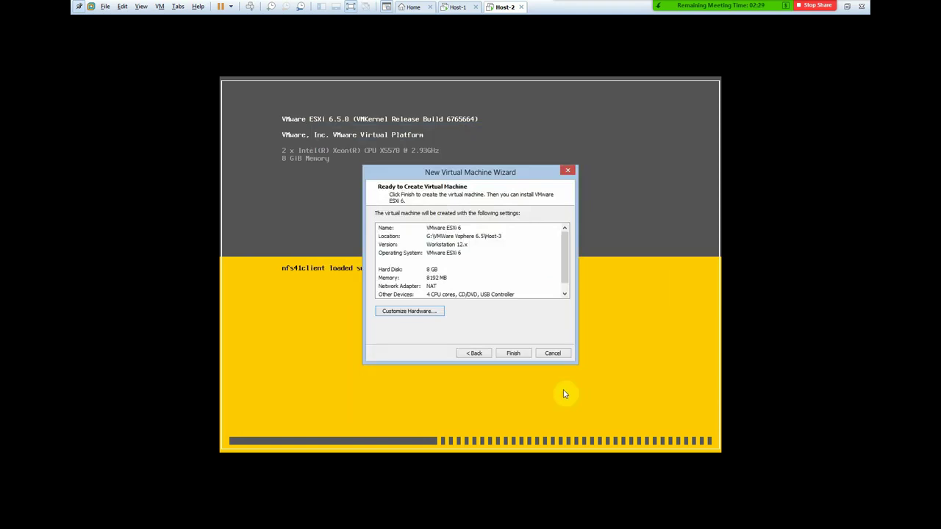
pyautogui.click(513, 353)
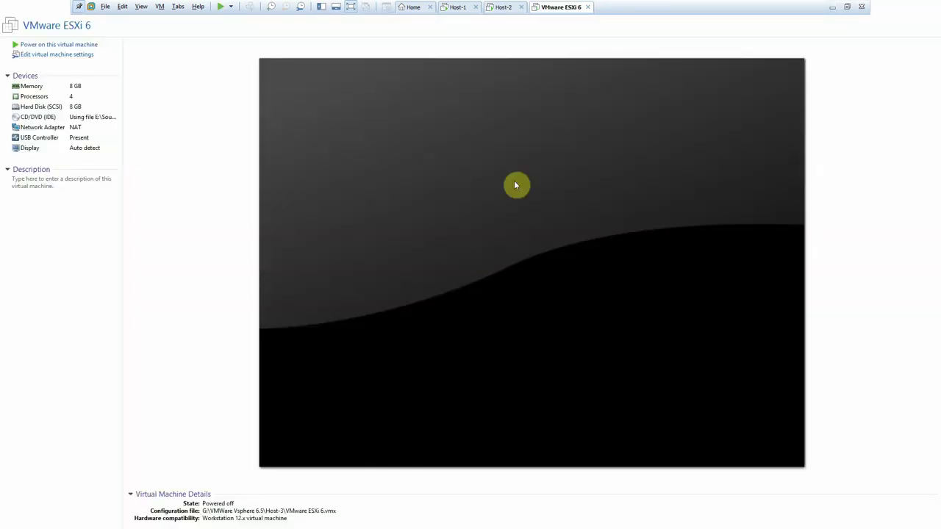
# - Switch the third ESXi VM's network adapter to Host-only
pyautogui.rightClick(552, 9)
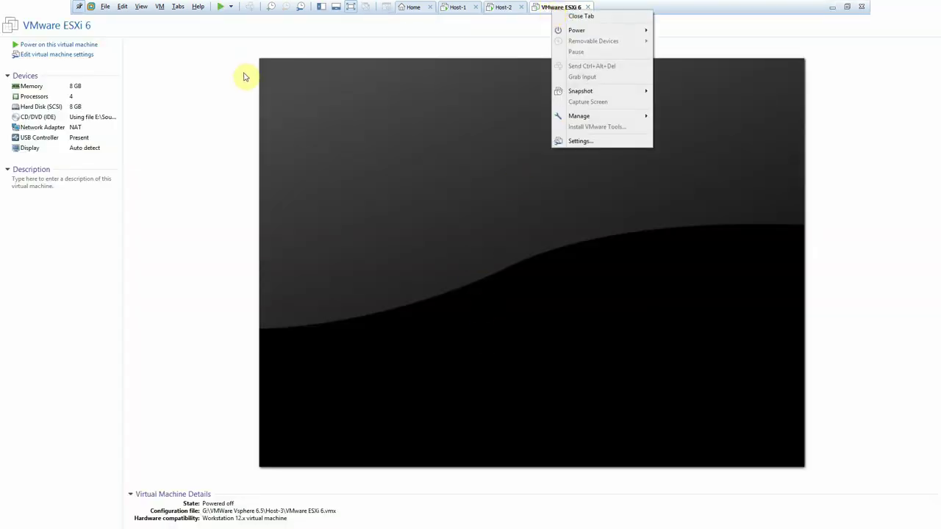
pyautogui.click(582, 141)
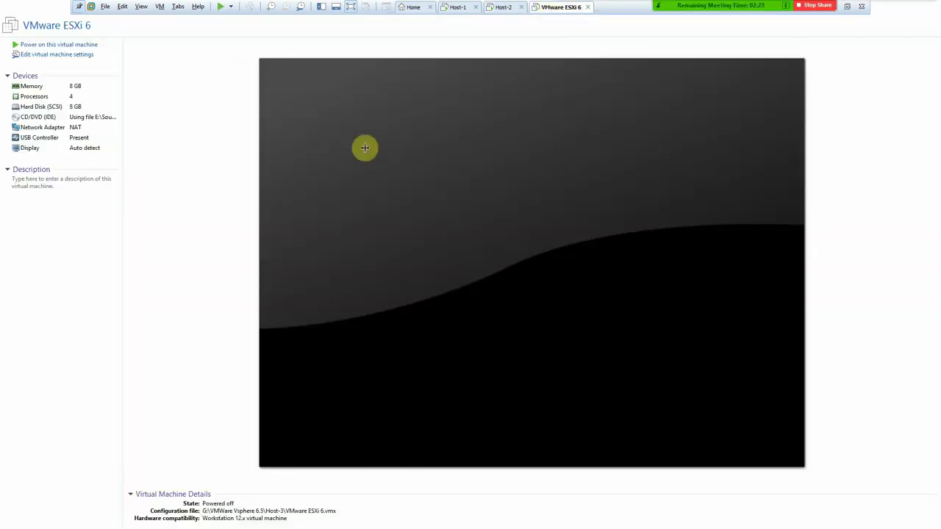
pyautogui.click(340, 194)
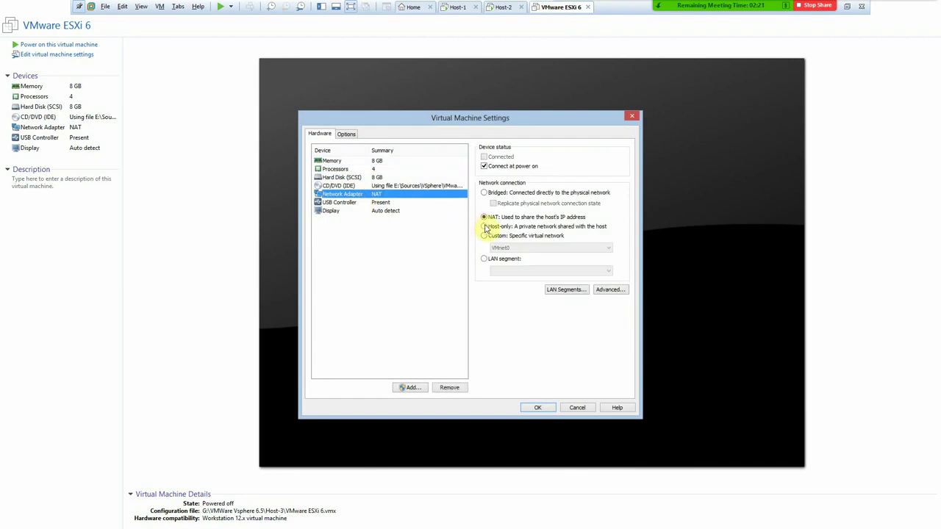
pyautogui.click(484, 226)
# - Add a new 500 GB single-file SCSI disk and save the settings
pyautogui.click(413, 388)
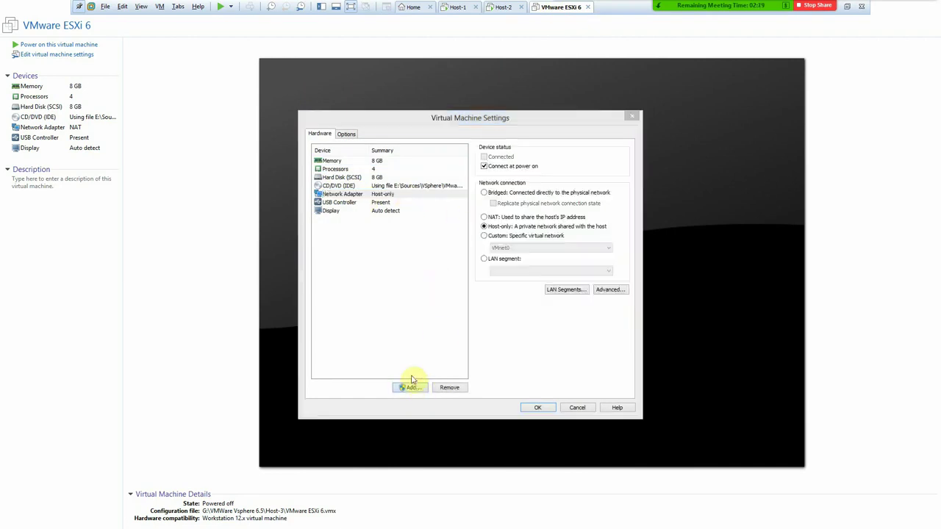
pyautogui.click(511, 351)
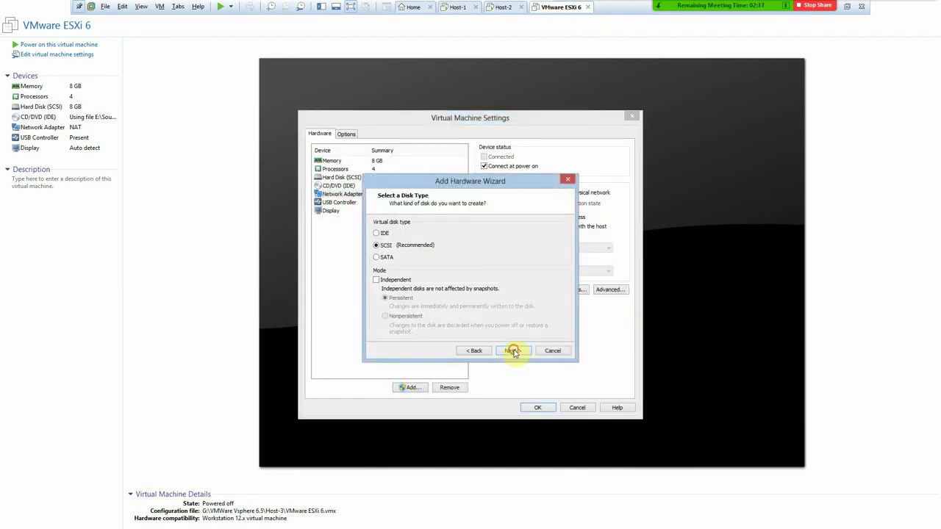
pyautogui.click(513, 351)
pyautogui.click(509, 350)
pyautogui.click(414, 302)
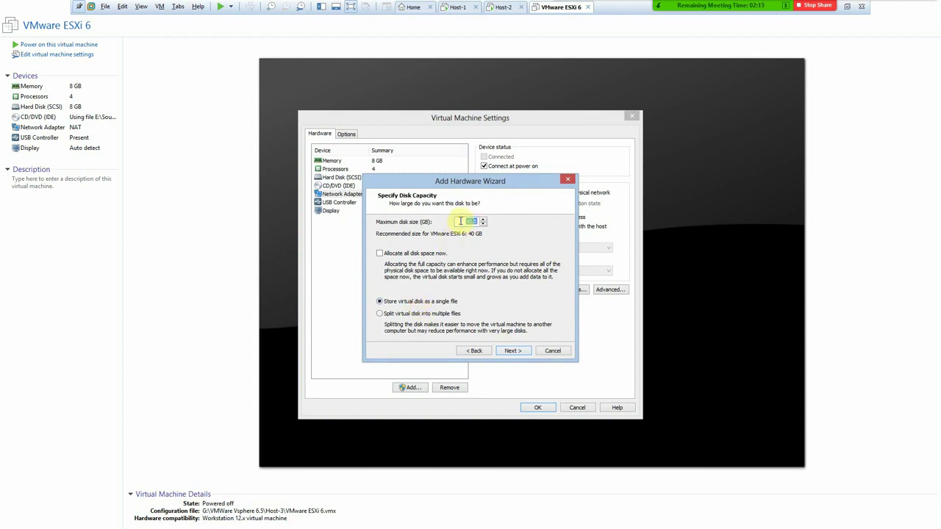
pyautogui.click(518, 351)
pyautogui.click(518, 350)
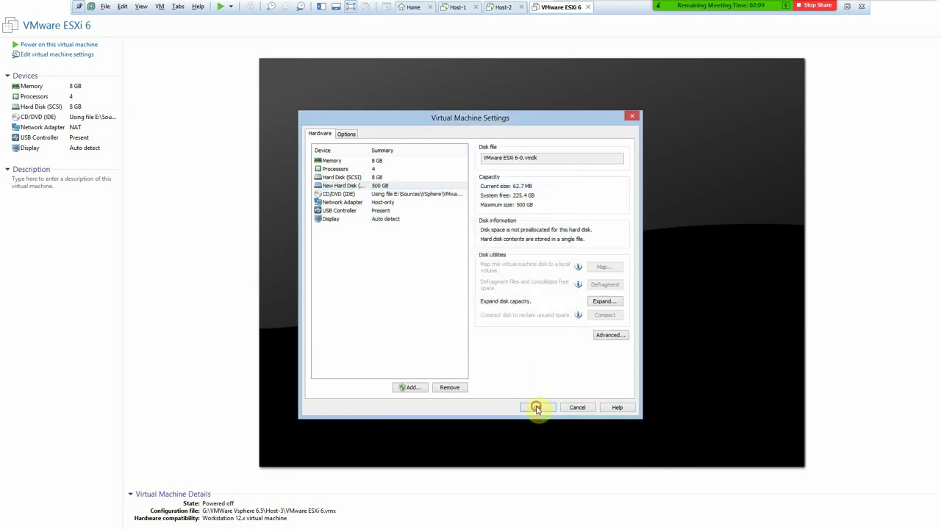
pyautogui.press('Return')
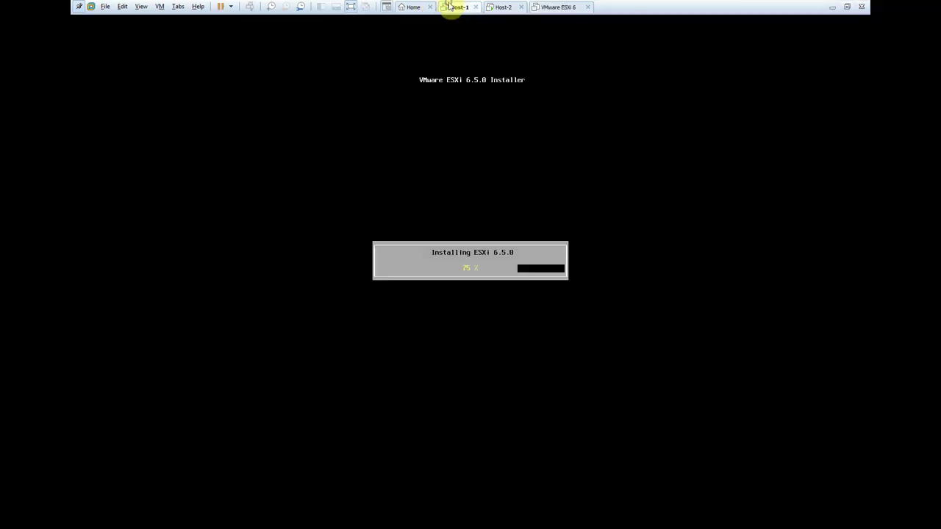
# - Set Host-1's network adapter to Host-only, then reboot it after ESXi installation completes
pyautogui.rightClick(451, 7)
pyautogui.click(465, 134)
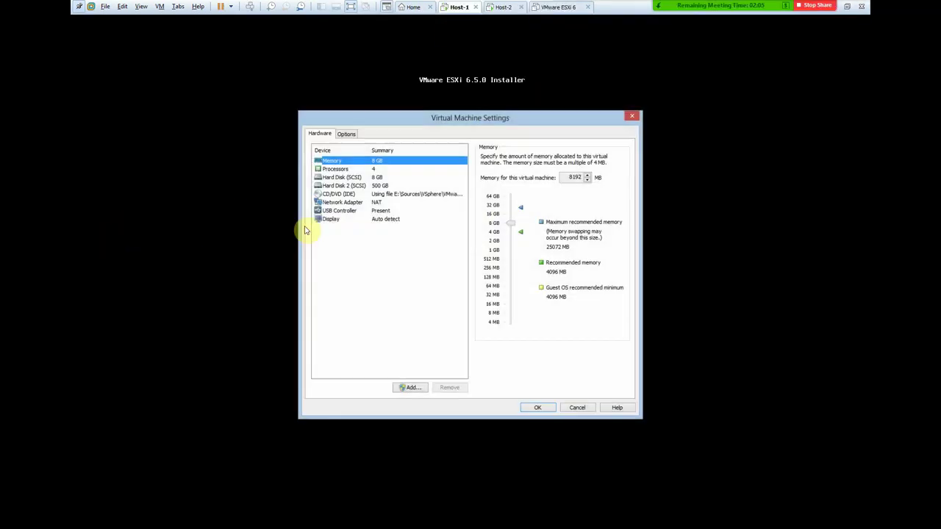
pyautogui.click(356, 202)
pyautogui.click(483, 226)
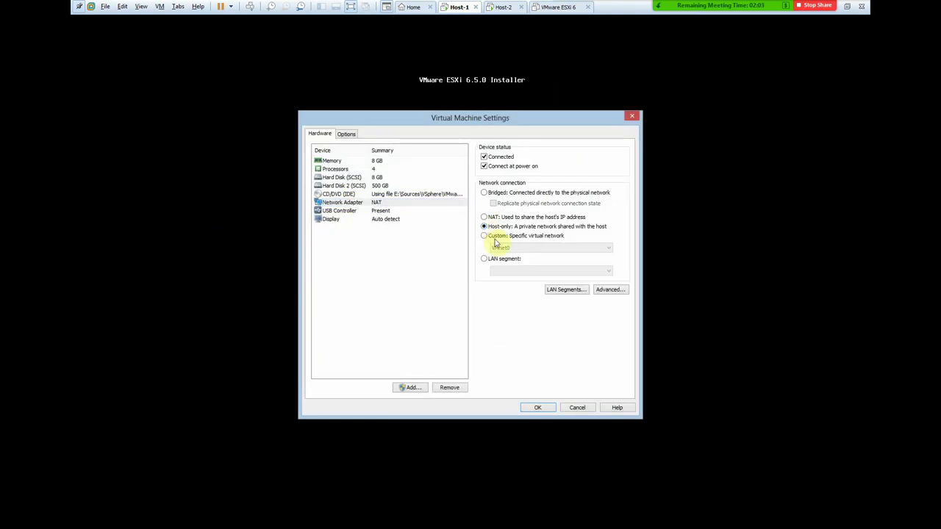
pyautogui.click(536, 409)
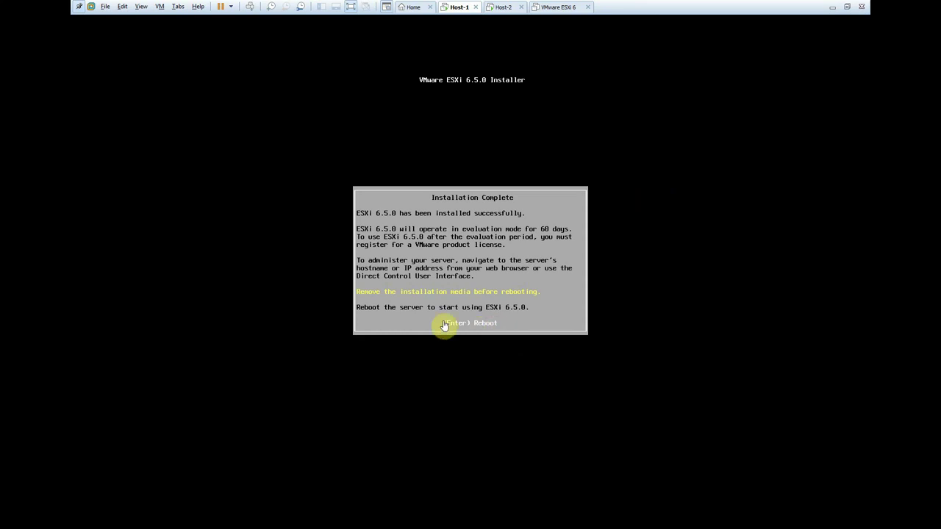
pyautogui.press('Return')
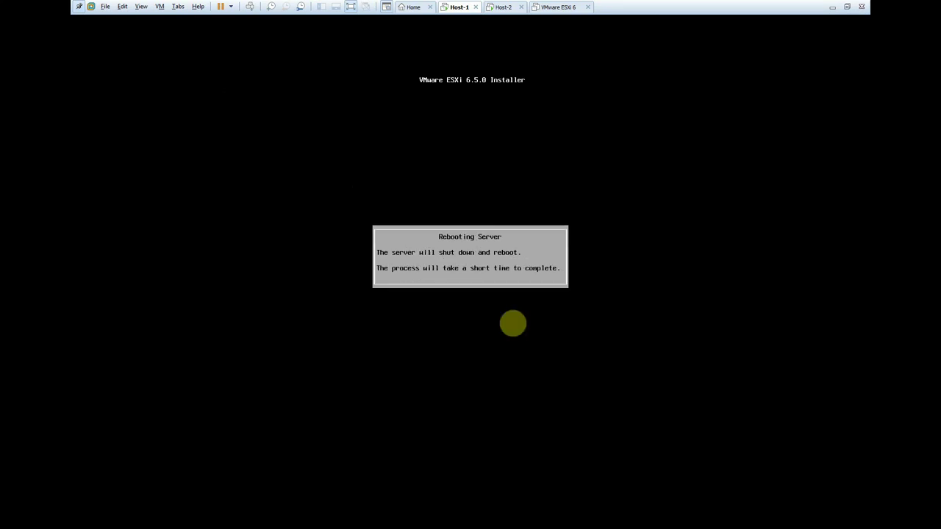
# - Check Host-2 and Host-1 consoles, returning to Host-2 at the ESXi 6.5.0 welcome screen
pyautogui.click(502, 7)
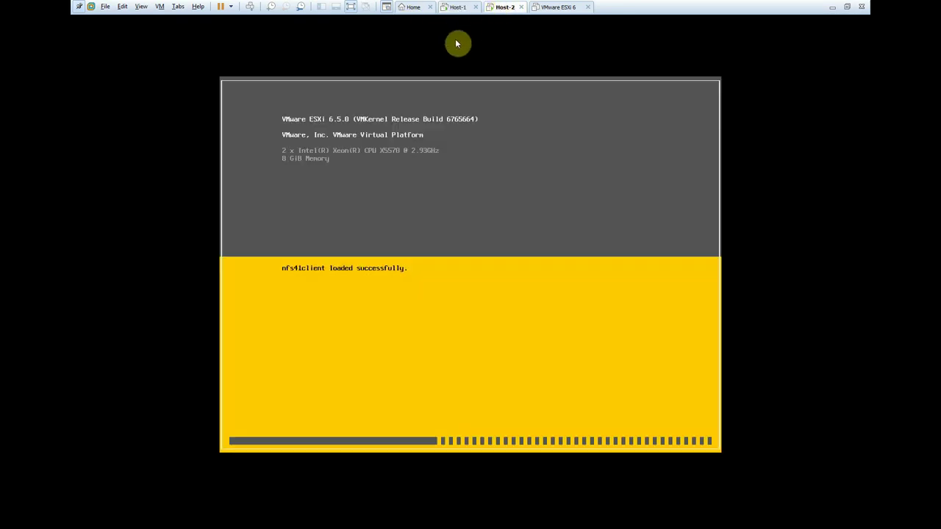
pyautogui.click(453, 7)
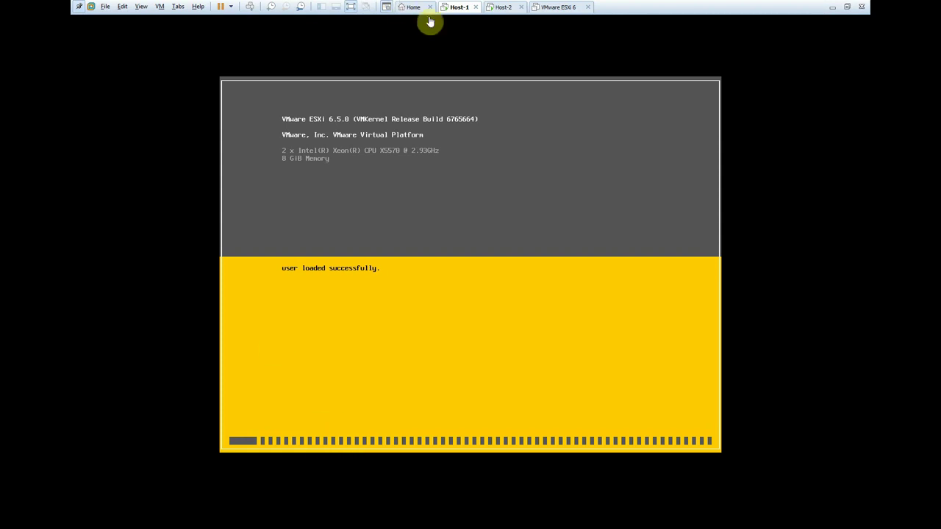
pyautogui.click(502, 7)
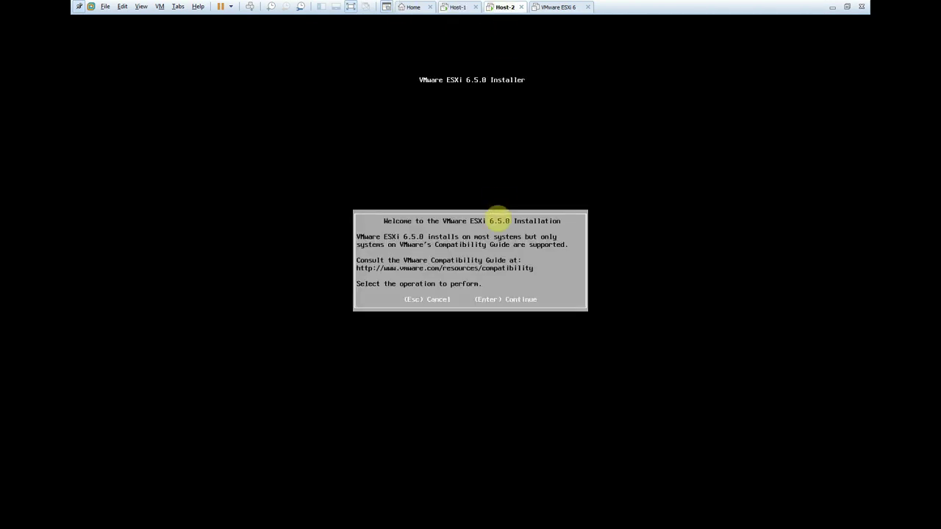
# - Accept the ESXi 6.5.0 license and choose Host-2's 8 GiB disk as the install target
pyautogui.press('Return')
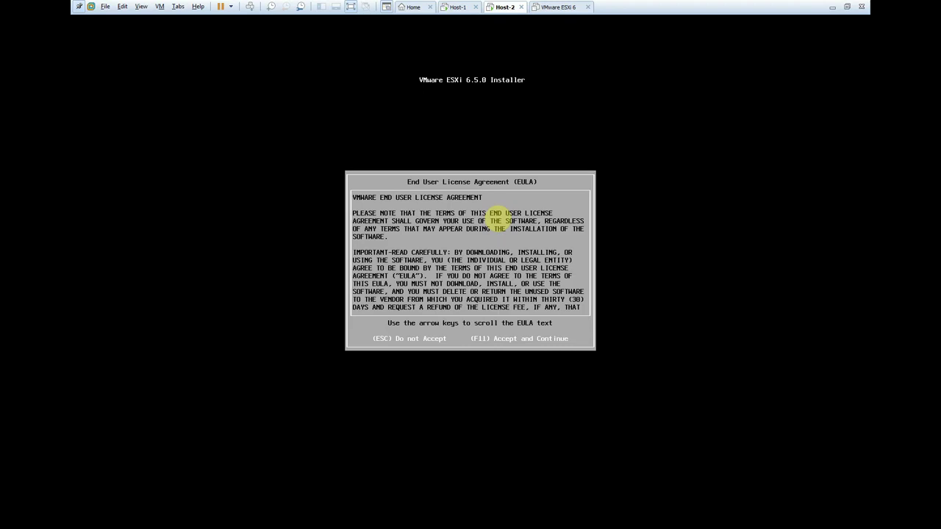
pyautogui.press('F11')
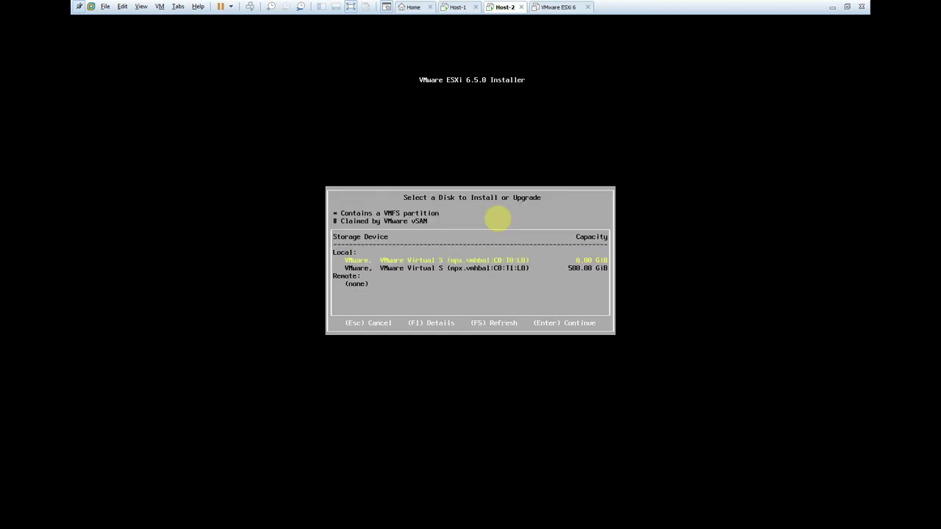
pyautogui.press('Down')
pyautogui.press('Up')
pyautogui.press('Return')
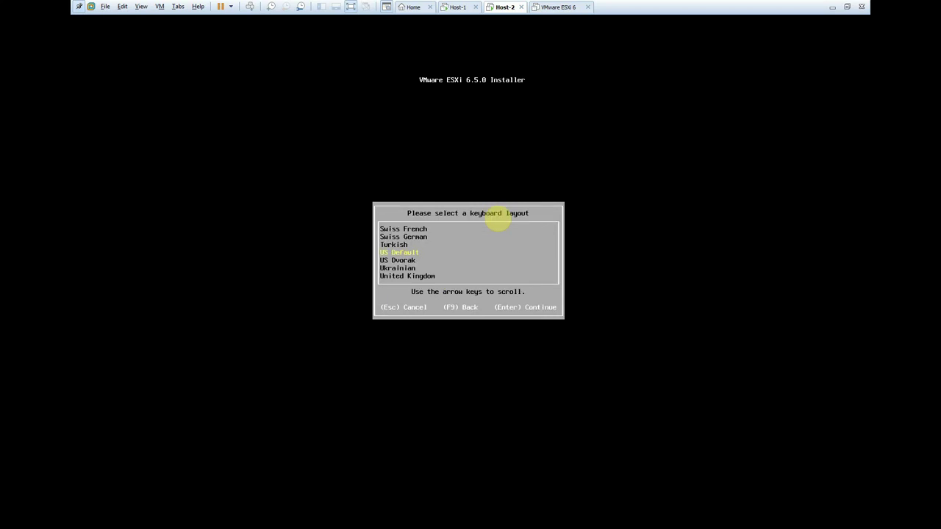
# - Keep the US Default keyboard, set the root password, start installing, then view the VMware ESXi 6 VM
pyautogui.press('Return')
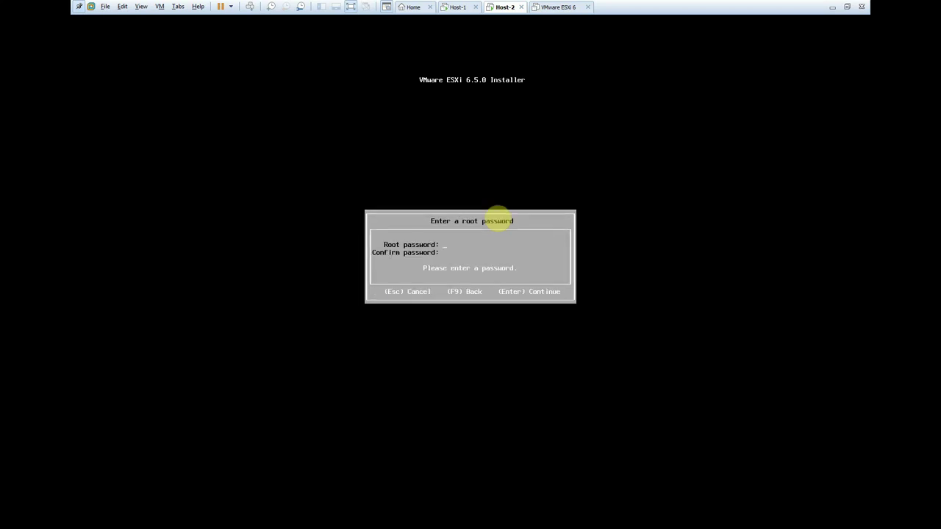
pyautogui.write('********')
pyautogui.press('Return')
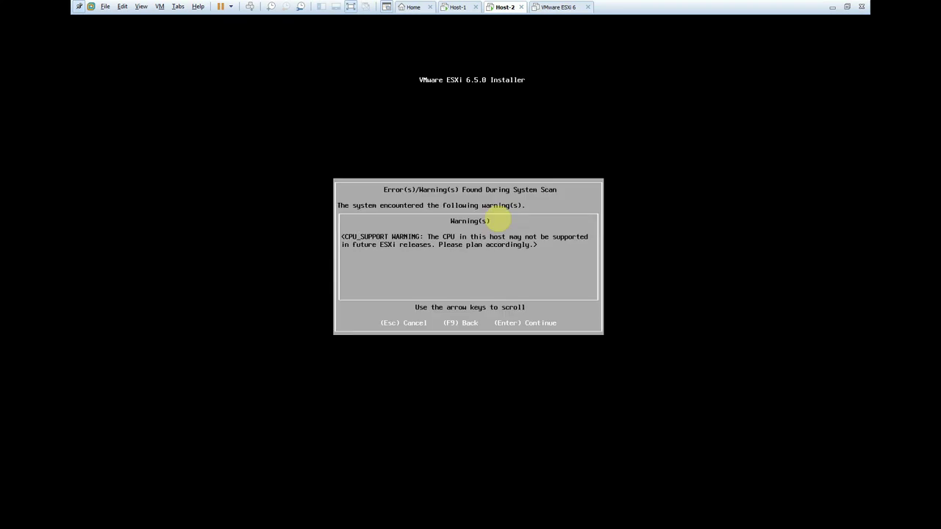
pyautogui.press('Return')
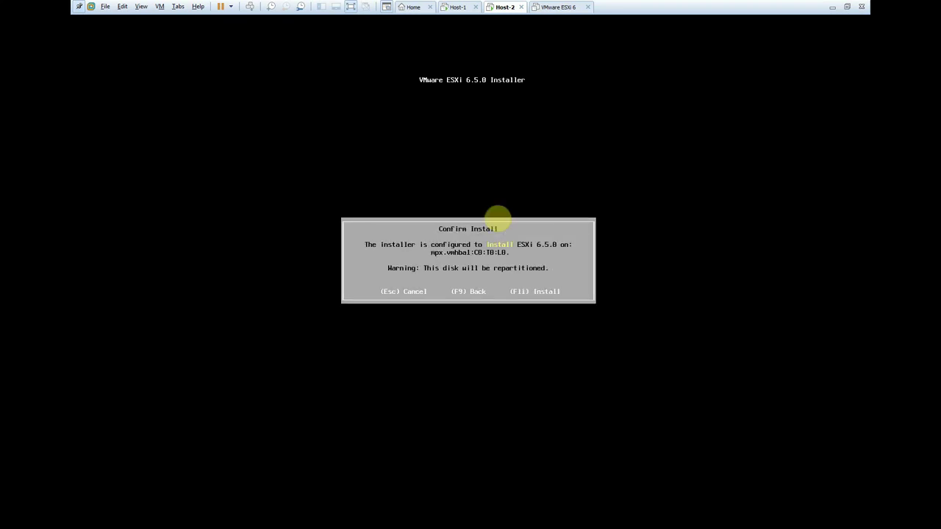
pyautogui.press('F11')
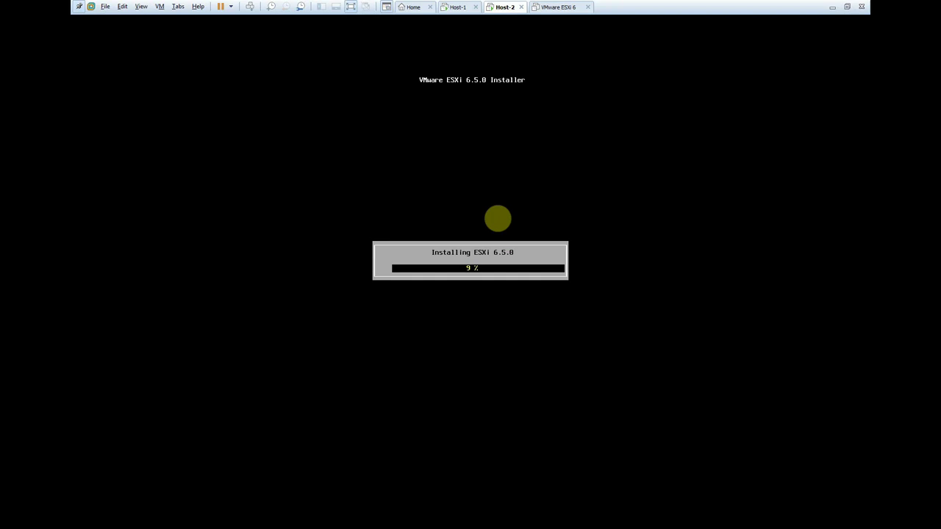
pyautogui.click(548, 8)
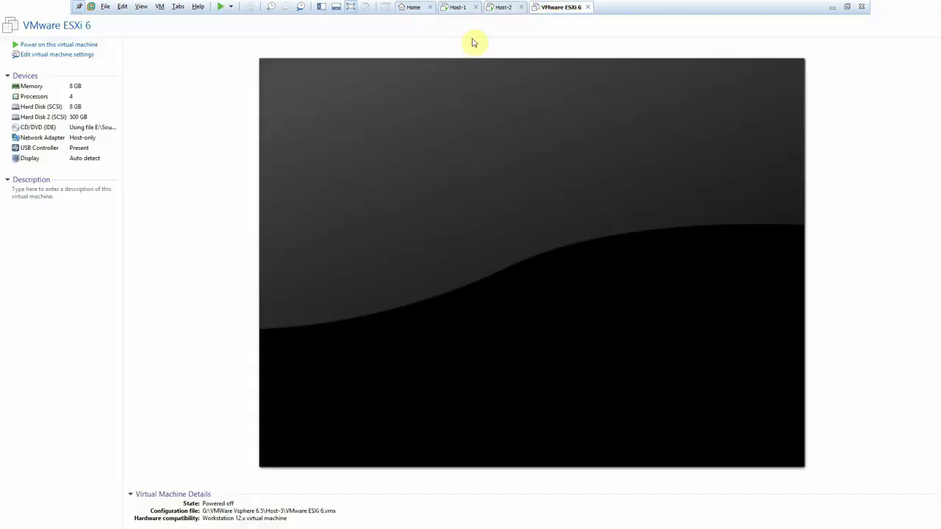